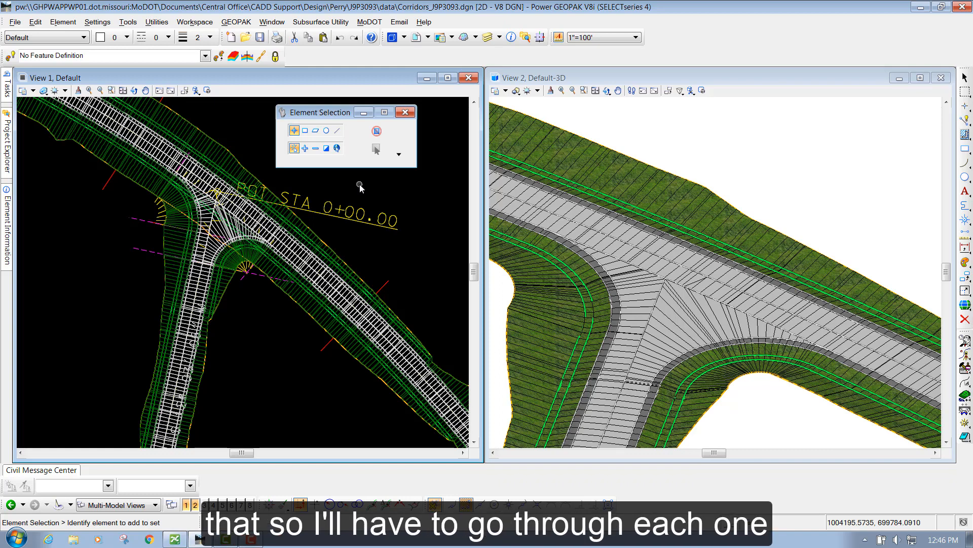
# Set the design stage of the main-road corridor AC to 7 - Final Linear Features
pyautogui.click(109, 181)
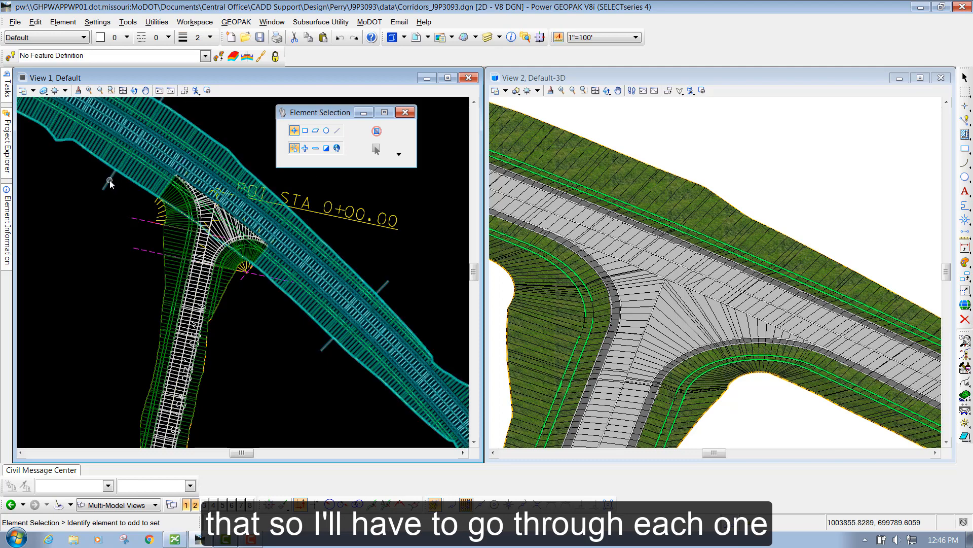
pyautogui.click(109, 181)
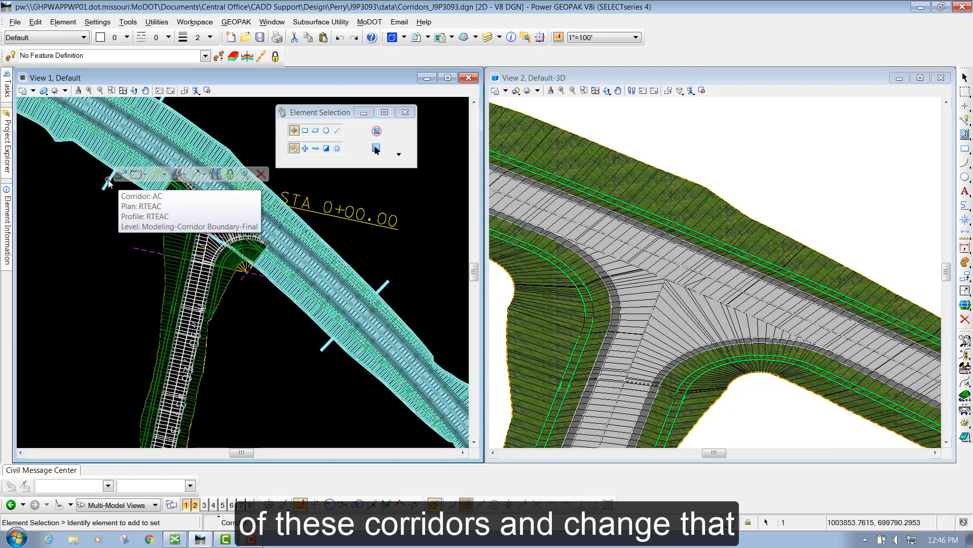
pyautogui.click(121, 175)
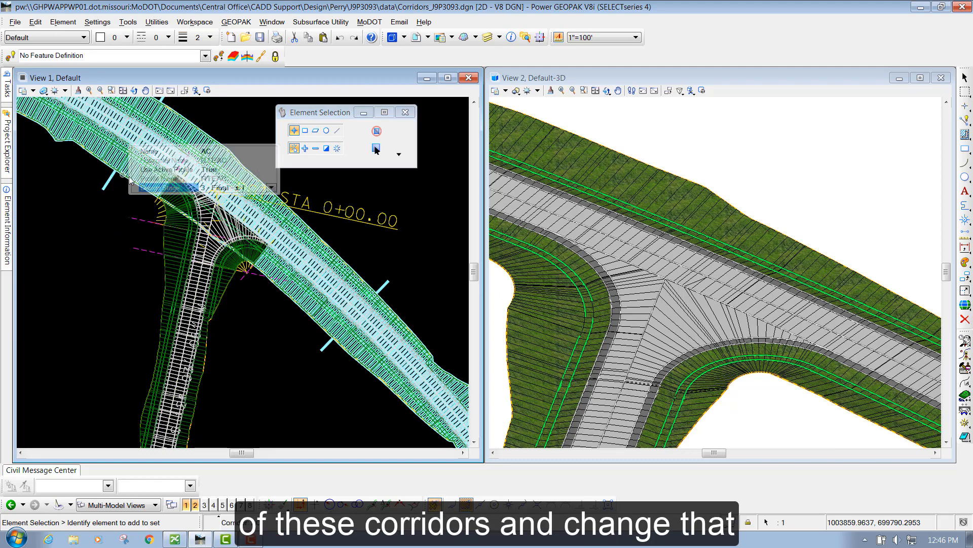
pyautogui.click(271, 188)
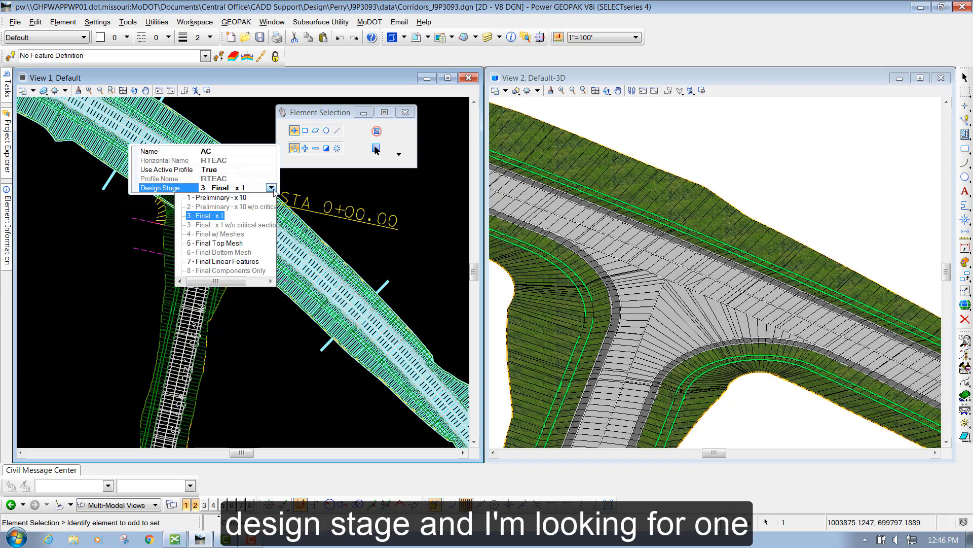
pyautogui.click(210, 261)
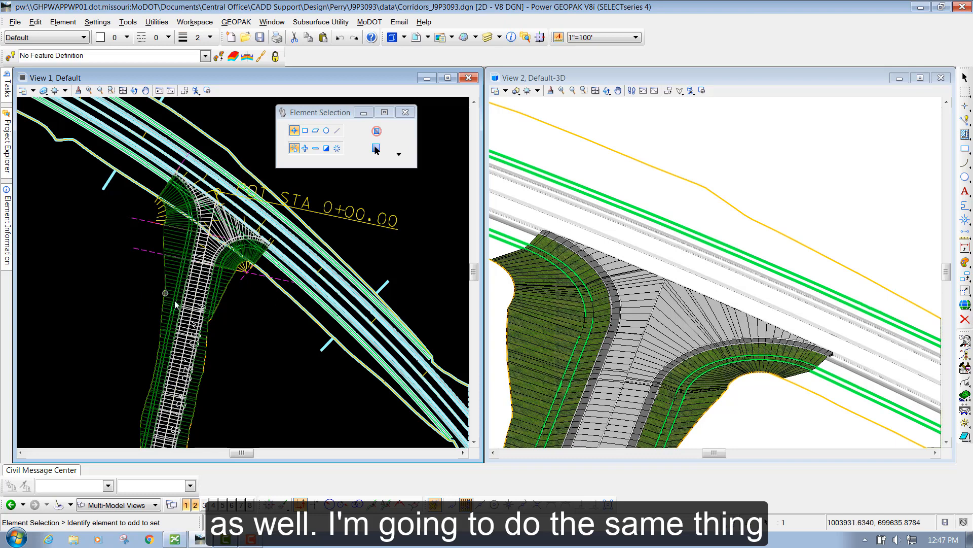
# Set the design stage of the side-road corridor TG to 7 - Final Linear Features
pyautogui.click(171, 283)
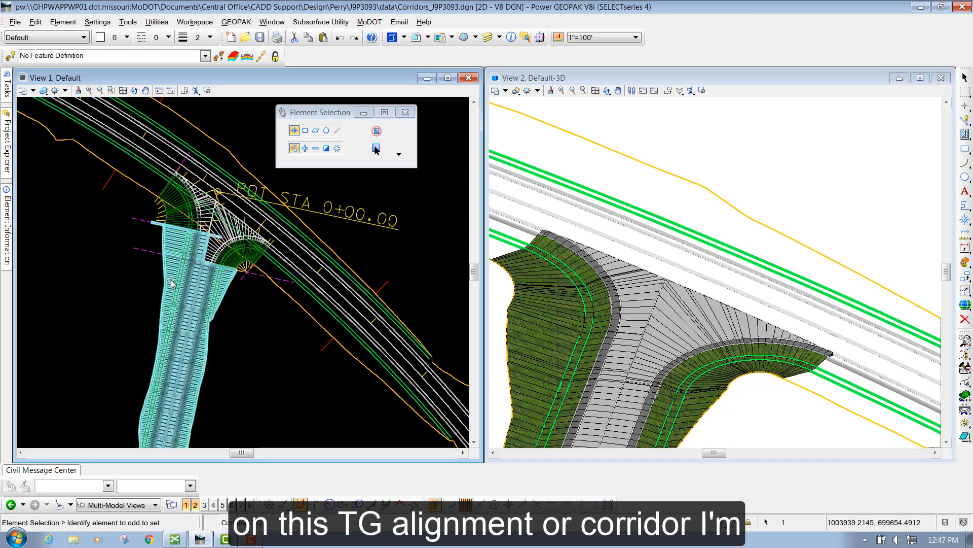
pyautogui.moveTo(173, 282)
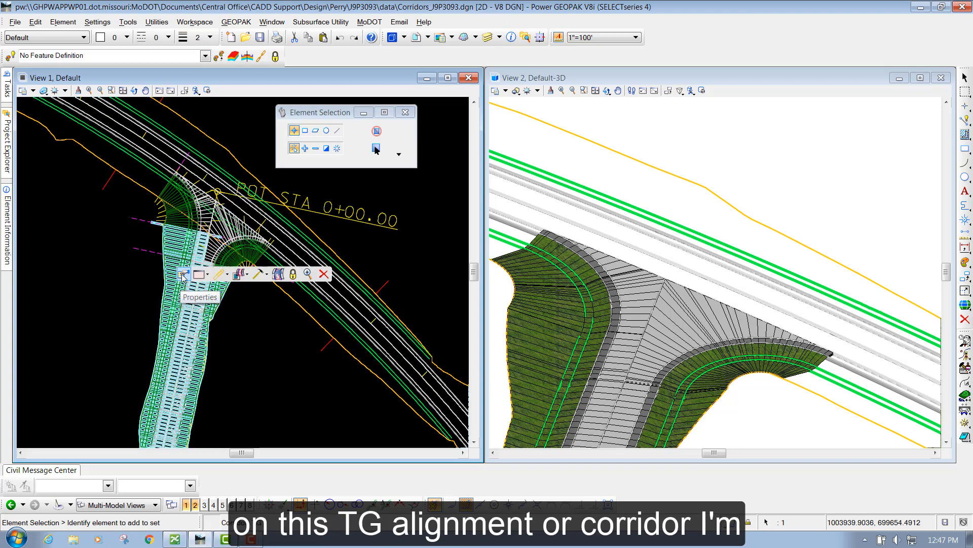
pyautogui.click(182, 277)
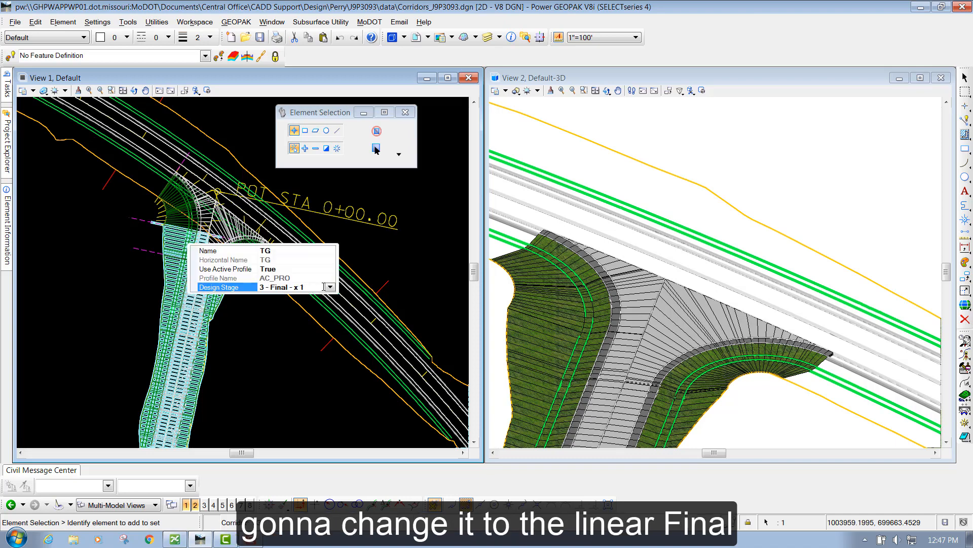
pyautogui.click(329, 287)
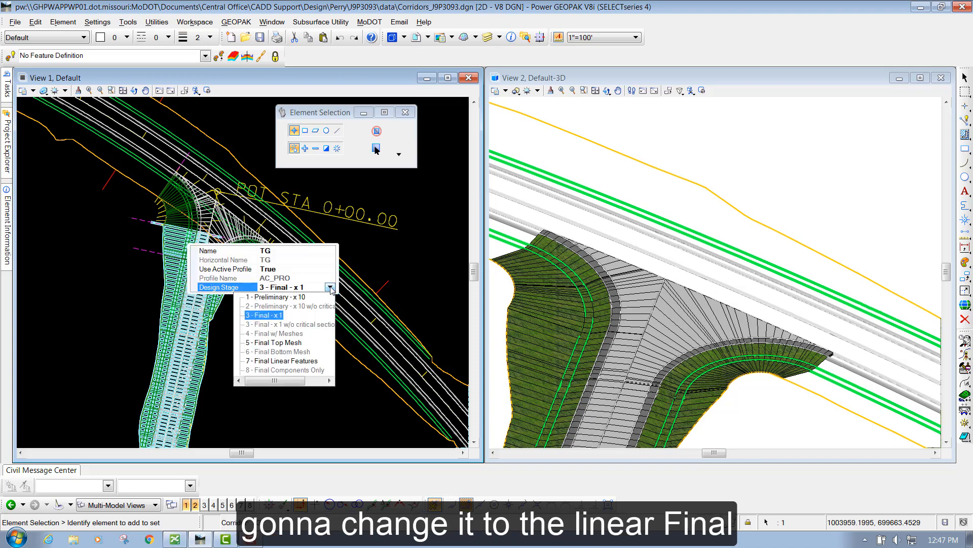
pyautogui.click(282, 361)
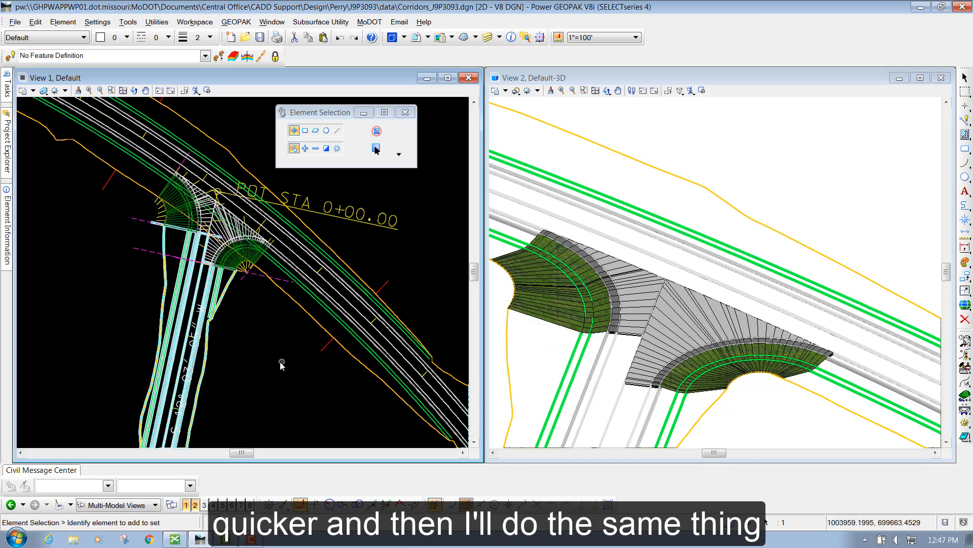
# Set the design stage of the TGSW radius-return linear template to 5 - Final Linear Features
pyautogui.scroll(2, 182, 205)
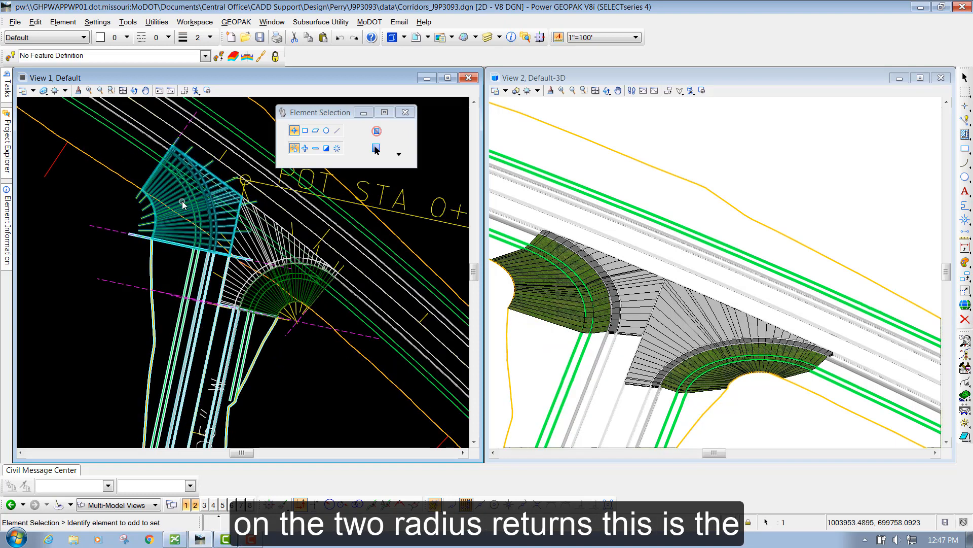
pyautogui.click(193, 200)
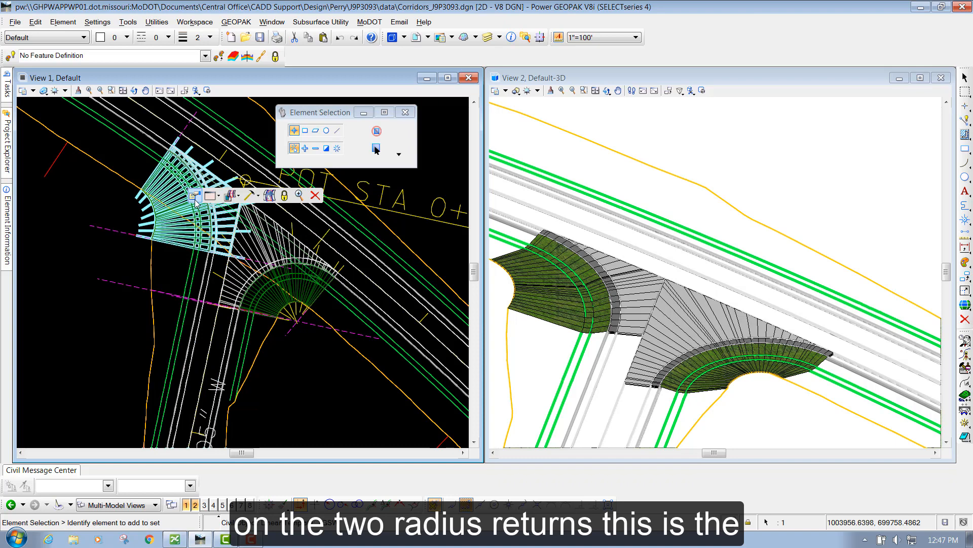
pyautogui.click(194, 199)
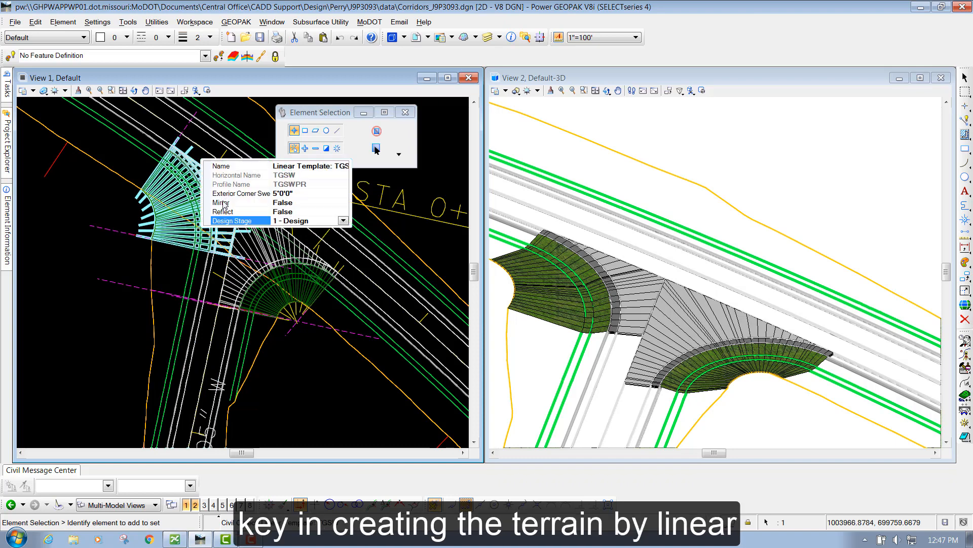
pyautogui.click(344, 223)
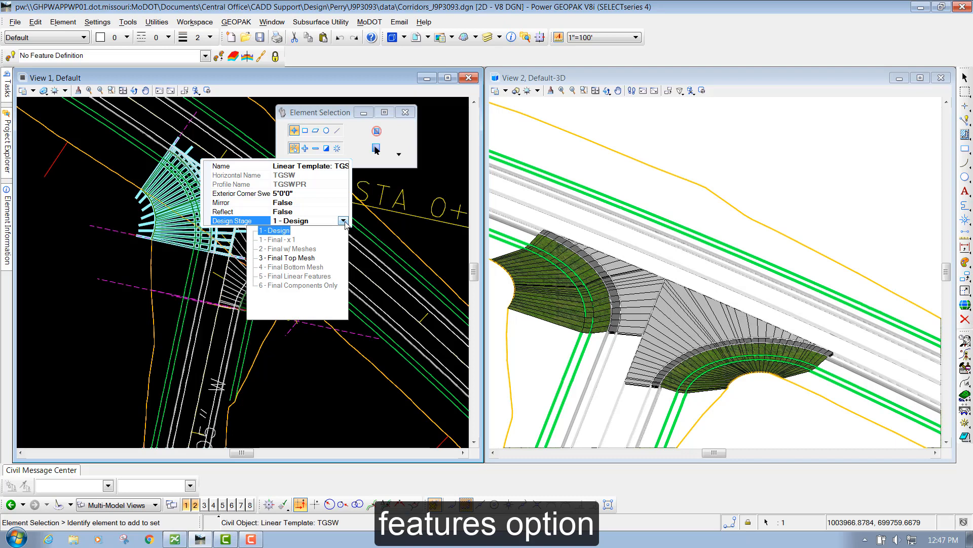
pyautogui.click(297, 277)
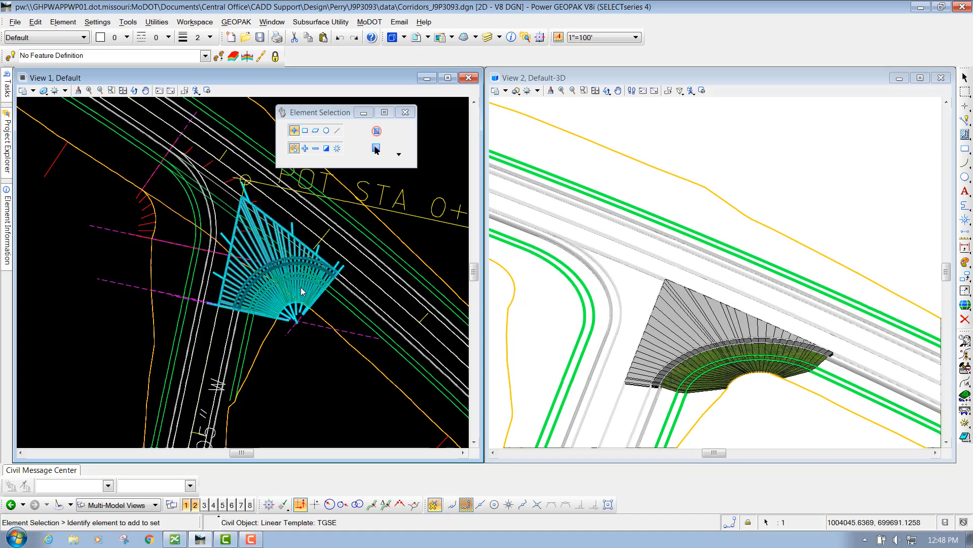
# Set the design stage of the TGSE radius-return linear template to 5 - Final Linear Features and clear the selection
pyautogui.click(313, 281)
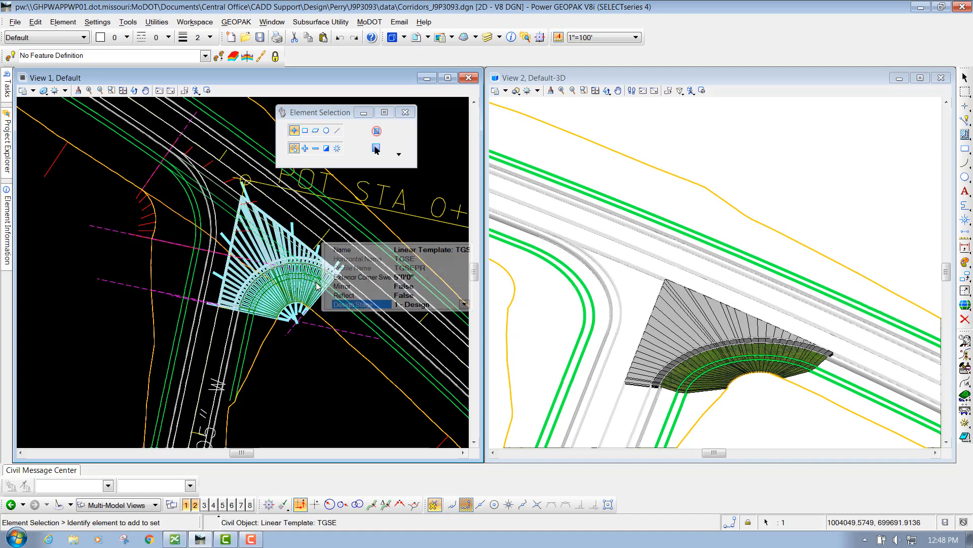
pyautogui.click(464, 304)
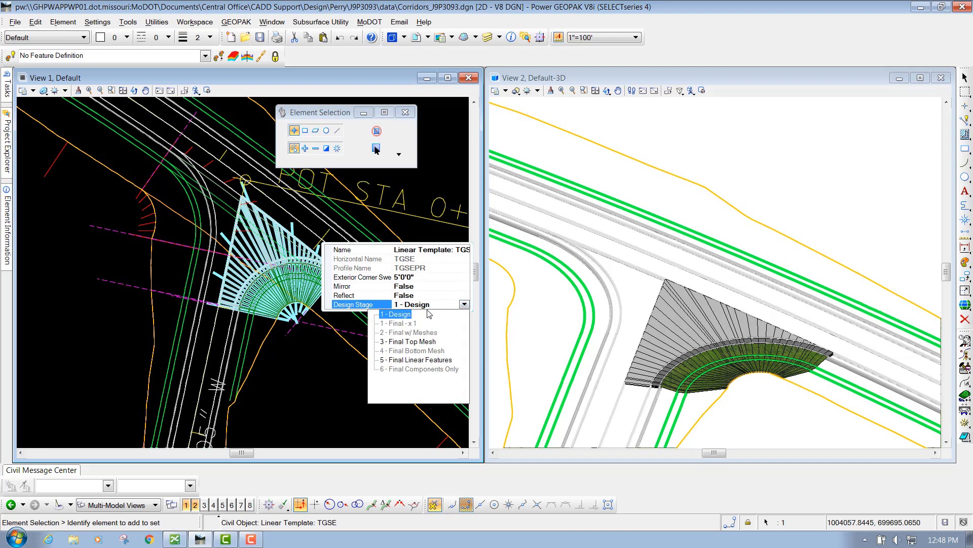
pyautogui.click(416, 360)
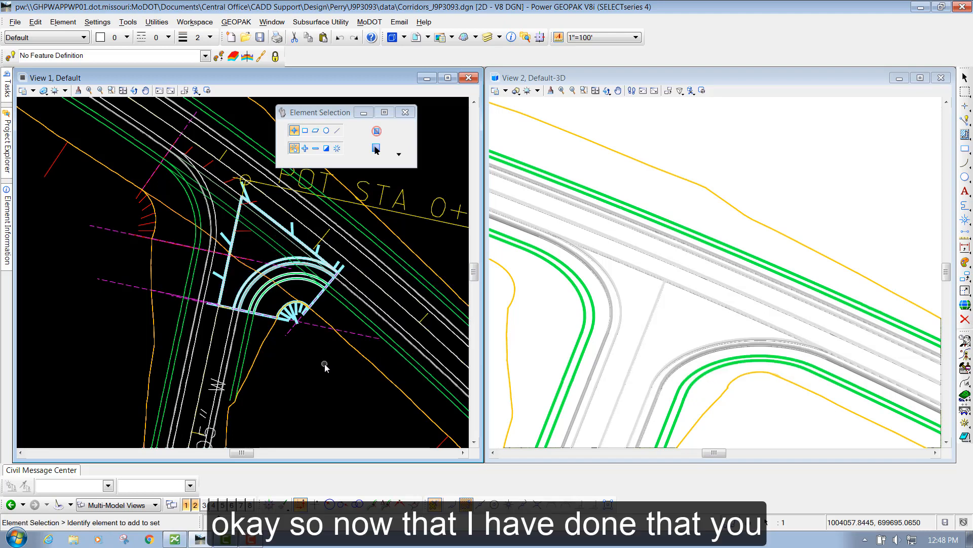
pyautogui.click(294, 375)
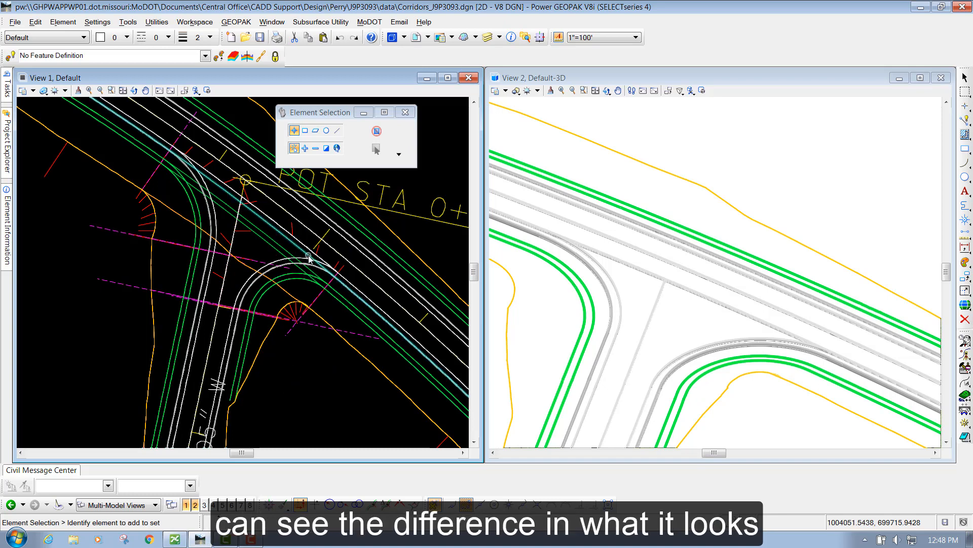
pyautogui.moveTo(309, 257)
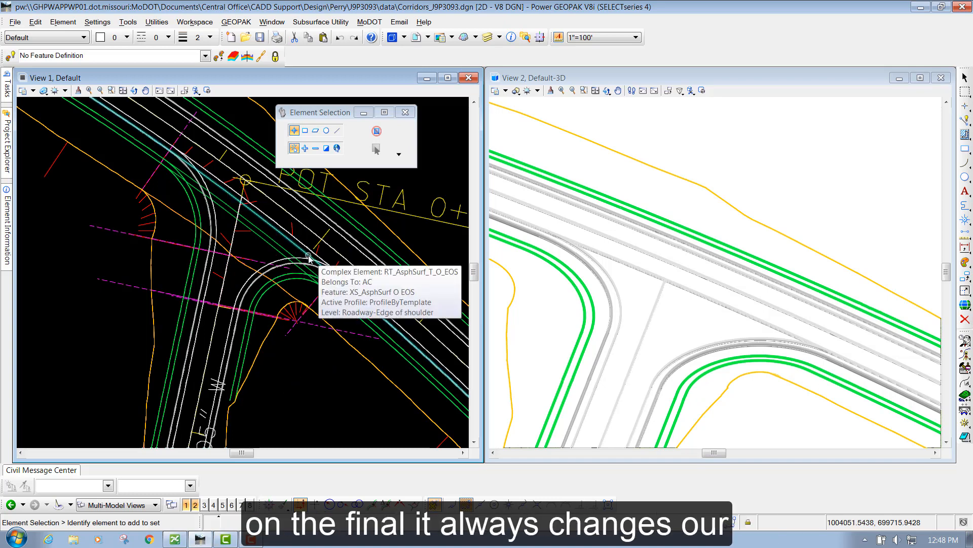
pyautogui.click(50, 163)
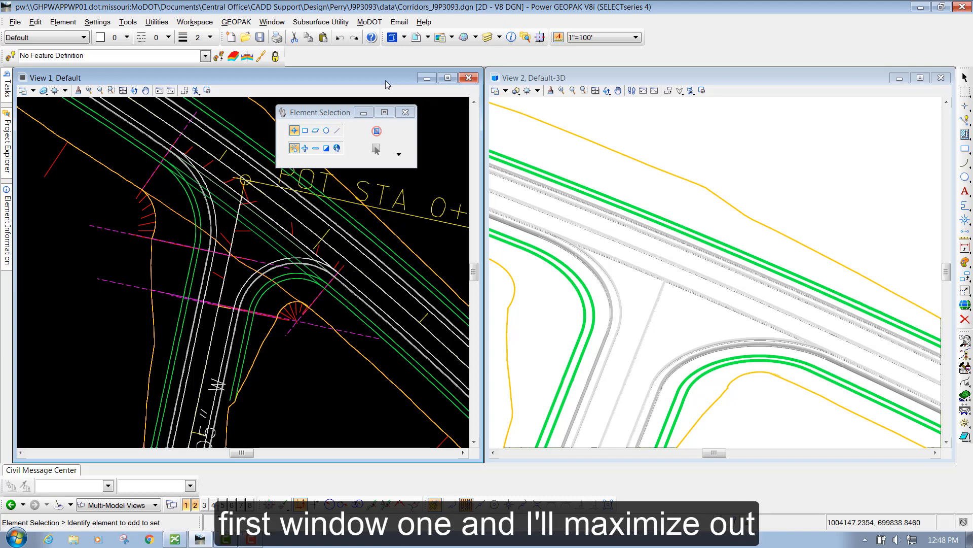
# Close View 1 and maximize View 2, Default-3D, around the intersection
pyautogui.click(468, 78)
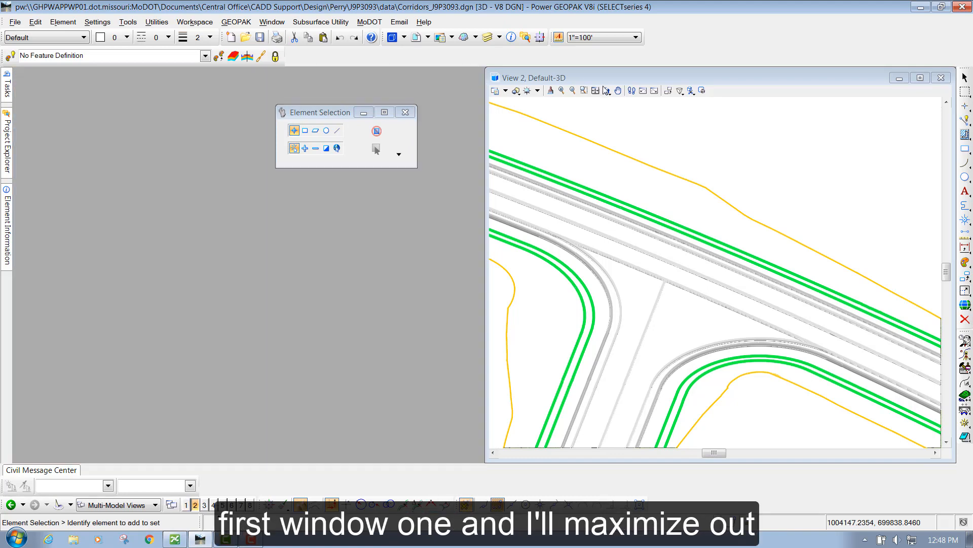
pyautogui.click(921, 78)
pyautogui.scroll(-1, 210, 148)
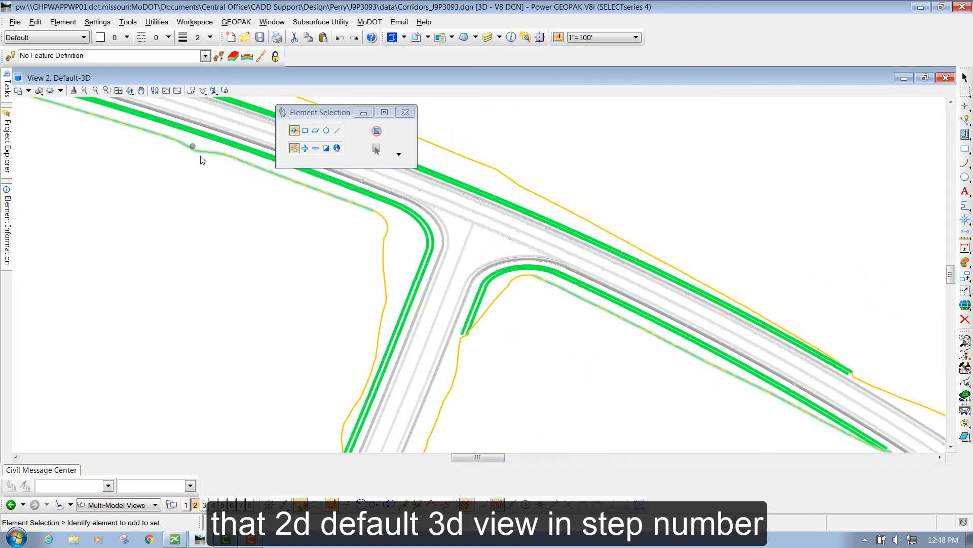
pyautogui.scroll(-1, 251, 207)
pyautogui.scroll(1, 401, 189)
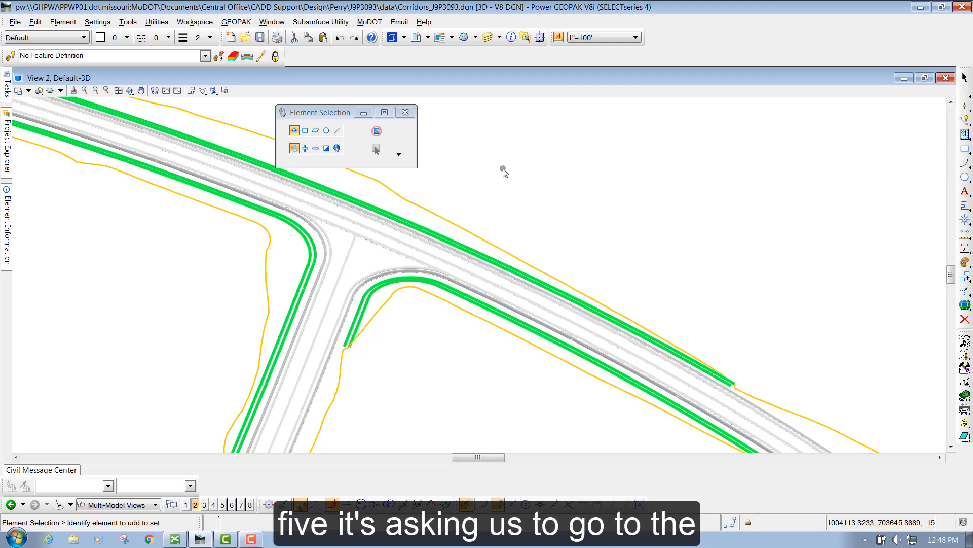
# Check the display status of the Terrain_Existing_J9P3093.dgn and Civil_Geometry_J9P3093.dgn references in the 3D model
pyautogui.click(416, 39)
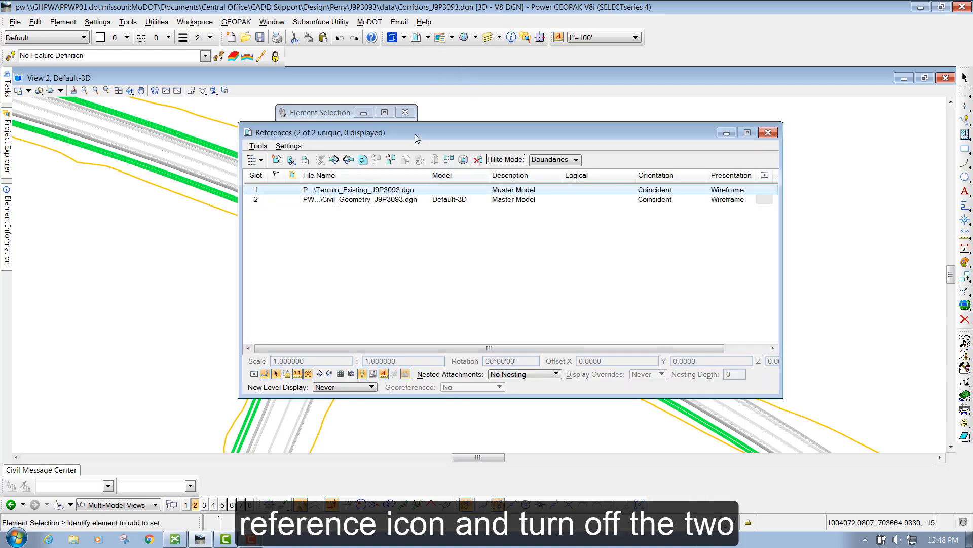
pyautogui.moveTo(418, 136); pyautogui.dragTo(418, 131)
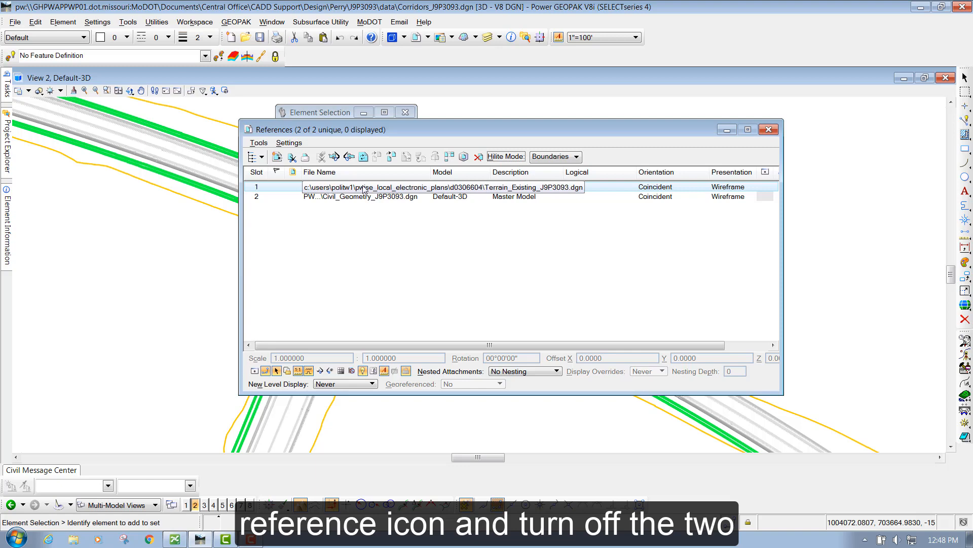
pyautogui.moveTo(361, 187); pyautogui.dragTo(359, 200)
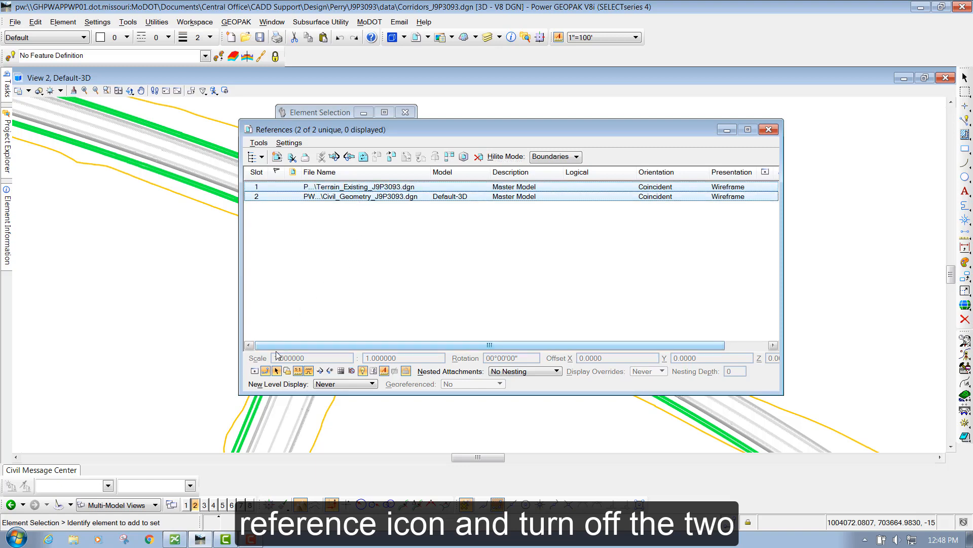
pyautogui.click(342, 287)
pyautogui.click(332, 197)
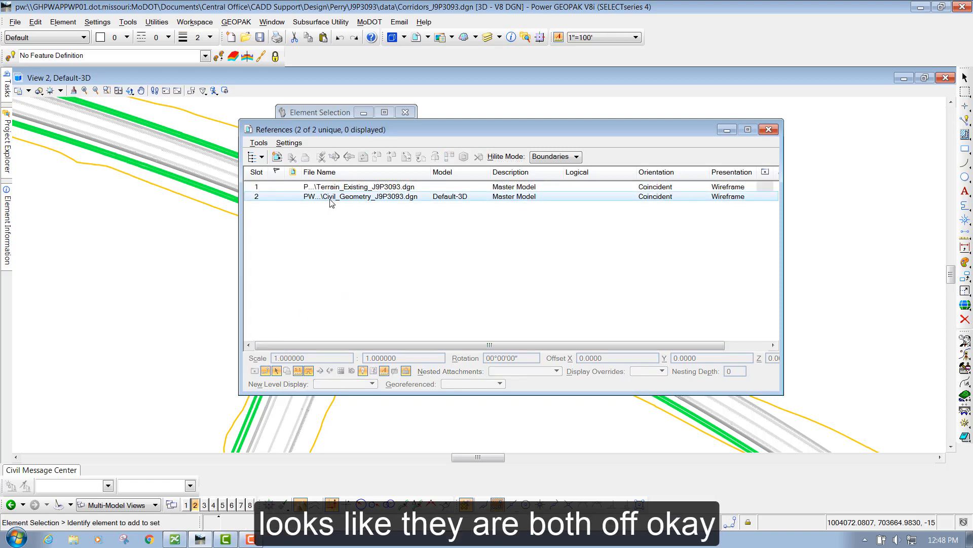
pyautogui.click(330, 187)
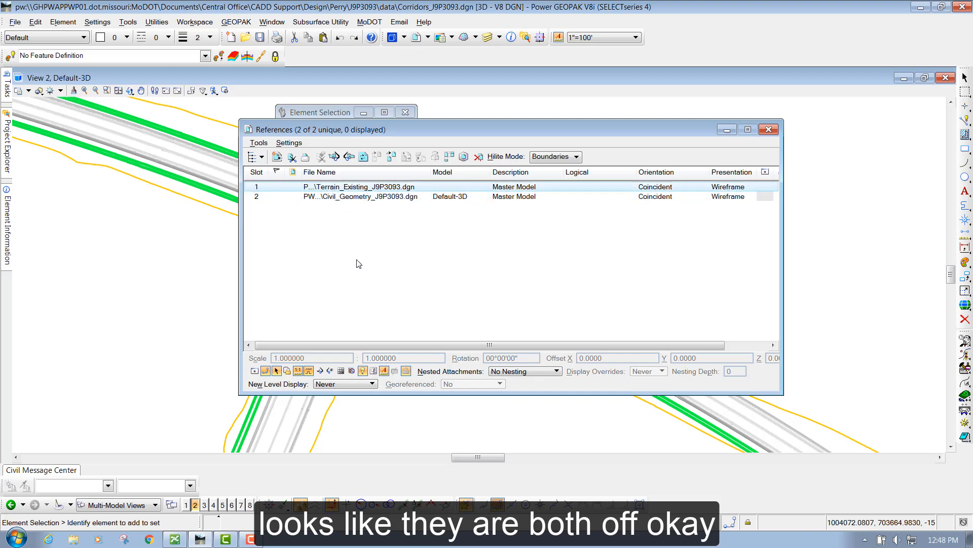
pyautogui.click(375, 256)
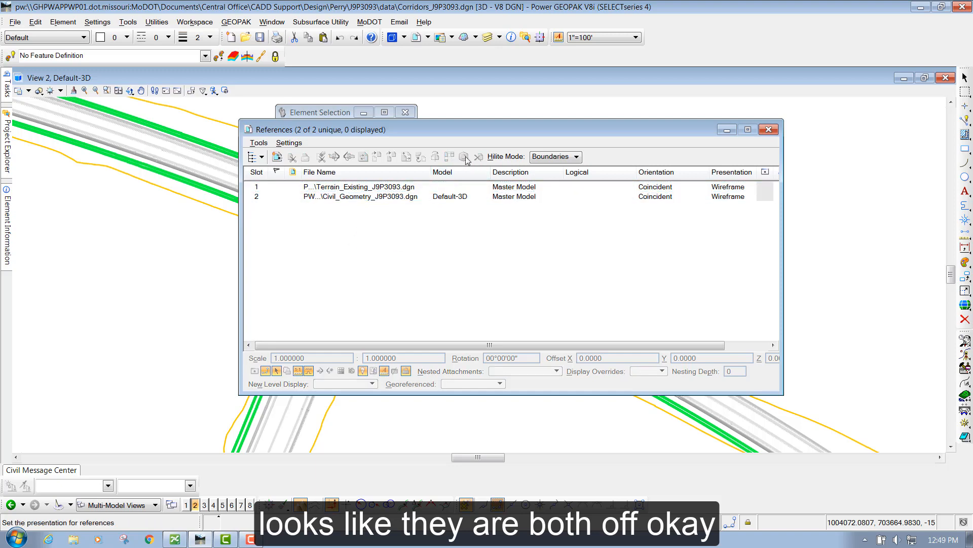
pyautogui.click(768, 131)
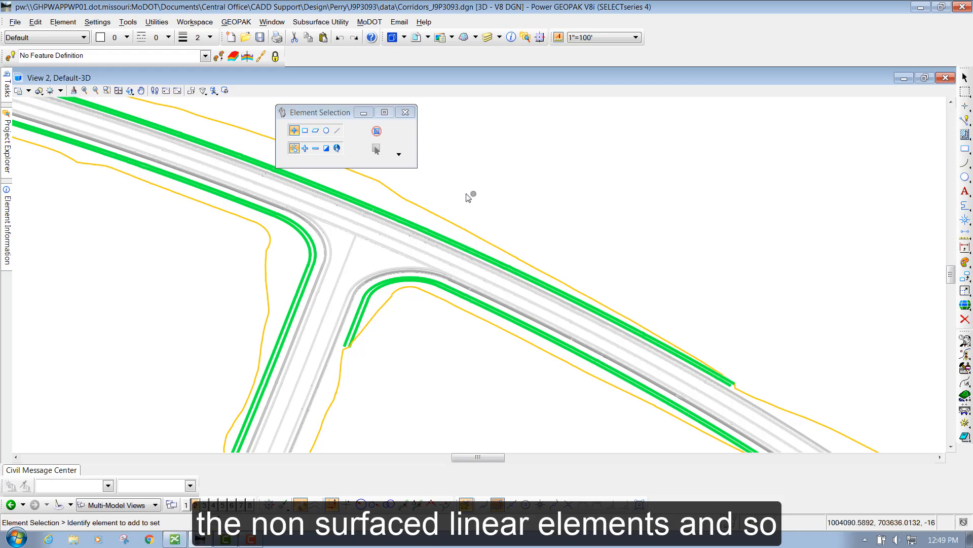
# Examine the stacked surface and subsurface linear elements at the corridor's end by rotating the 3D model dynamically
pyautogui.scroll(-5, 326, 200)
pyautogui.scroll(-3, 218, 167)
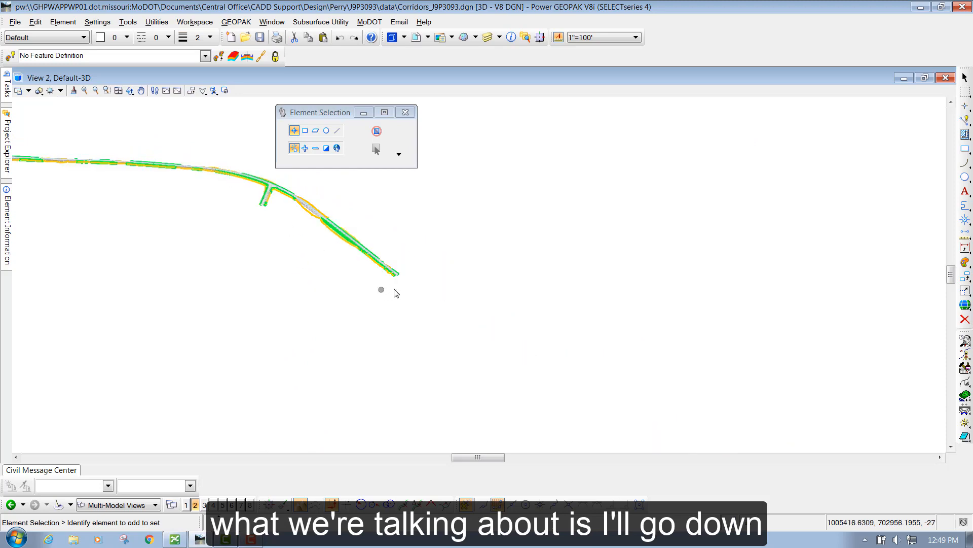
pyautogui.scroll(5, 398, 273)
pyautogui.scroll(4, 401, 273)
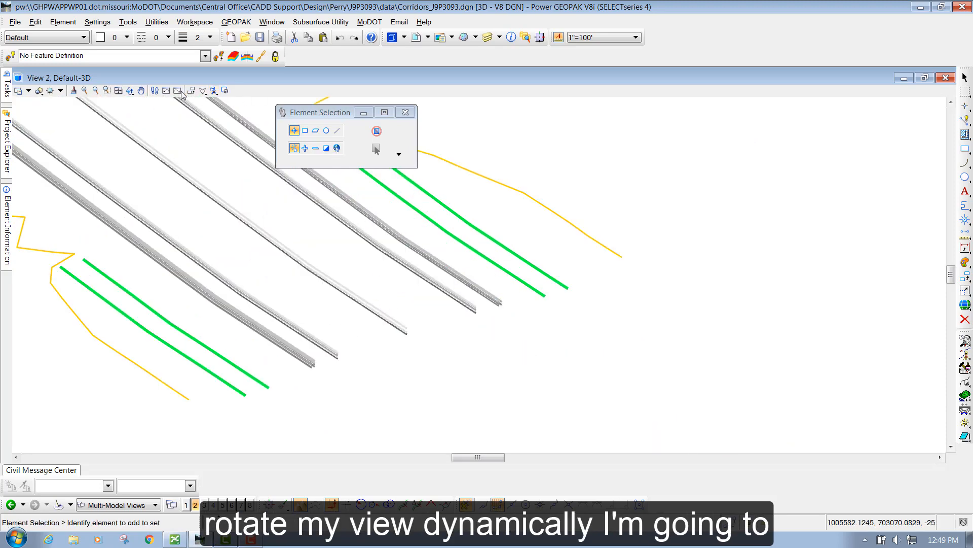
pyautogui.click(130, 91)
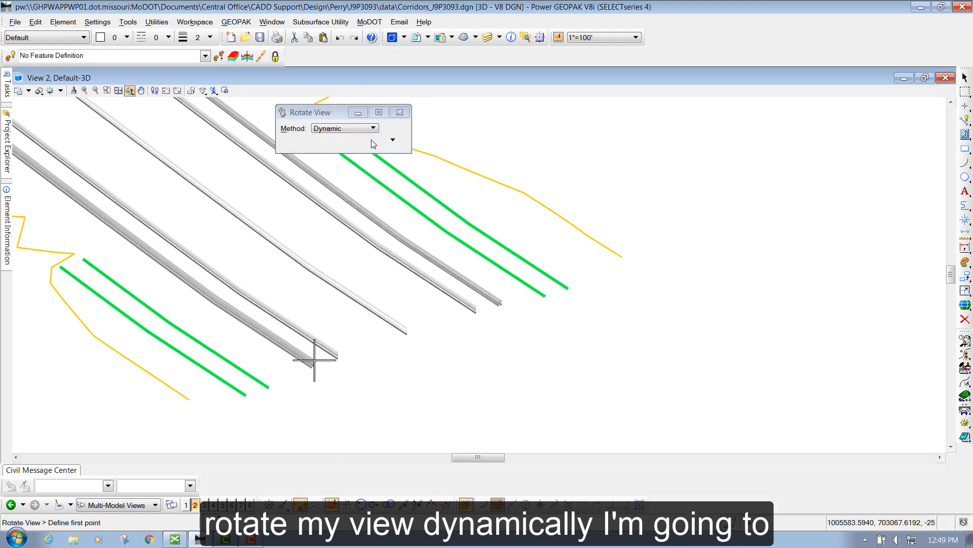
pyautogui.click(407, 328)
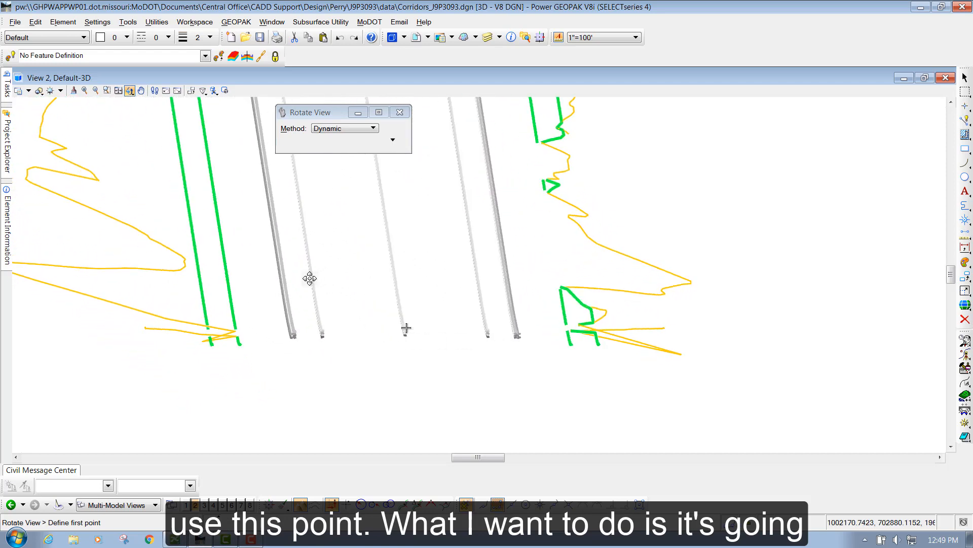
pyautogui.scroll(4, 398, 332)
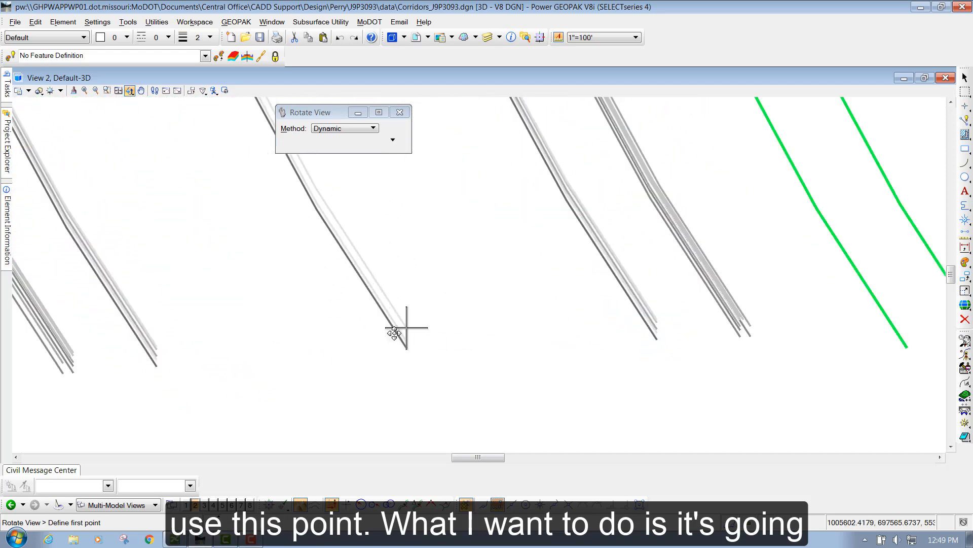
pyautogui.rightClick(450, 284)
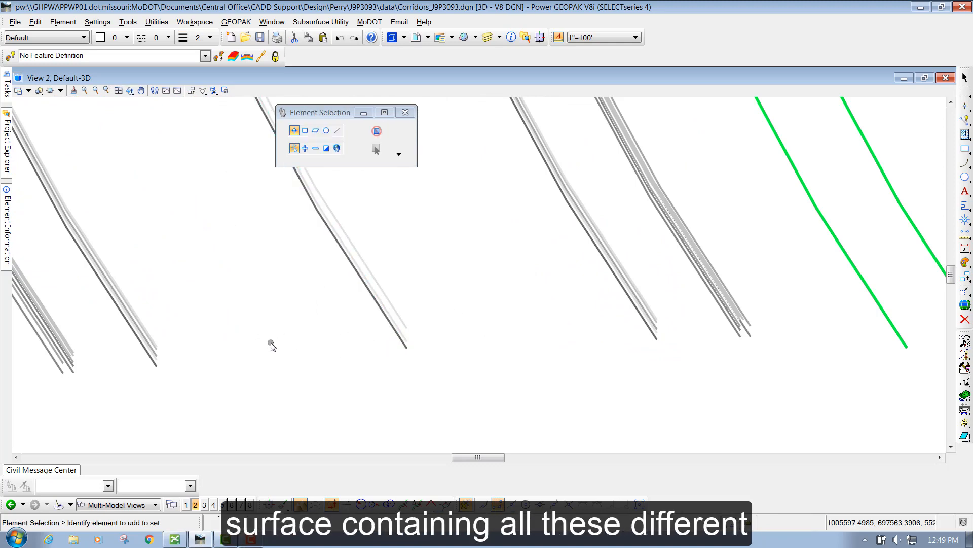
# Turn off the Modeling-Proposed subsurface levels for asphalt surface shoulder, incidental aggregate base and asphalt base shoulder in View 2
pyautogui.click(487, 38)
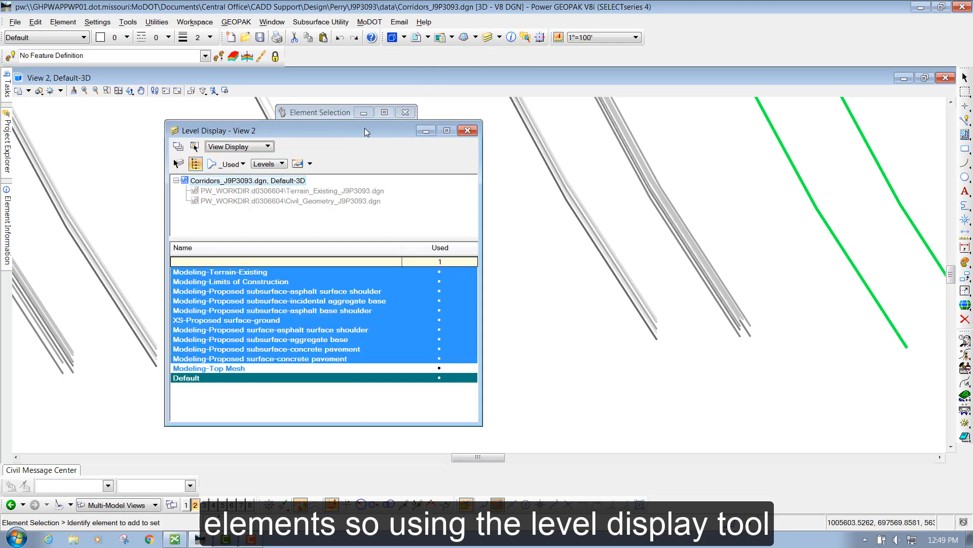
pyautogui.moveTo(364, 128); pyautogui.dragTo(661, 99)
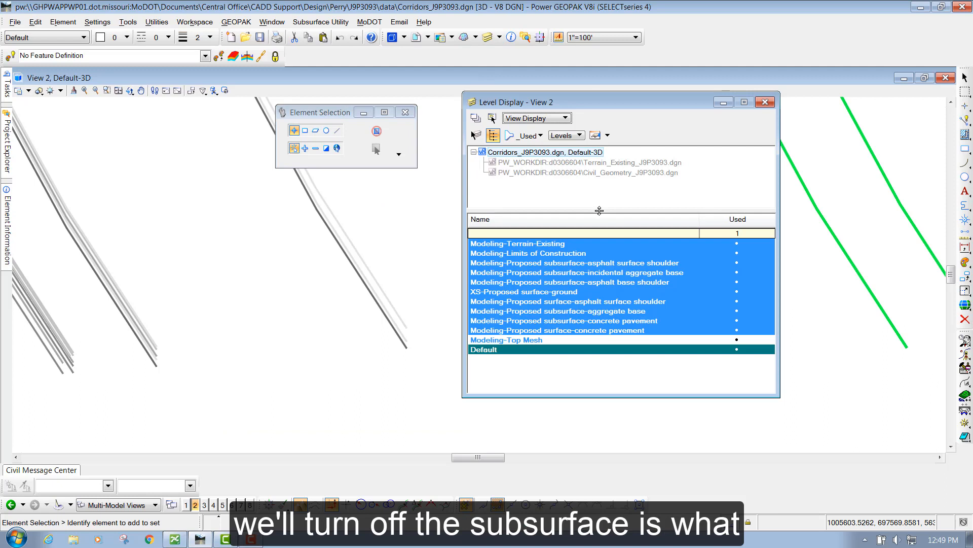
pyautogui.rightClick(564, 270)
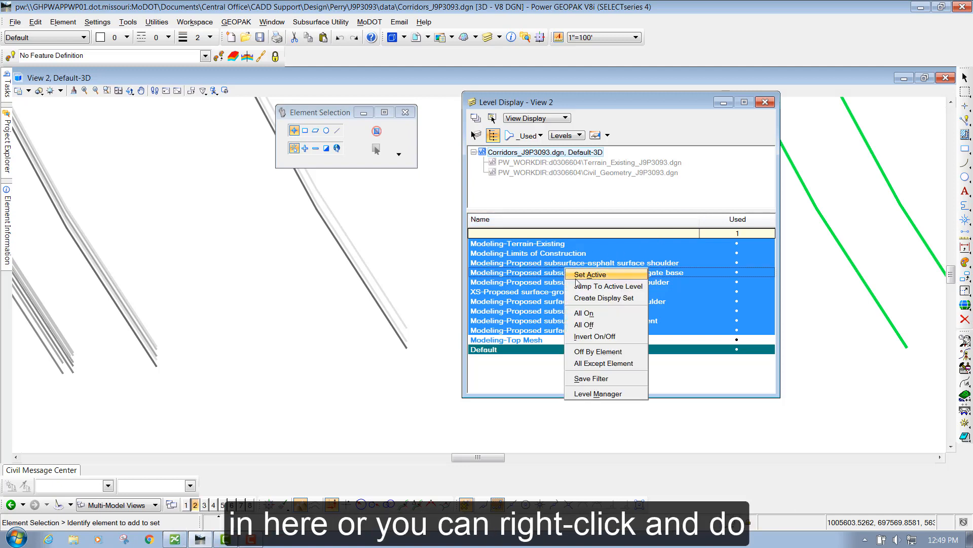
pyautogui.click(542, 263)
pyautogui.click(545, 273)
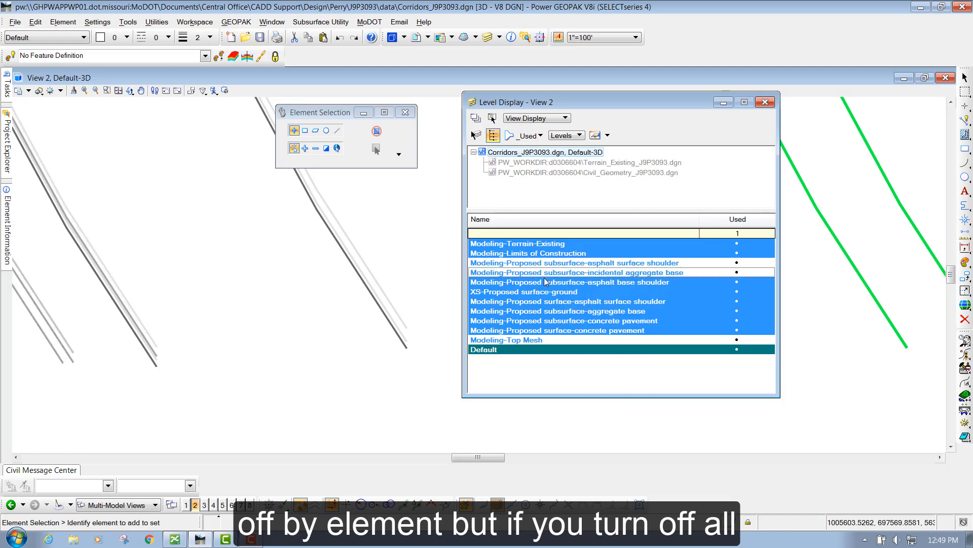
pyautogui.click(547, 282)
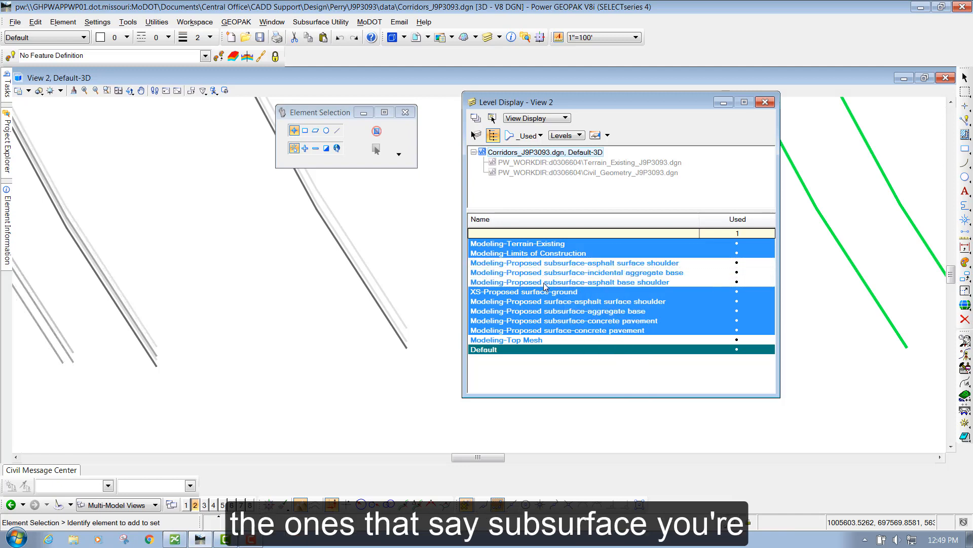
# Turn off the Modeling-Proposed subsurface-aggregate base and subsurface-concrete pavement levels, keep surface-asphalt surface shoulder on, and close the level display
pyautogui.click(566, 302)
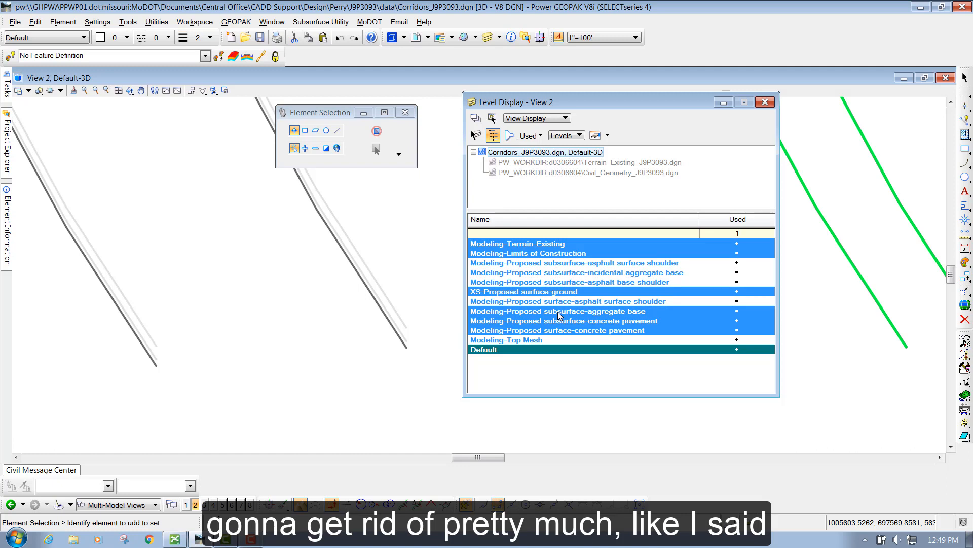
pyautogui.click(557, 311)
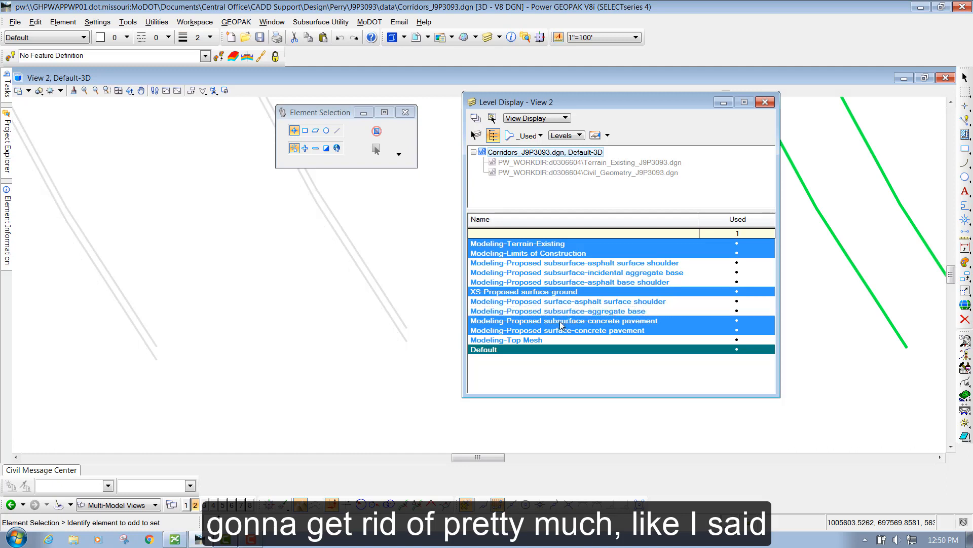
pyautogui.click(558, 302)
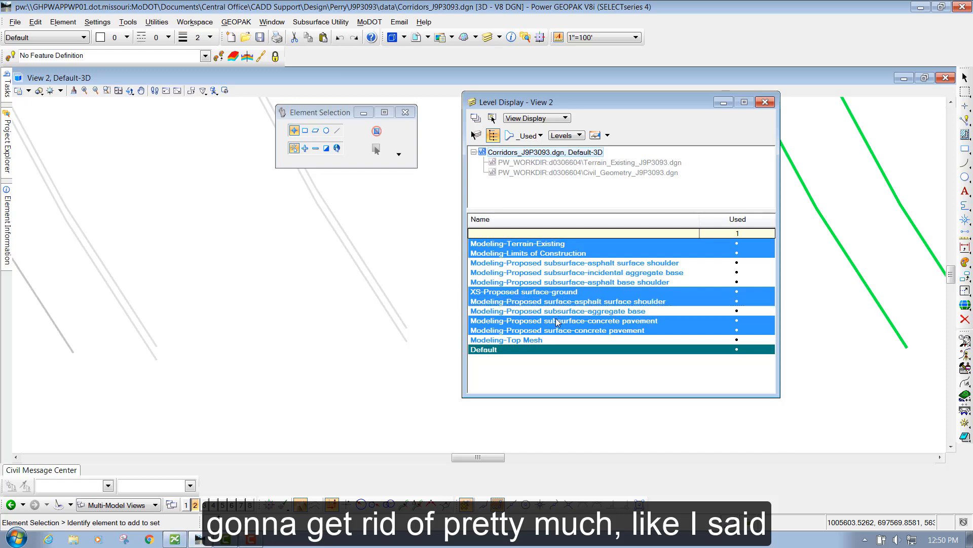
pyautogui.click(558, 322)
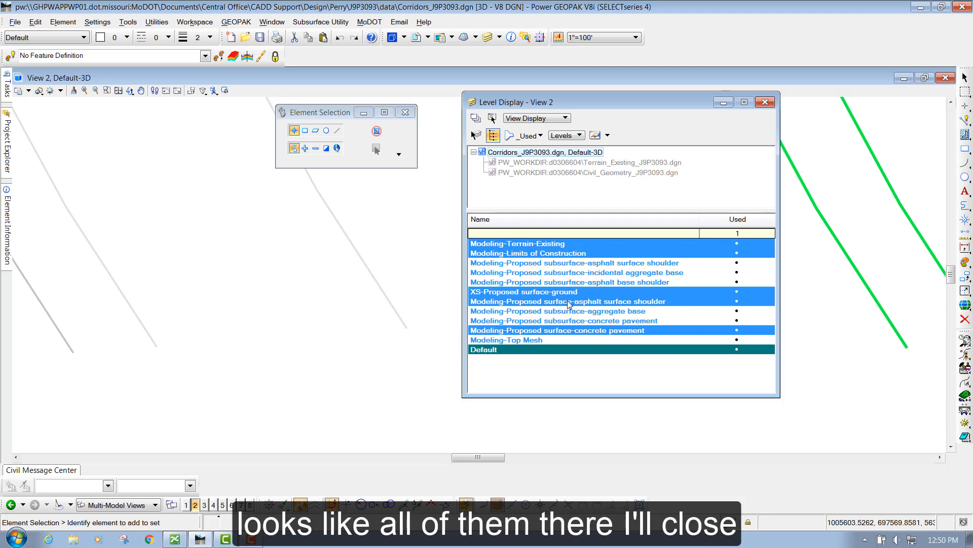
pyautogui.moveTo(589, 109); pyautogui.dragTo(658, 195)
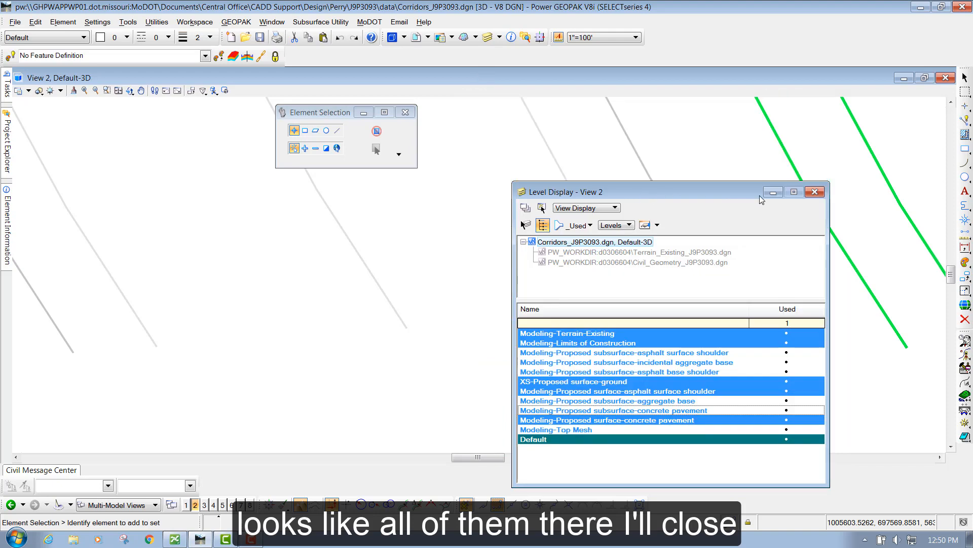
pyautogui.click(815, 191)
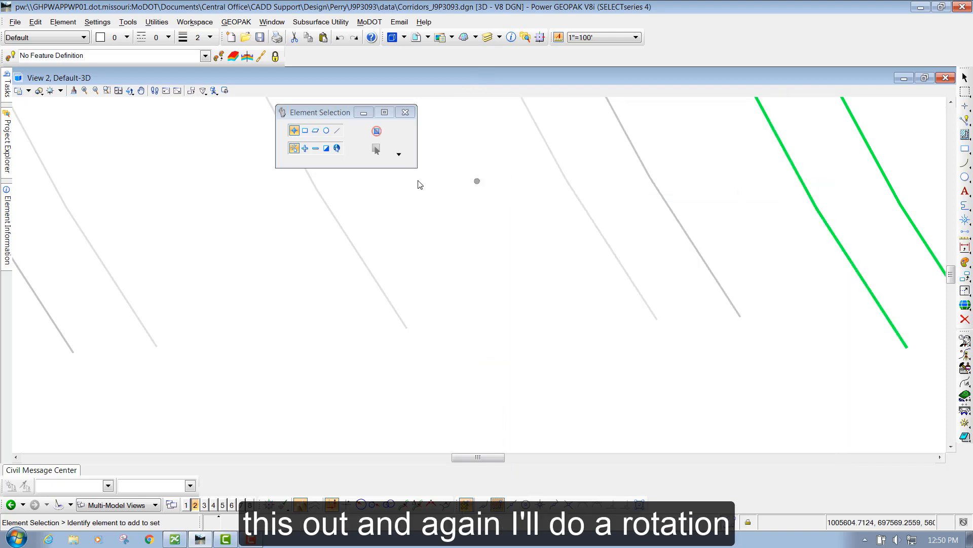
# Inspect the remaining surface lines by rotating the 3D model dynamically about the centerline's end
pyautogui.click(130, 91)
pyautogui.click(406, 327)
pyautogui.scroll(-4, 454, 248)
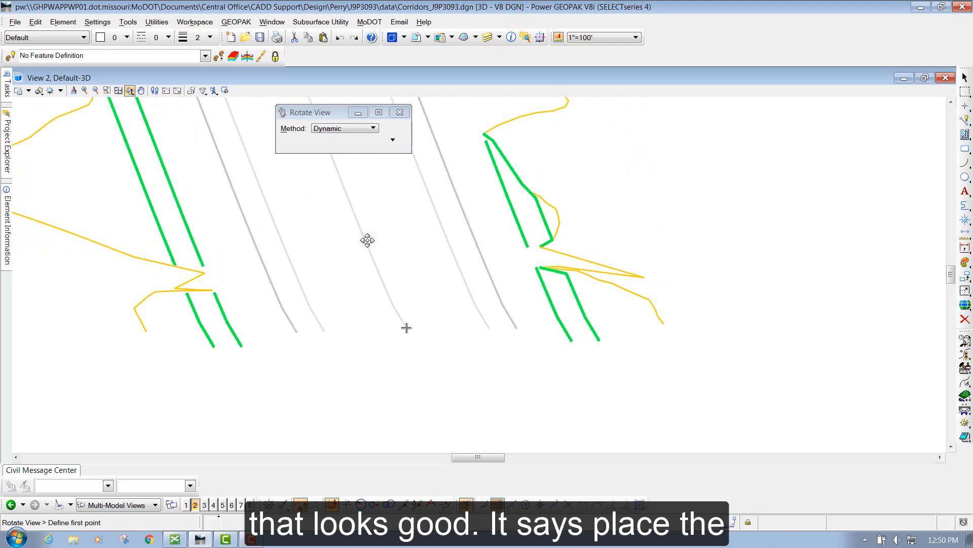
pyautogui.moveTo(367, 240); pyautogui.dragTo(367, 242)
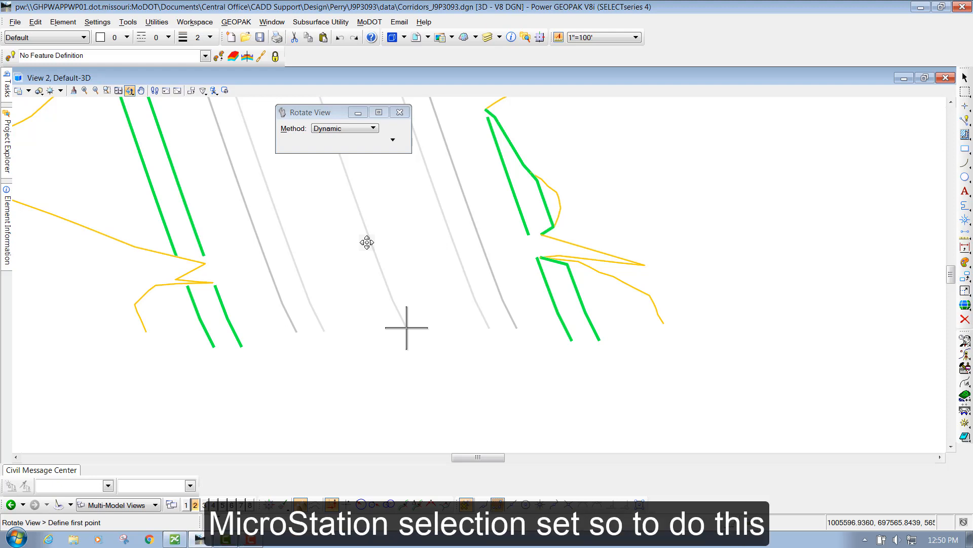
# Return View 2 to the top orientation and select all displayed linear elements with a window around the whole corridor
pyautogui.click(345, 128)
pyautogui.click(325, 152)
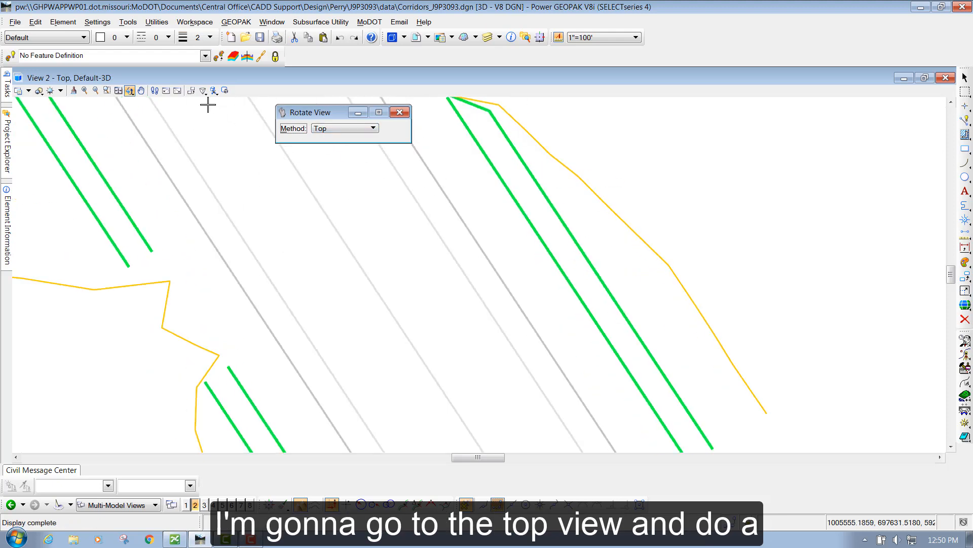
pyautogui.click(118, 90)
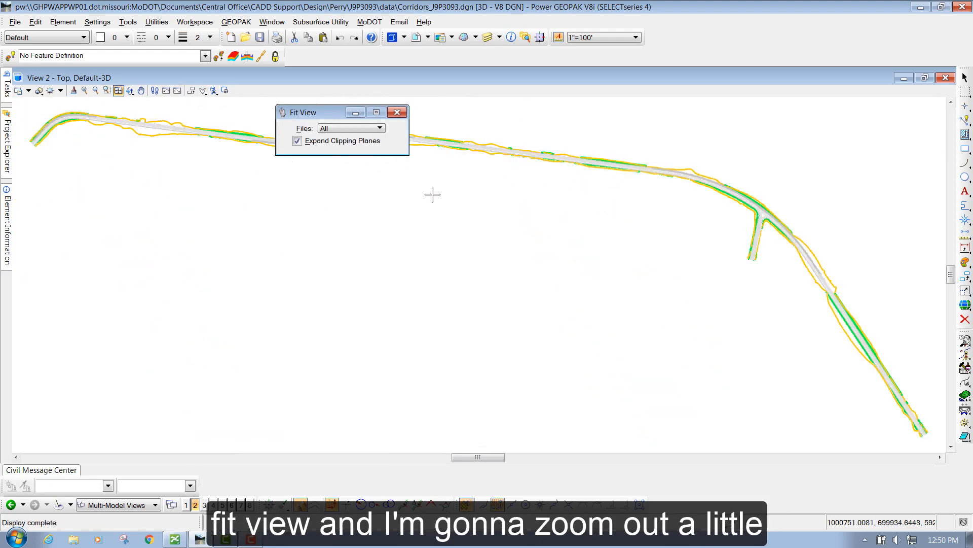
pyautogui.scroll(-2, 433, 193)
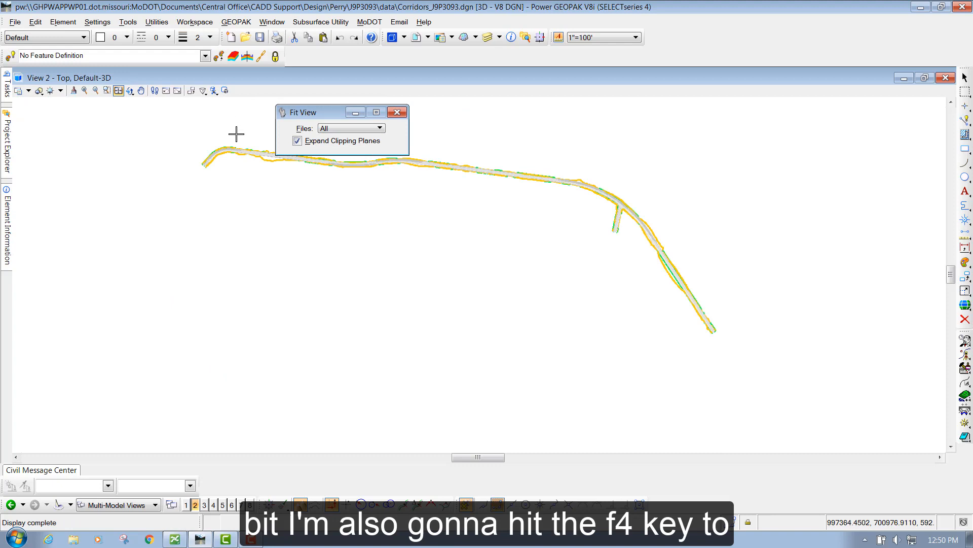
pyautogui.press('F4')
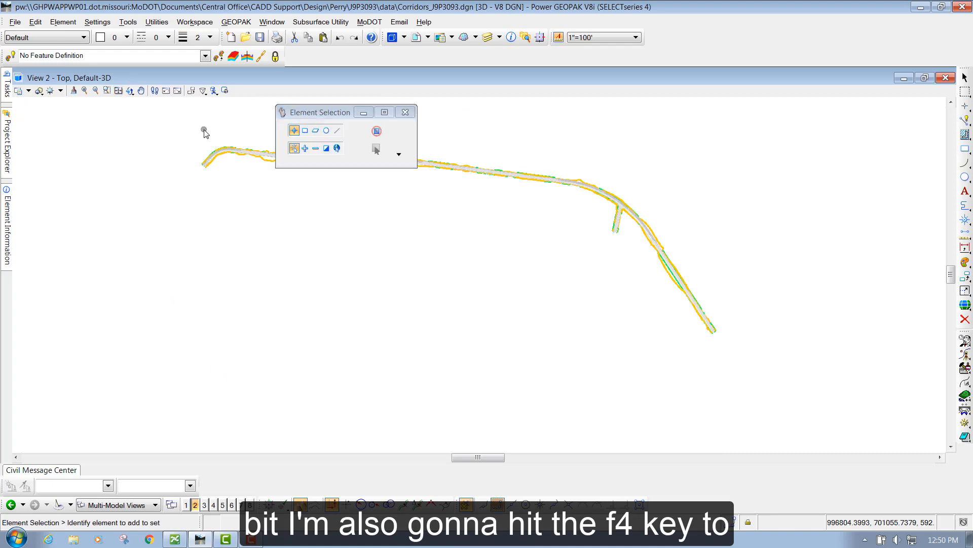
pyautogui.moveTo(315, 114); pyautogui.dragTo(135, 273)
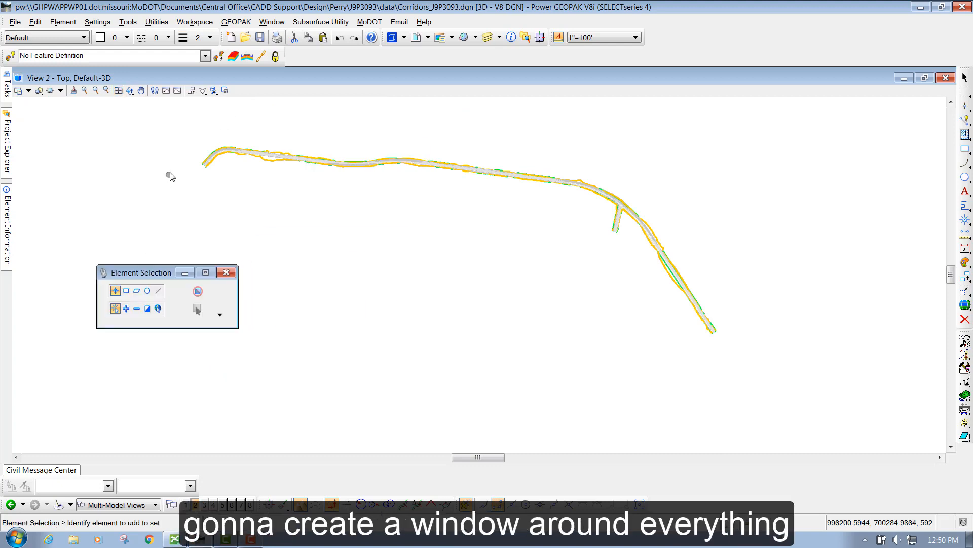
pyautogui.moveTo(172, 115); pyautogui.dragTo(782, 373)
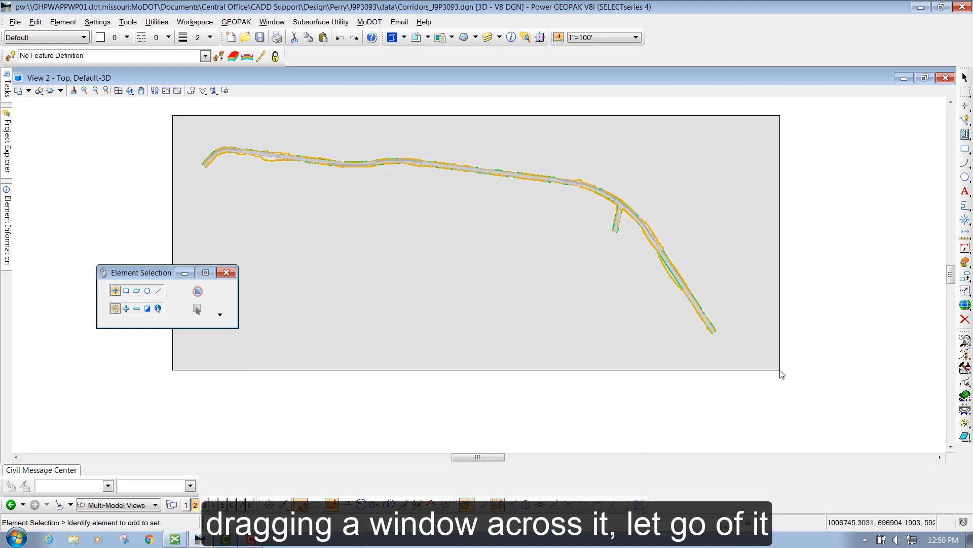
pyautogui.moveTo(782, 373); pyautogui.dragTo(779, 371)
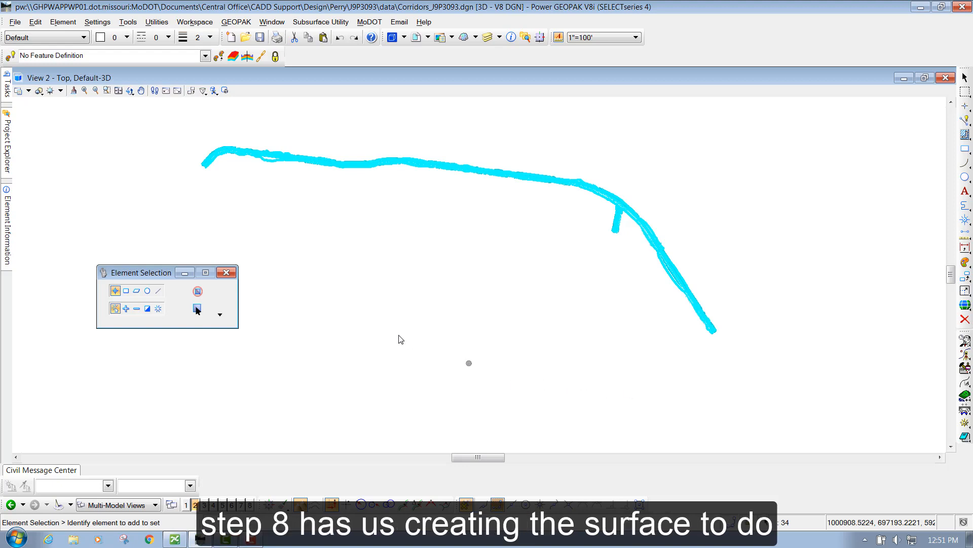
# Start creating a terrain model by elements from the selection and name it Design Triangles from Linear Features
pyautogui.click(8, 90)
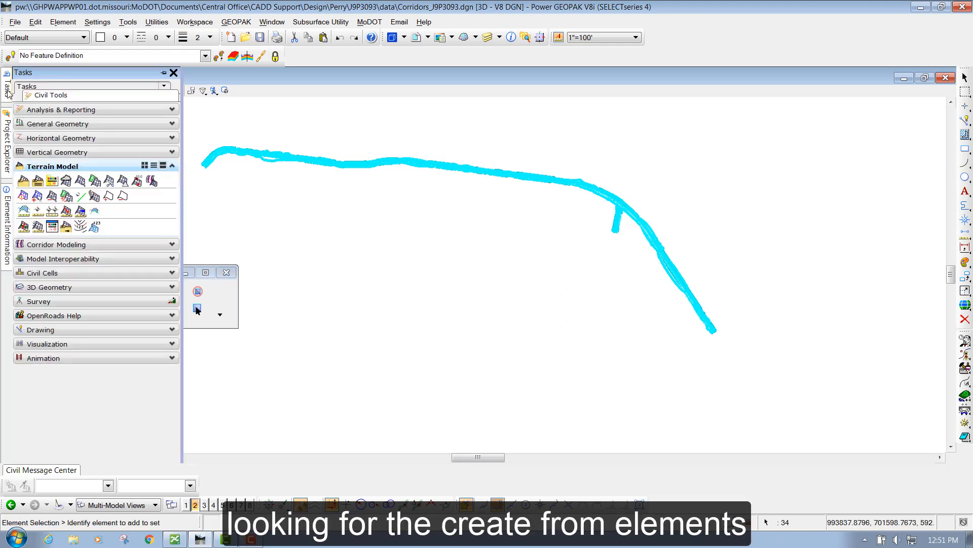
pyautogui.click(8, 145)
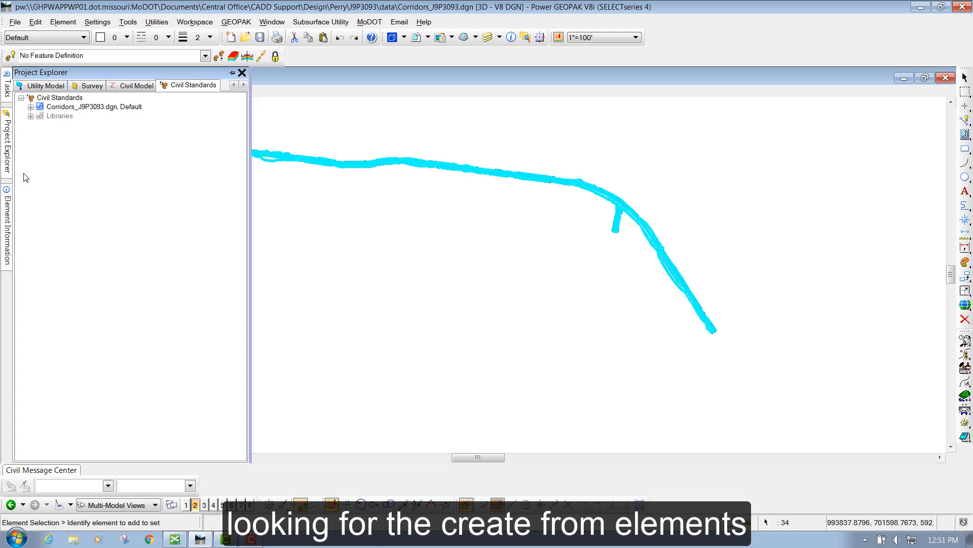
pyautogui.click(8, 89)
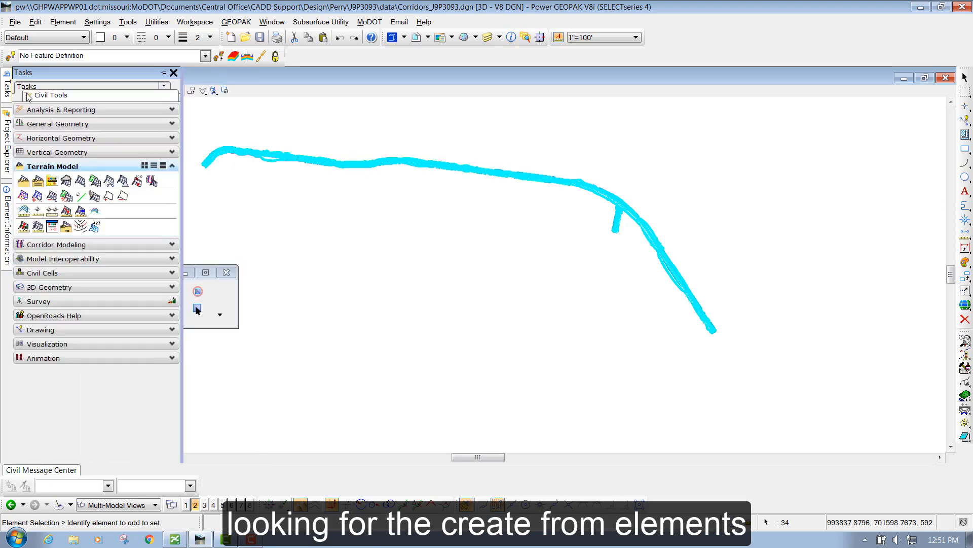
pyautogui.click(81, 182)
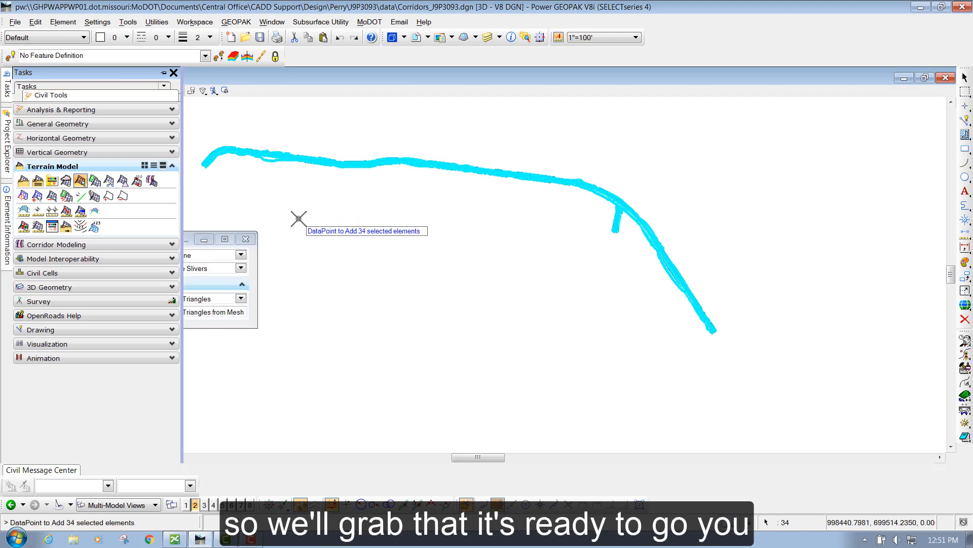
pyautogui.moveTo(163, 238); pyautogui.dragTo(250, 231)
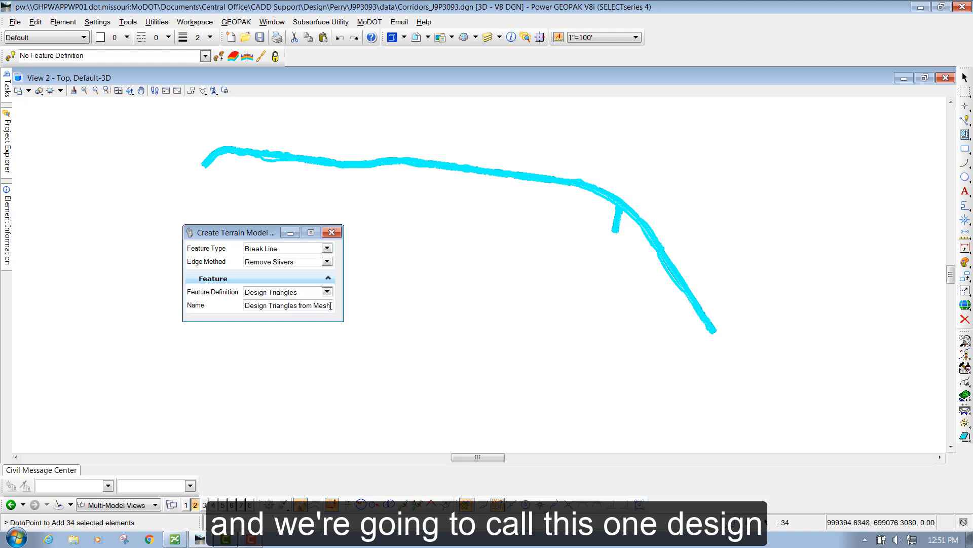
pyautogui.moveTo(315, 306); pyautogui.dragTo(333, 309)
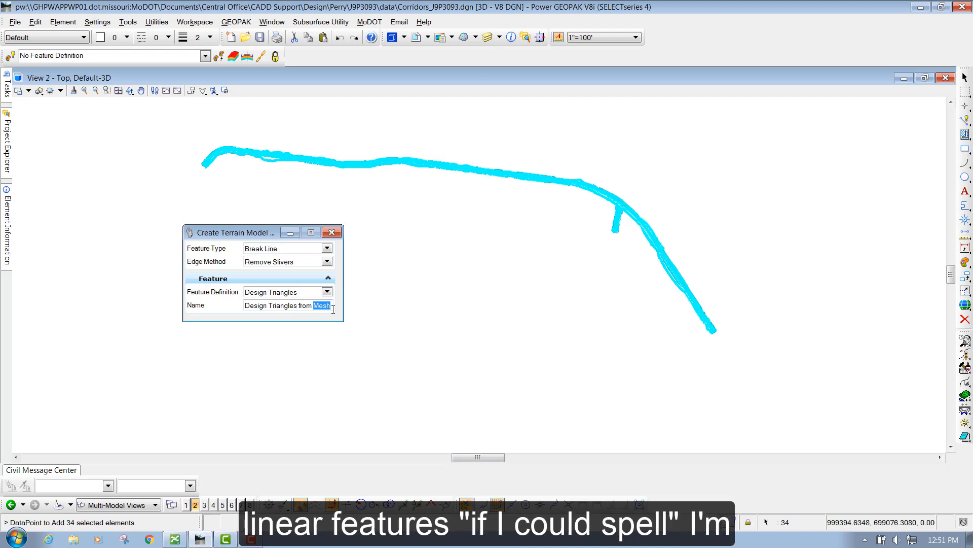
pyautogui.write('Linear Featurte')
pyautogui.press('BackSpace')
pyautogui.press('BackSpace')
pyautogui.write('s')
pyautogui.write('s')
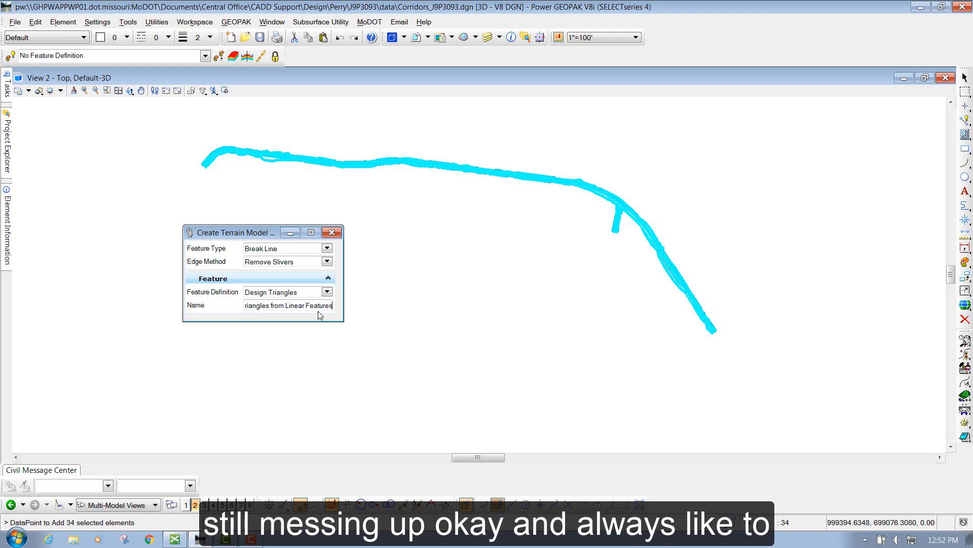
pyautogui.press('Return')
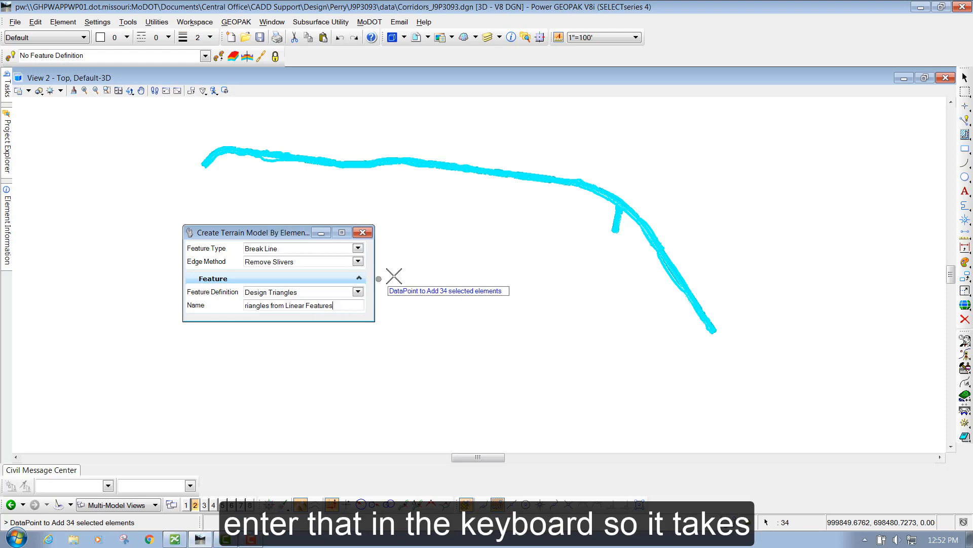
# Create the terrain model from the selected elements with the Break Line feature type and the Remove Slivers edge method
pyautogui.click(437, 242)
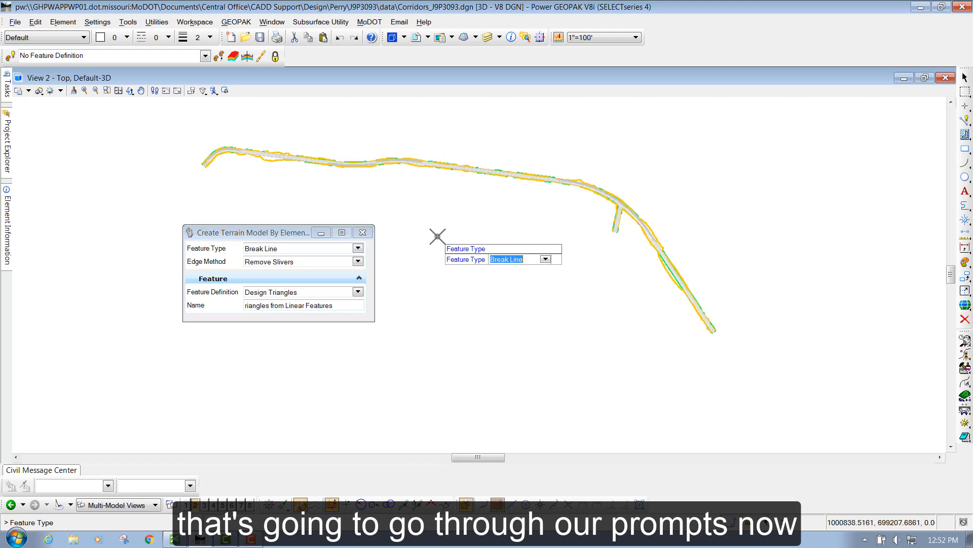
pyautogui.click(439, 255)
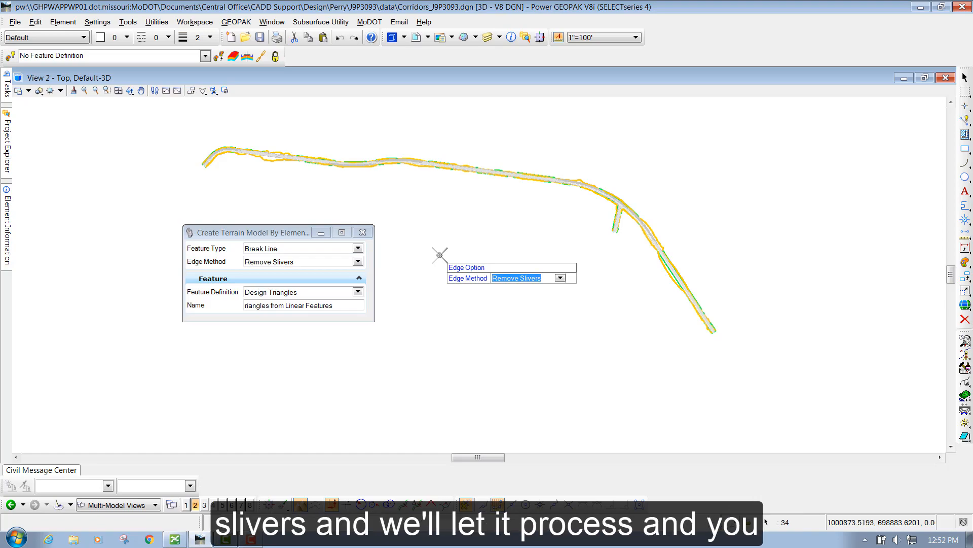
pyautogui.click(439, 255)
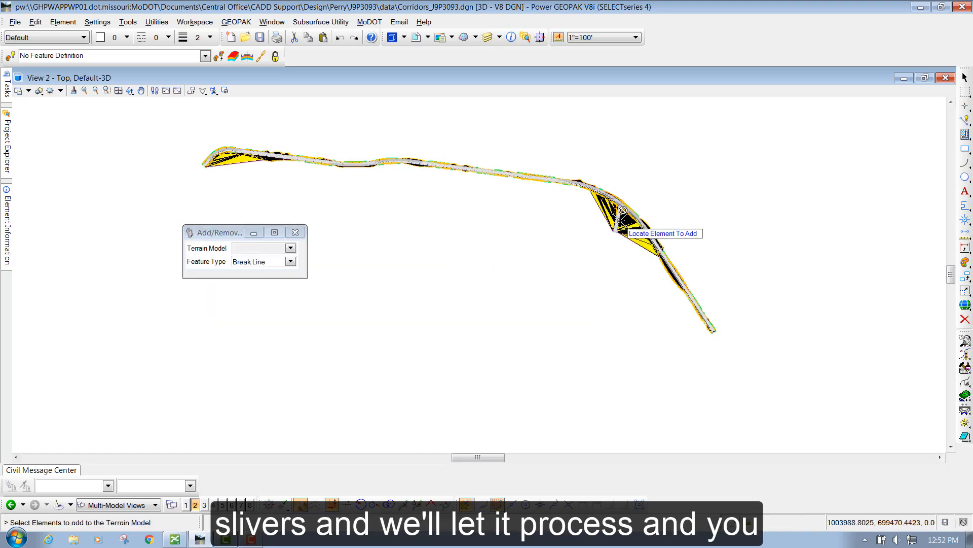
# Examine the triangles of the new terrain model around the side road junction and along the curve's outer edges
pyautogui.scroll(3, 609, 223)
pyautogui.scroll(-2, 558, 241)
pyautogui.scroll(3, 579, 220)
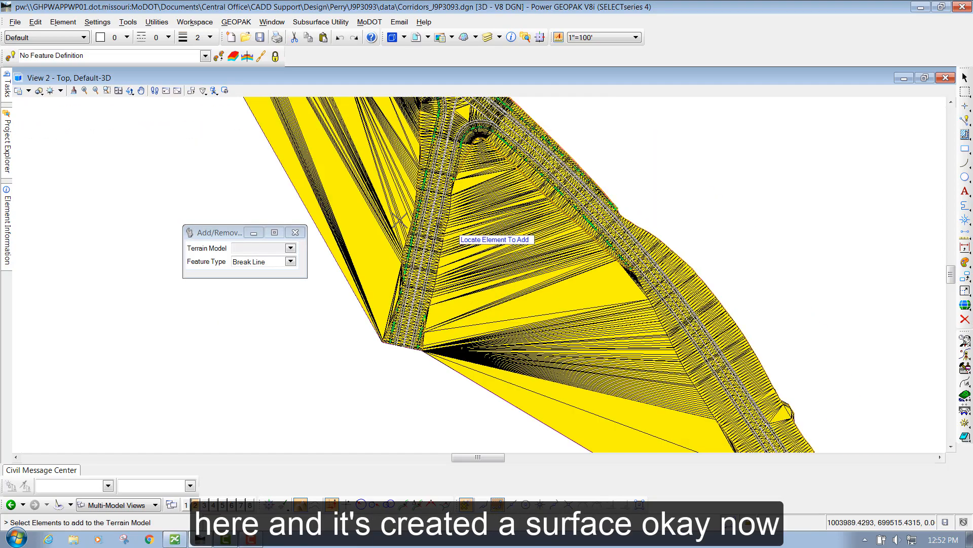
pyautogui.scroll(-2, 385, 203)
pyautogui.scroll(-1, 413, 208)
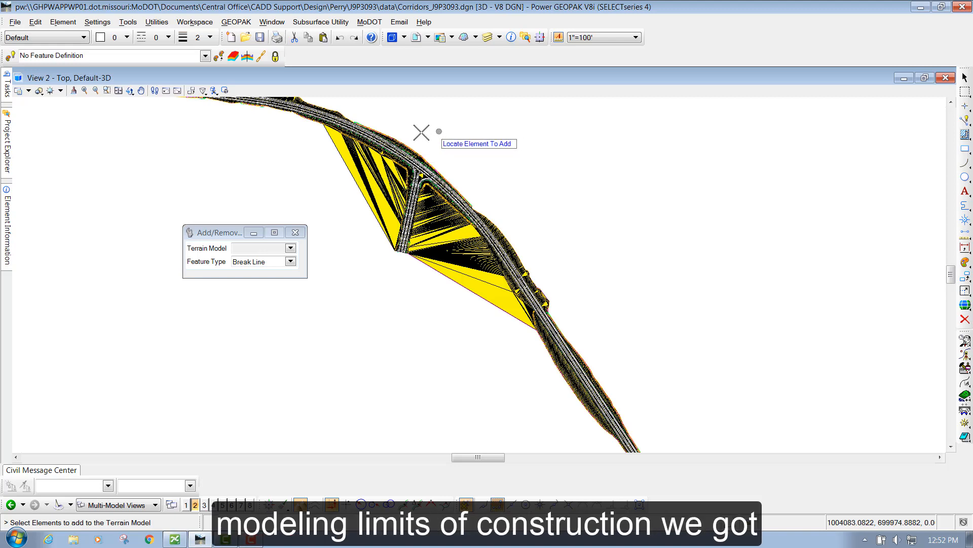
pyautogui.scroll(3, 420, 135)
pyautogui.scroll(-2, 424, 156)
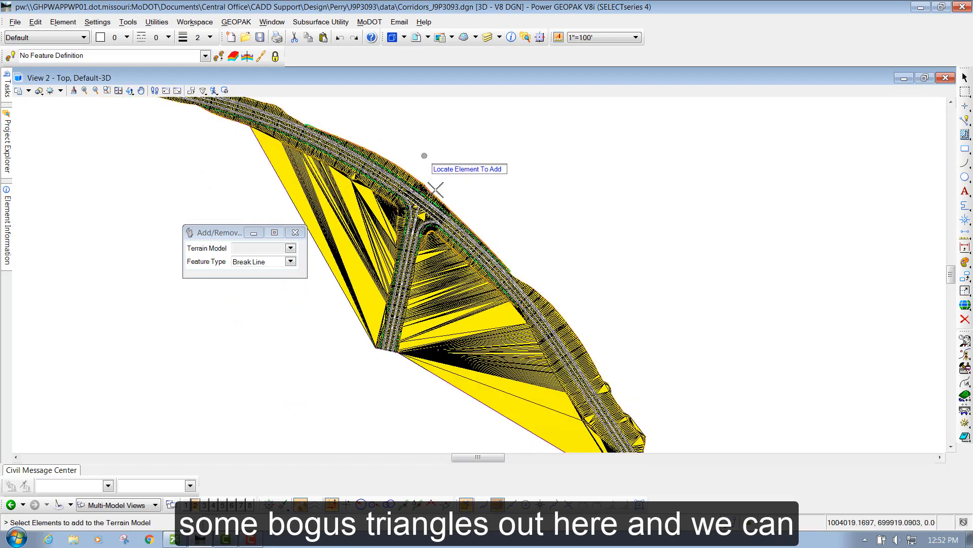
pyautogui.scroll(2, 440, 191)
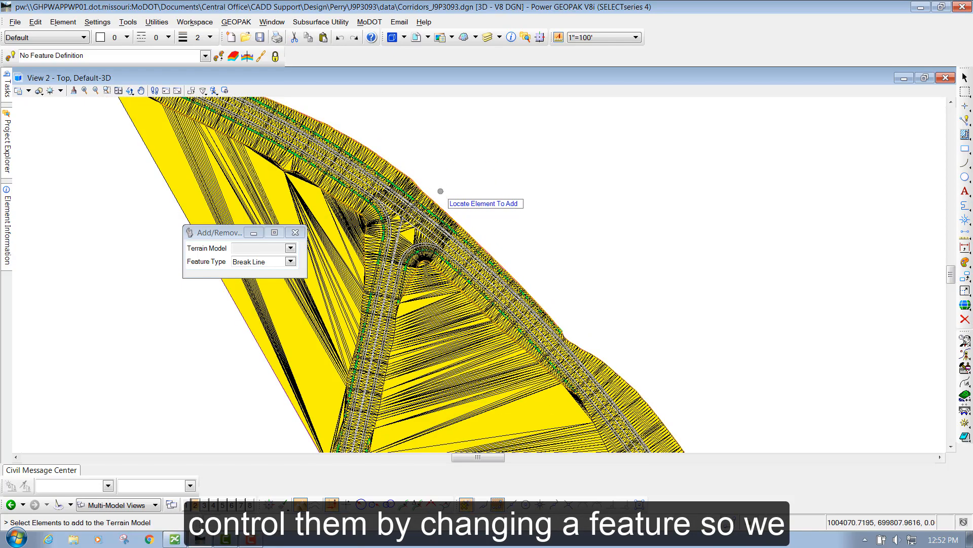
# Start Element Selection and expand its options to list the available levels as selection criteria
pyautogui.moveTo(13, 99)
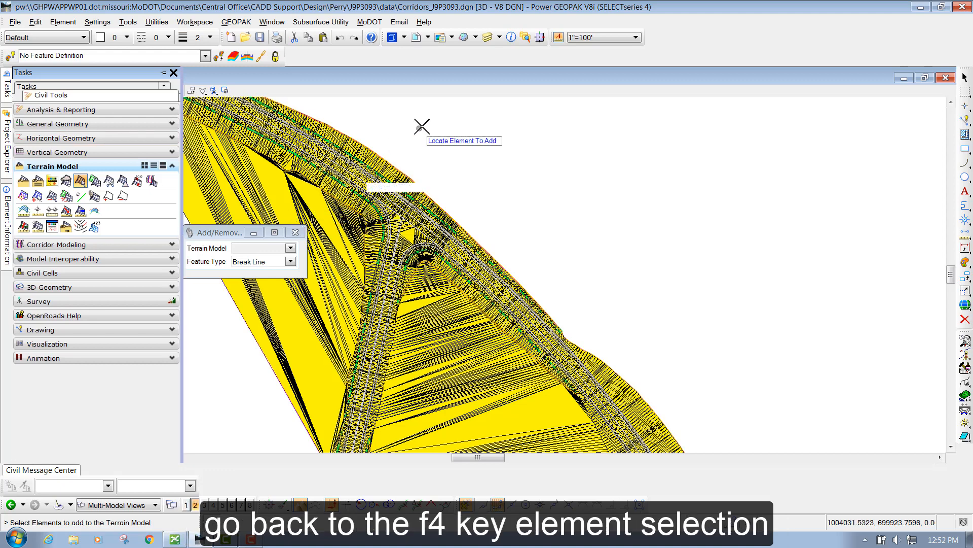
pyautogui.press('F4')
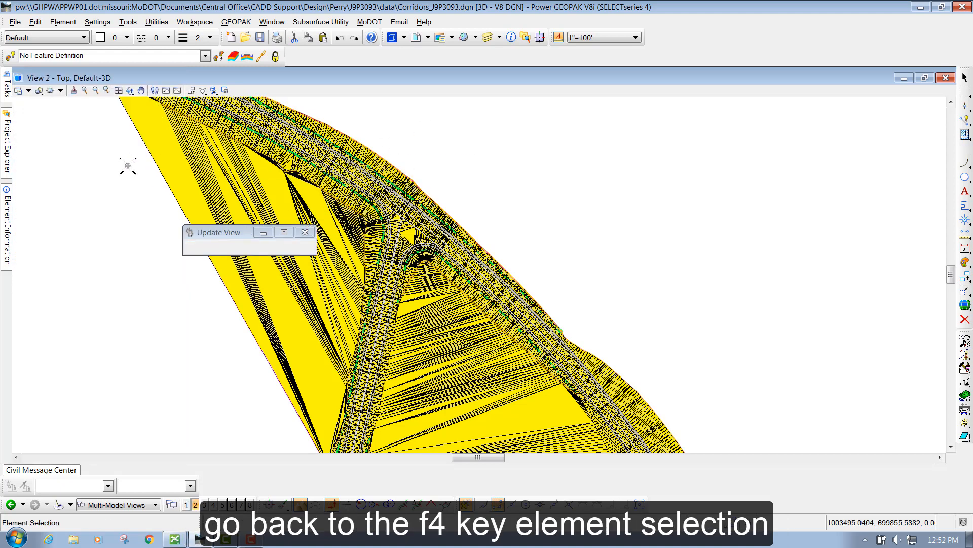
pyautogui.moveTo(220, 232); pyautogui.dragTo(169, 144)
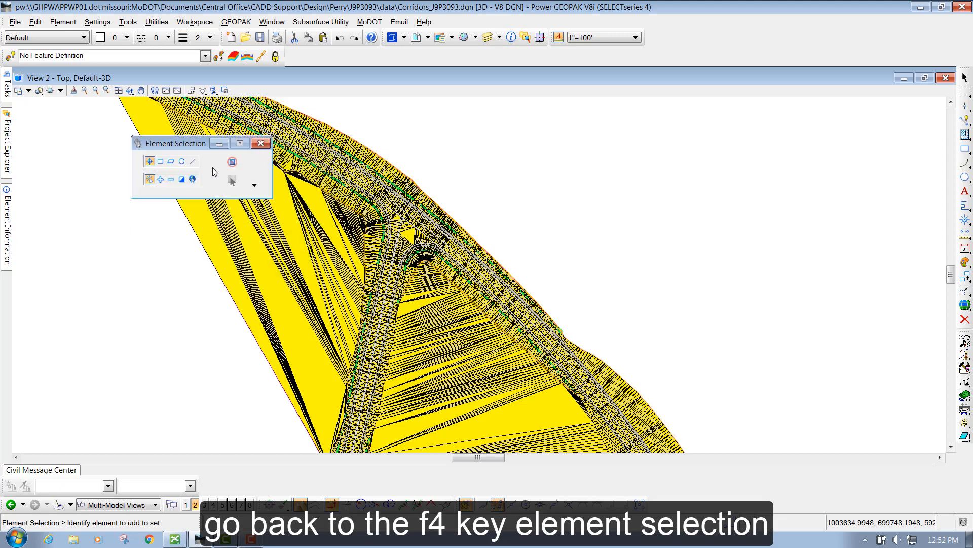
pyautogui.click(255, 187)
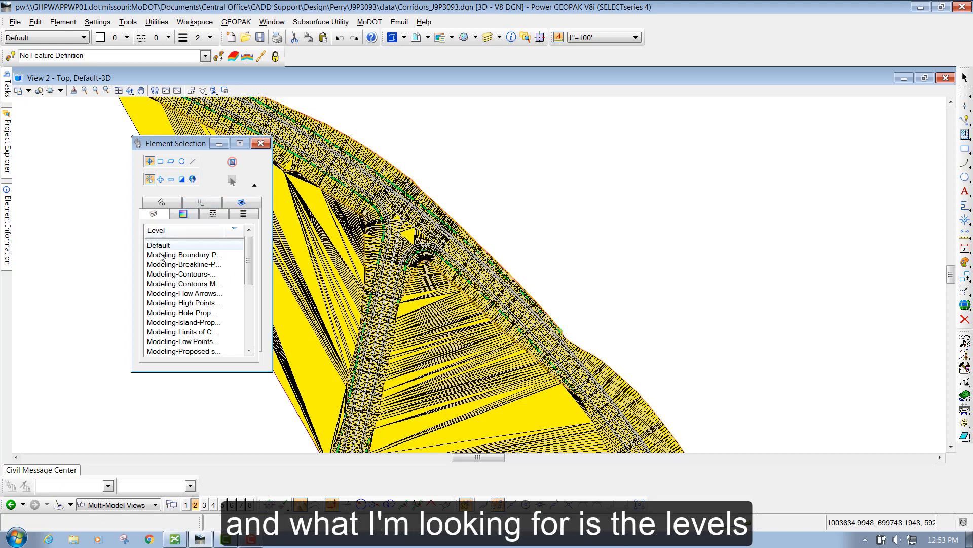
pyautogui.moveTo(249, 264)
pyautogui.mouseDown()
pyautogui.moveTo(246, 323)
pyautogui.moveTo(250, 258)
pyautogui.mouseUp()
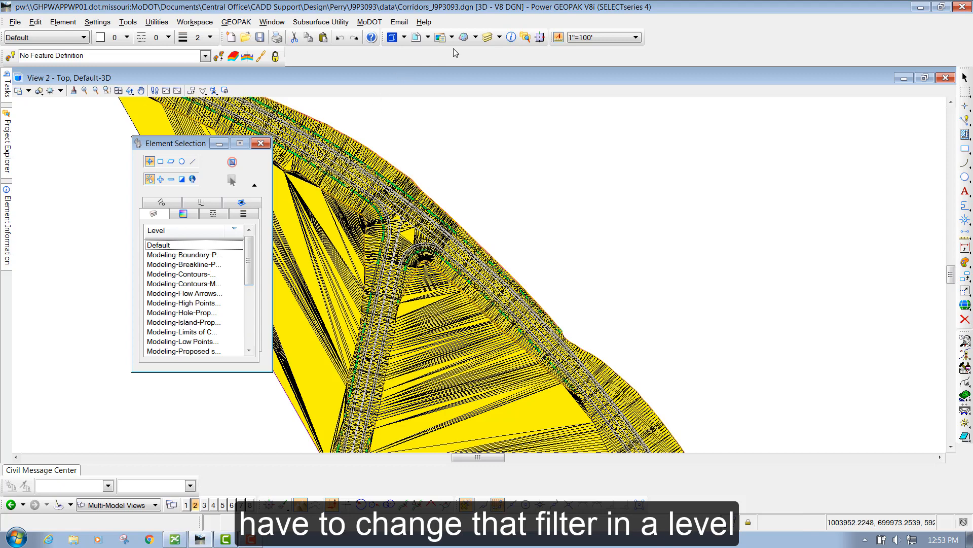
# Set the level display filter of View 2 to _Used Levels and close the level display
pyautogui.click(488, 37)
pyautogui.click(578, 225)
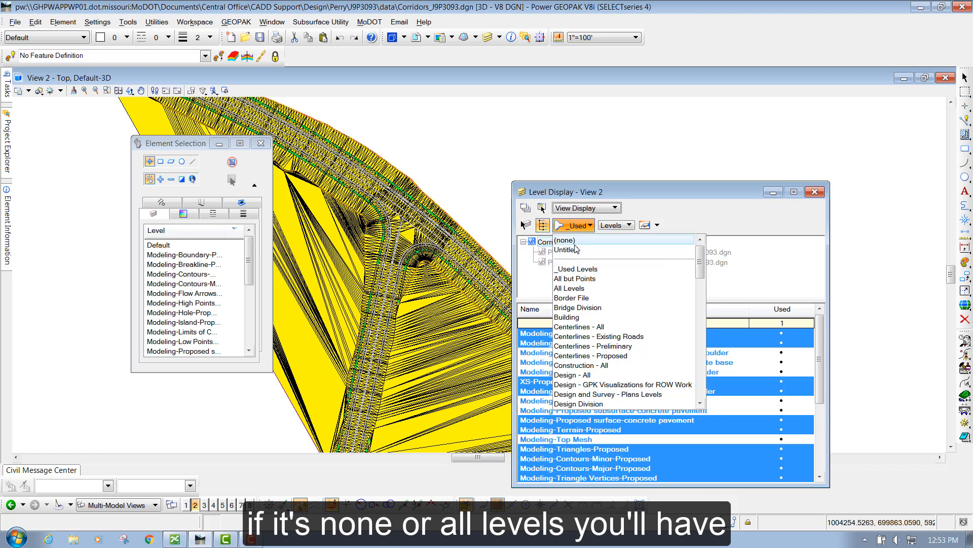
pyautogui.click(583, 273)
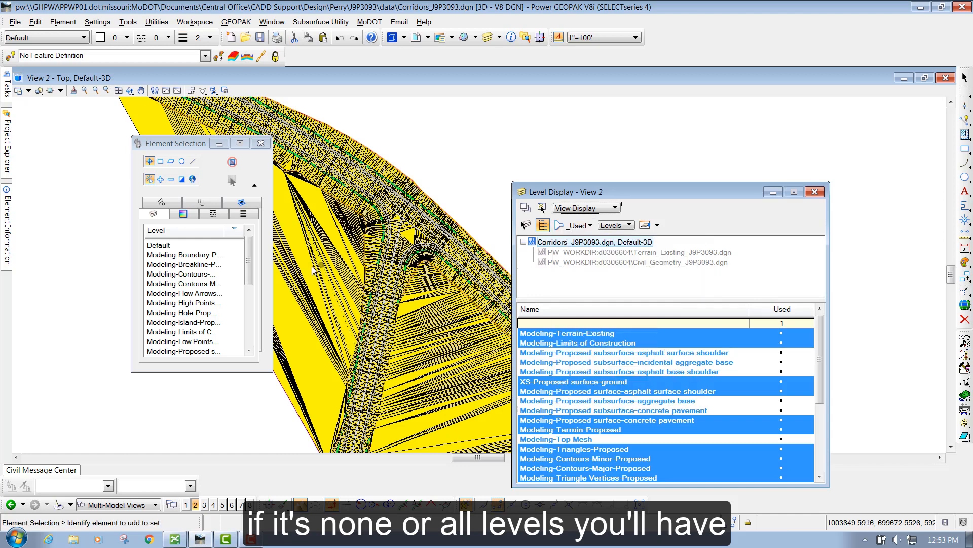
pyautogui.click(815, 193)
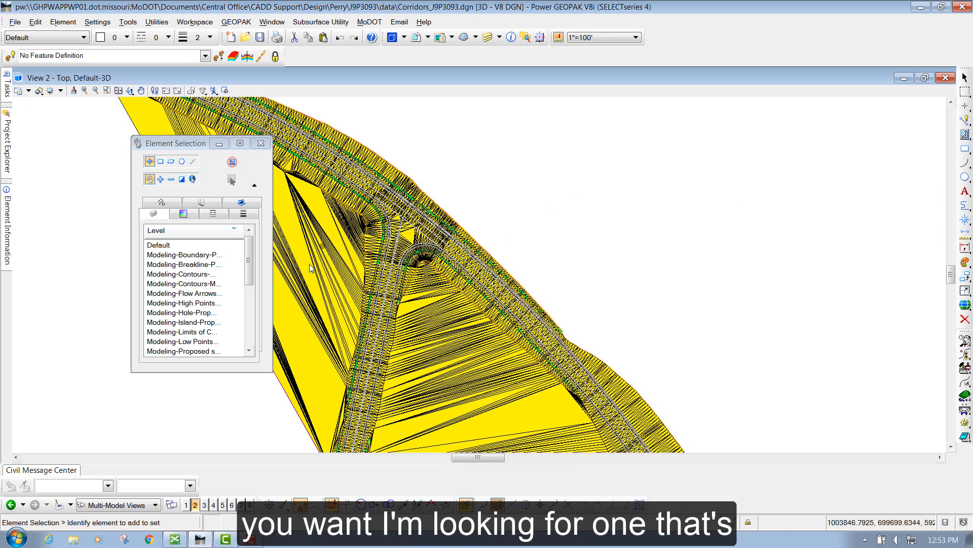
# Select all elements on the Modeling-Limits of Construction level using the selection's level list
pyautogui.click(249, 258)
pyautogui.scroll(-1, 248, 259)
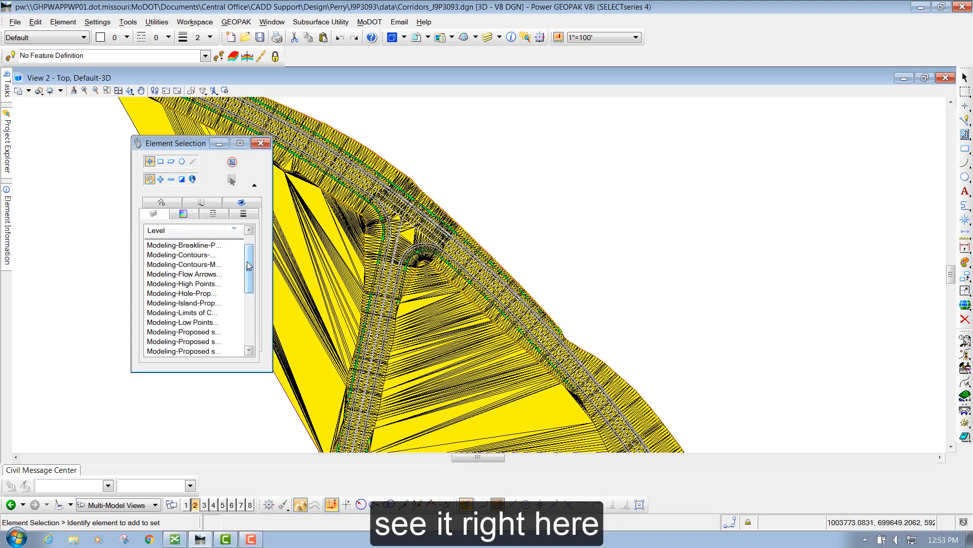
pyautogui.click(211, 312)
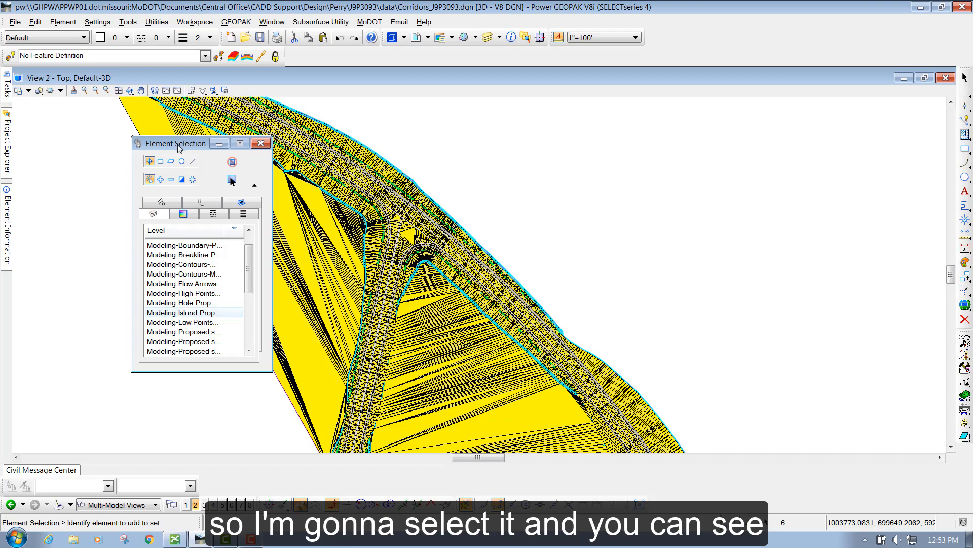
# Check where the selected limits of construction lines run along the corridor edges and around the side road
pyautogui.moveTo(179, 145); pyautogui.dragTo(109, 147)
pyautogui.scroll(2, 372, 160)
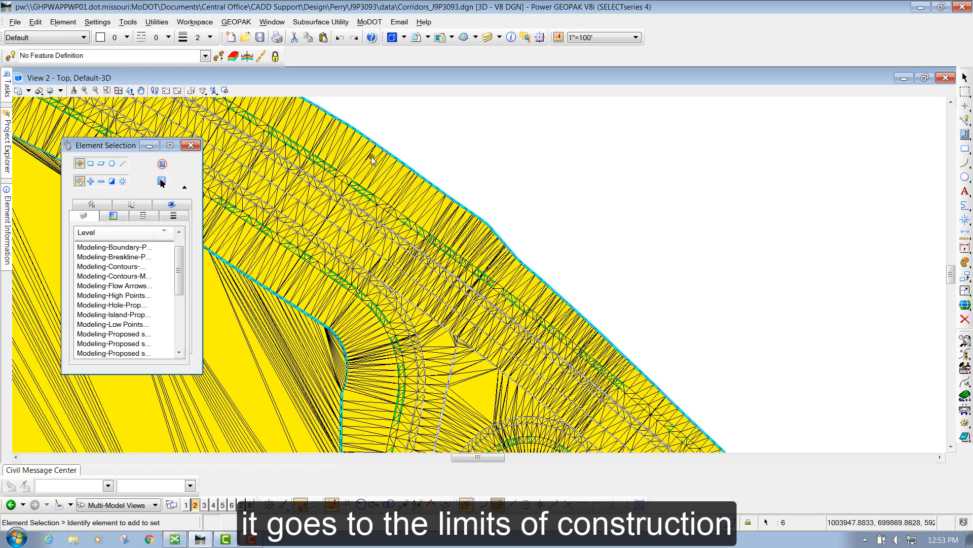
pyautogui.scroll(-2, 311, 269)
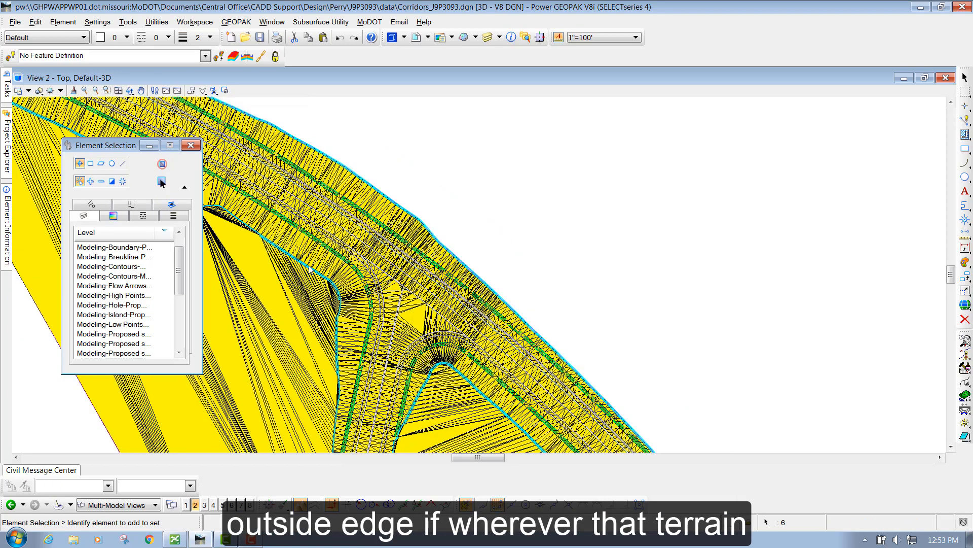
pyautogui.scroll(-2, 327, 334)
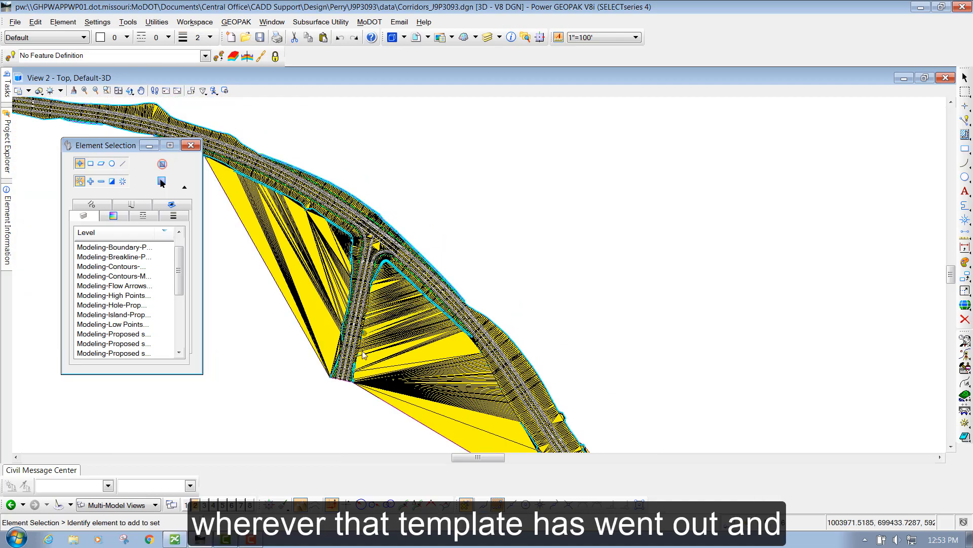
pyautogui.scroll(3, 364, 355)
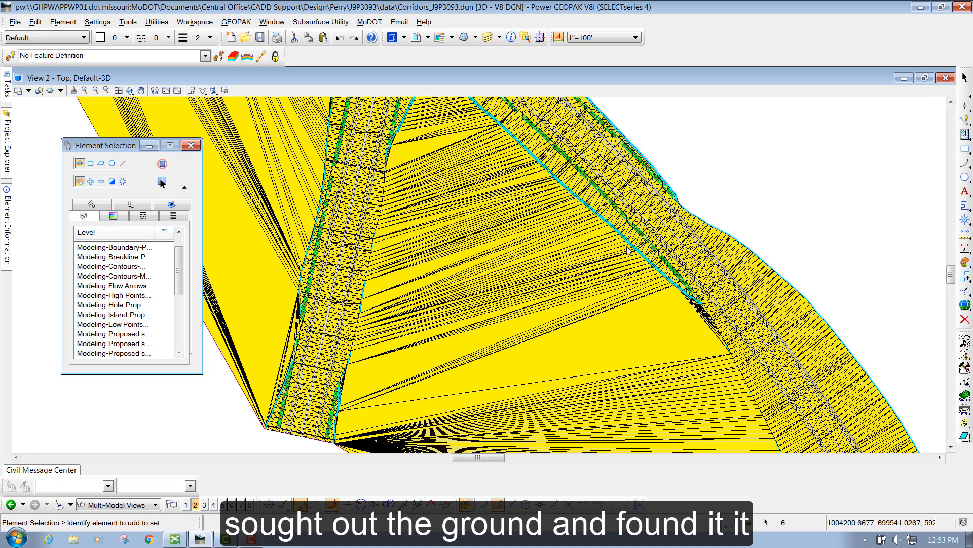
pyautogui.scroll(-3, 487, 254)
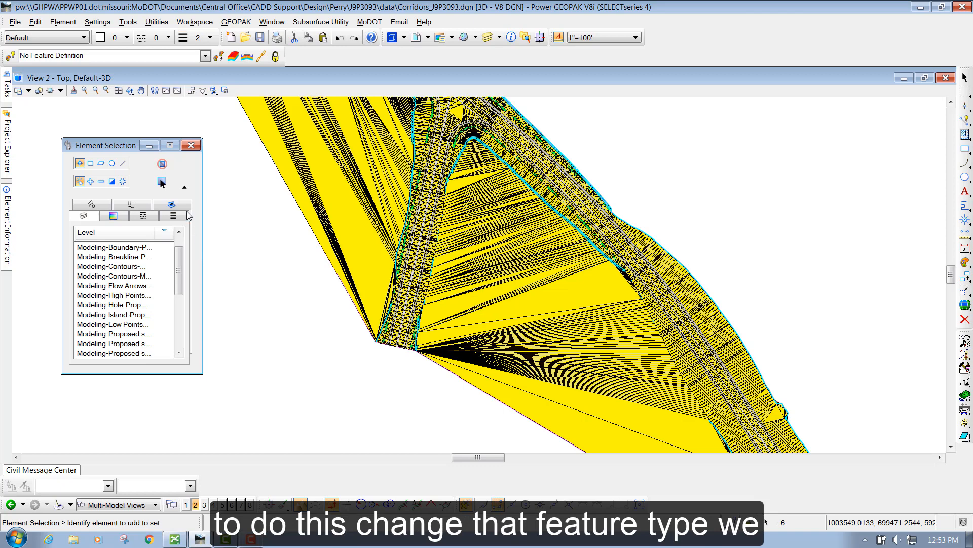
# Change the feature type of the selected limits of construction lines to Boundary in the terrain model and exit the tool
pyautogui.click(186, 187)
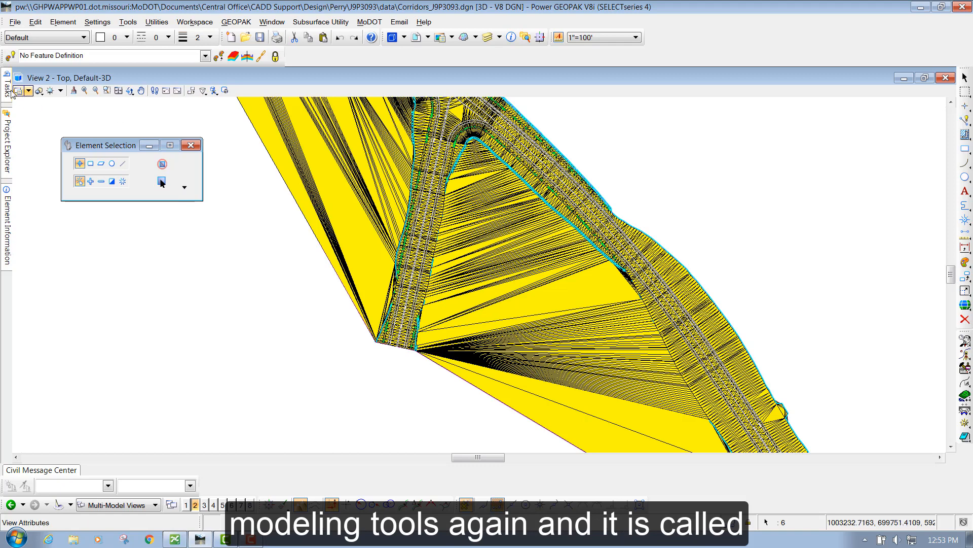
pyautogui.moveTo(8, 88)
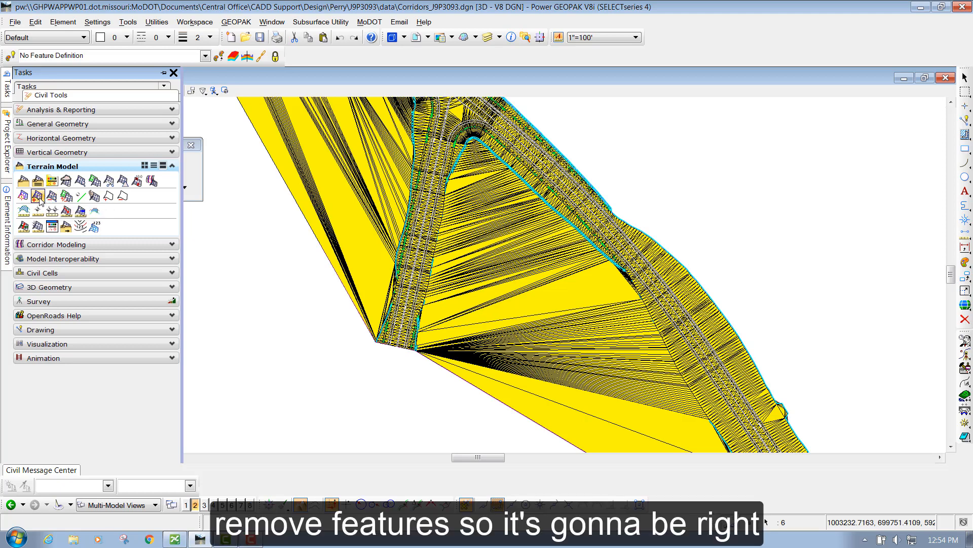
pyautogui.click(82, 200)
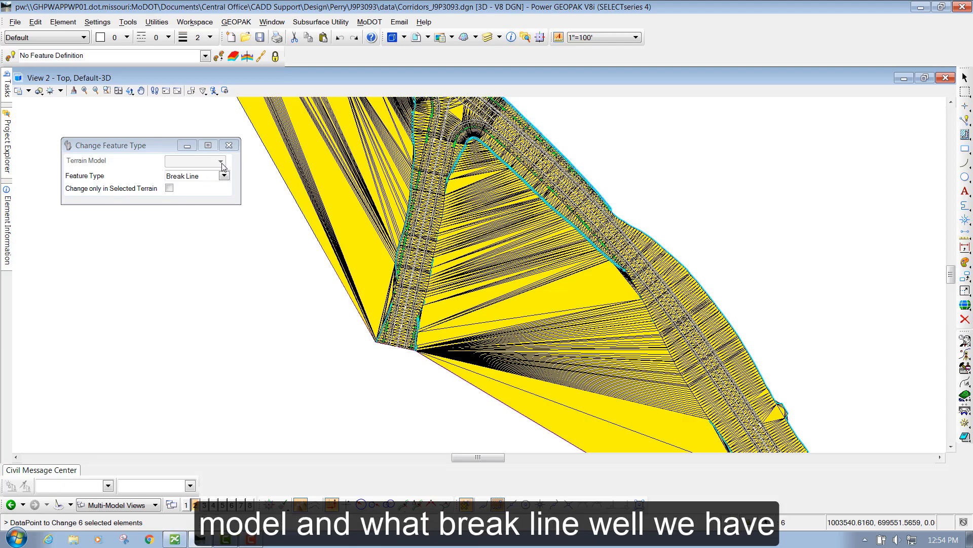
pyautogui.click(224, 176)
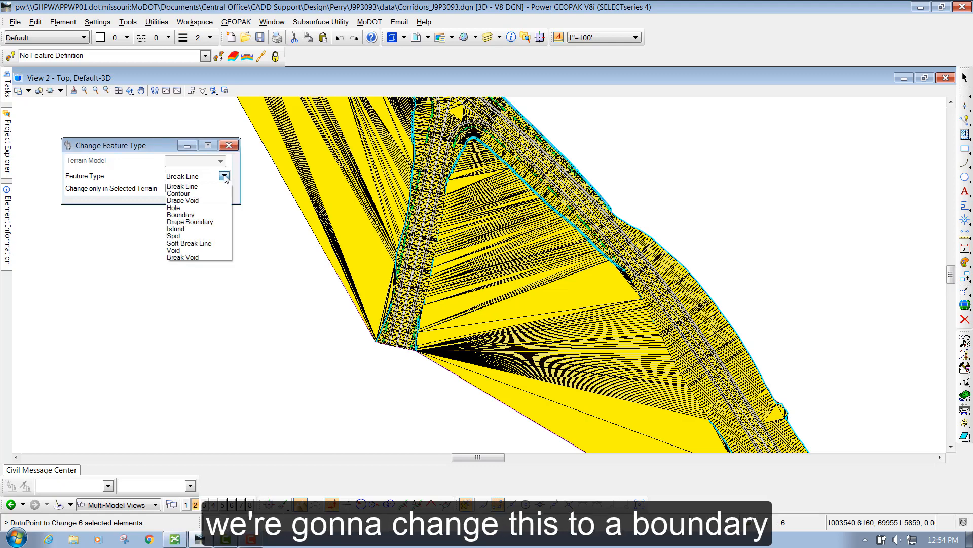
pyautogui.click(191, 216)
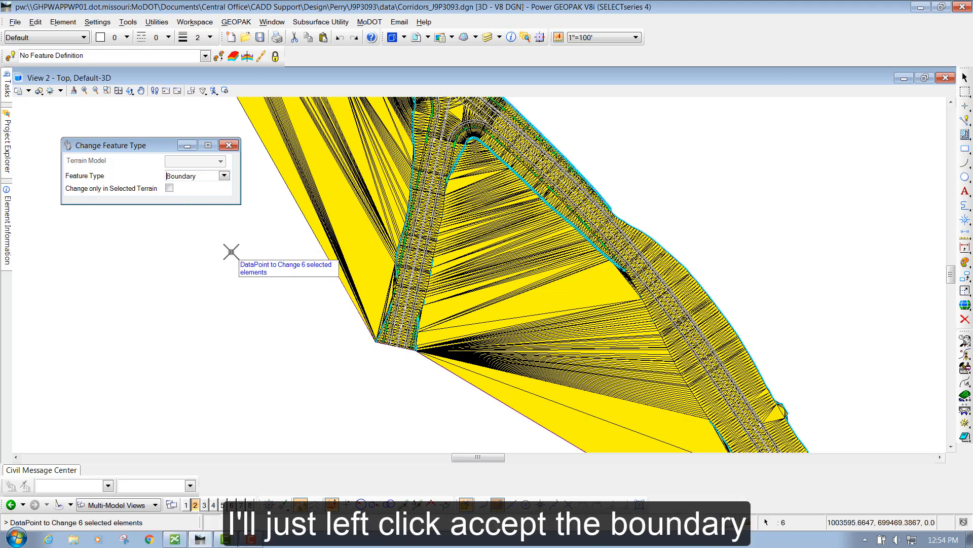
pyautogui.click(231, 251)
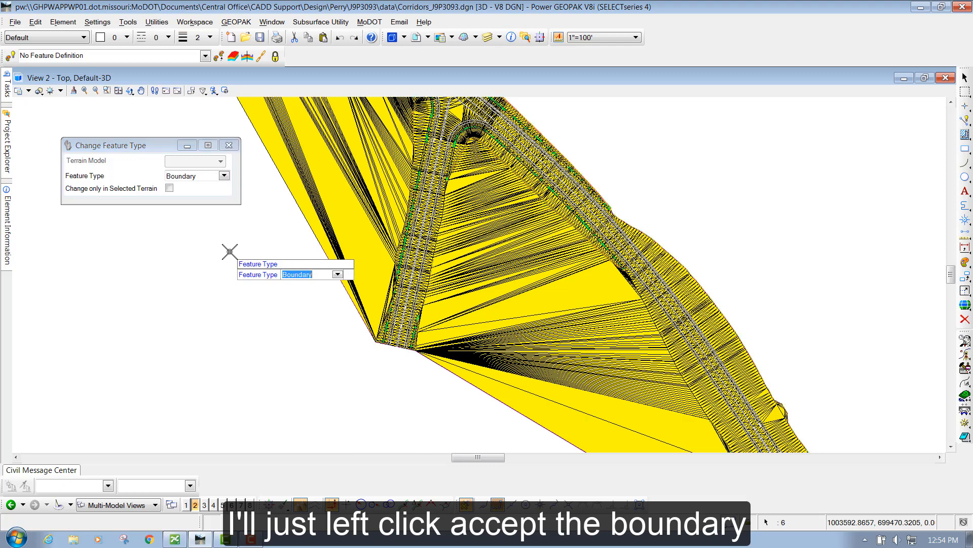
pyautogui.click(230, 251)
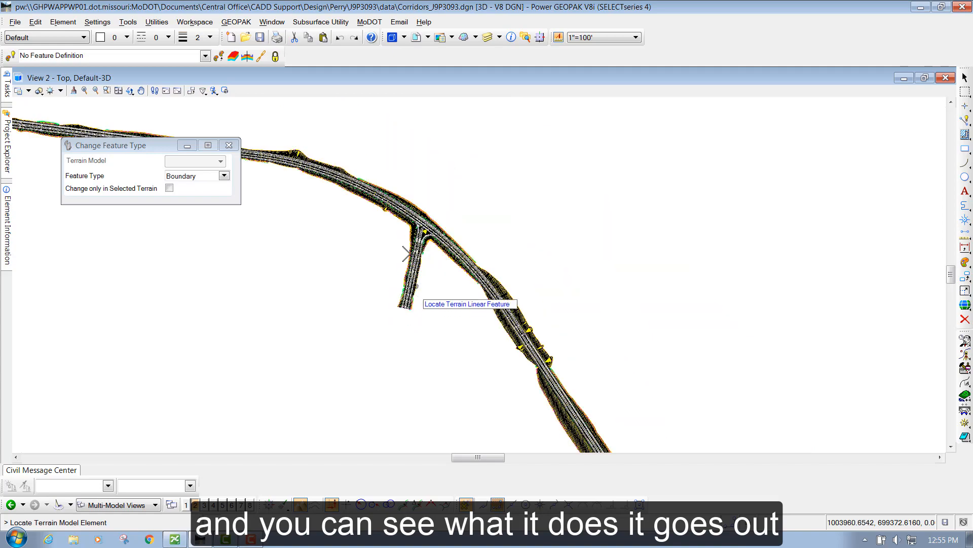
pyautogui.scroll(8, 413, 233)
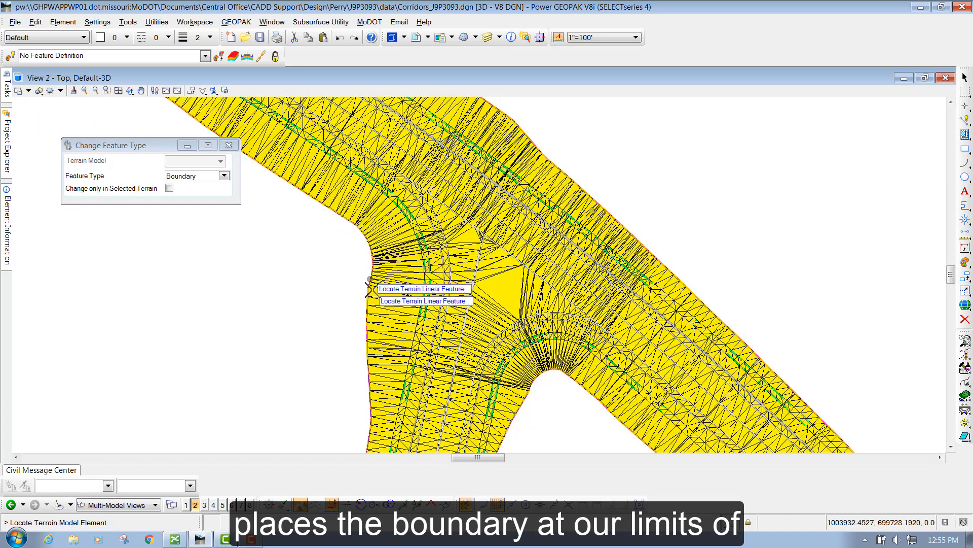
pyautogui.scroll(-5, 443, 162)
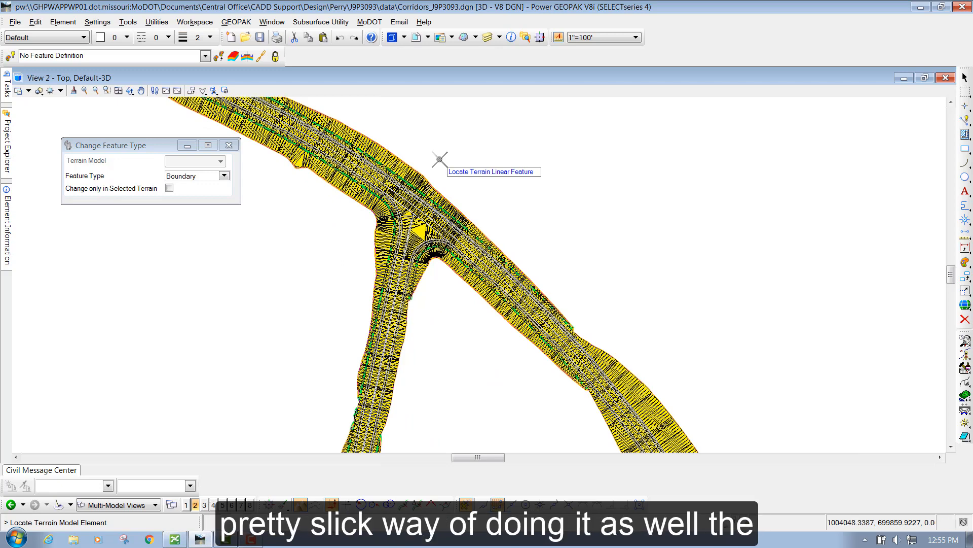
pyautogui.scroll(-2, 495, 193)
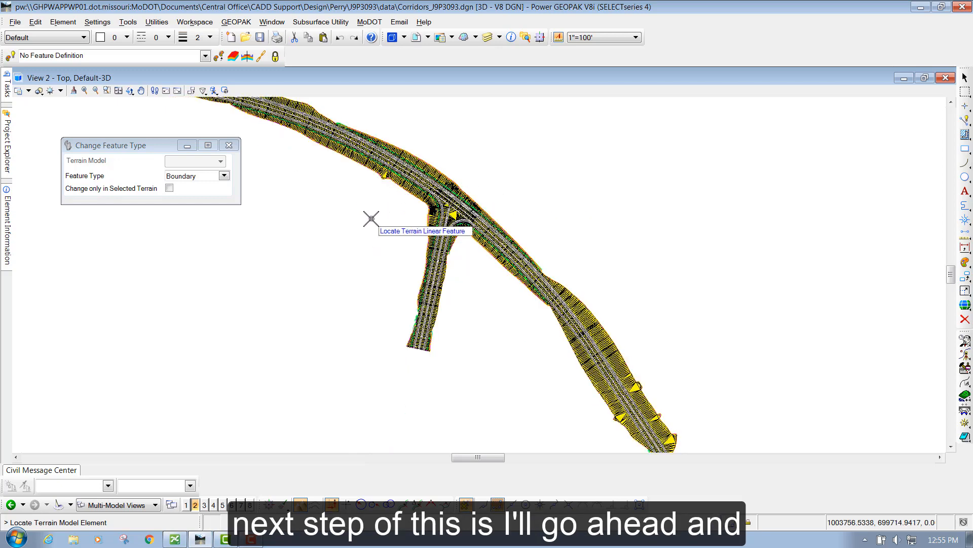
pyautogui.press('F4')
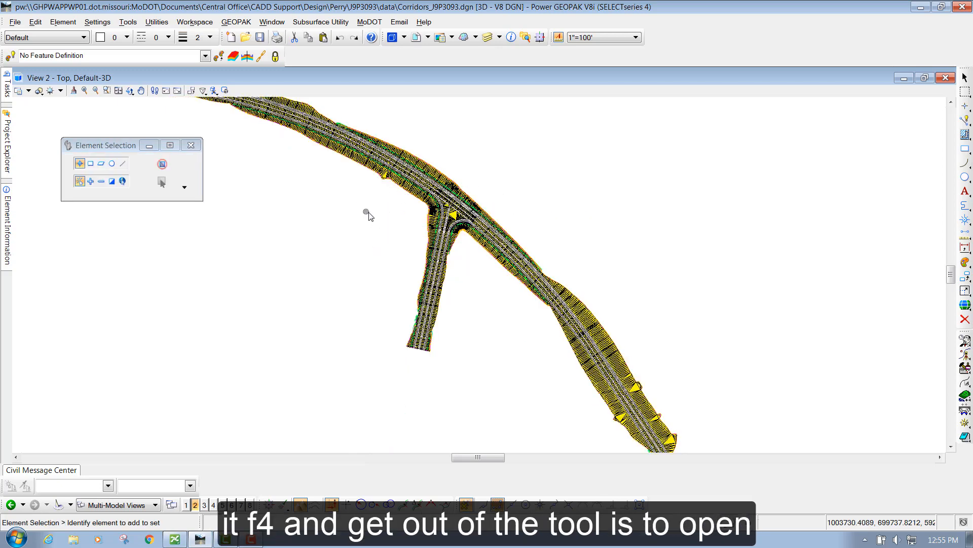
# Open the recent file Terrain_Proposed_J9P3093.dgn and check Corridors_J9P3093.dgn in
pyautogui.scroll(1, 440, 202)
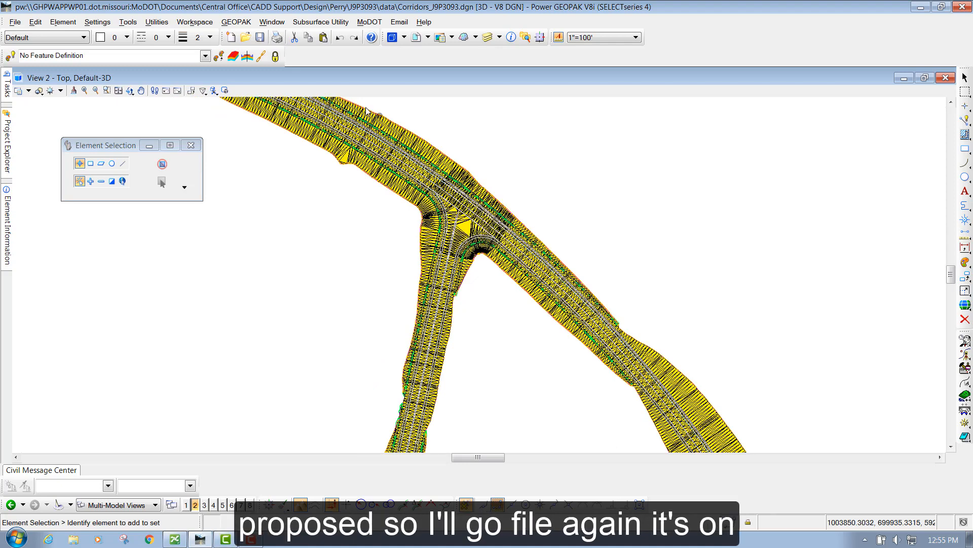
pyautogui.click(15, 22)
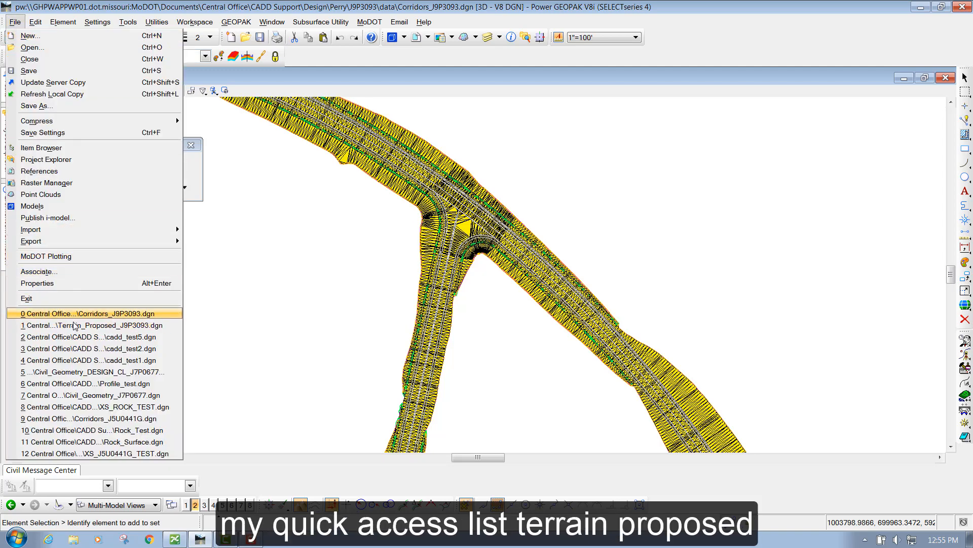
pyautogui.click(153, 327)
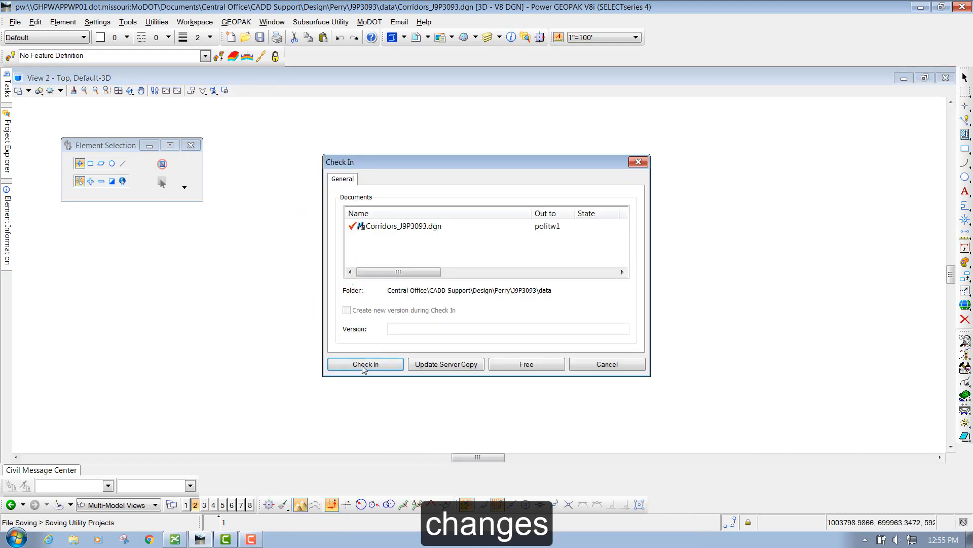
pyautogui.click(361, 365)
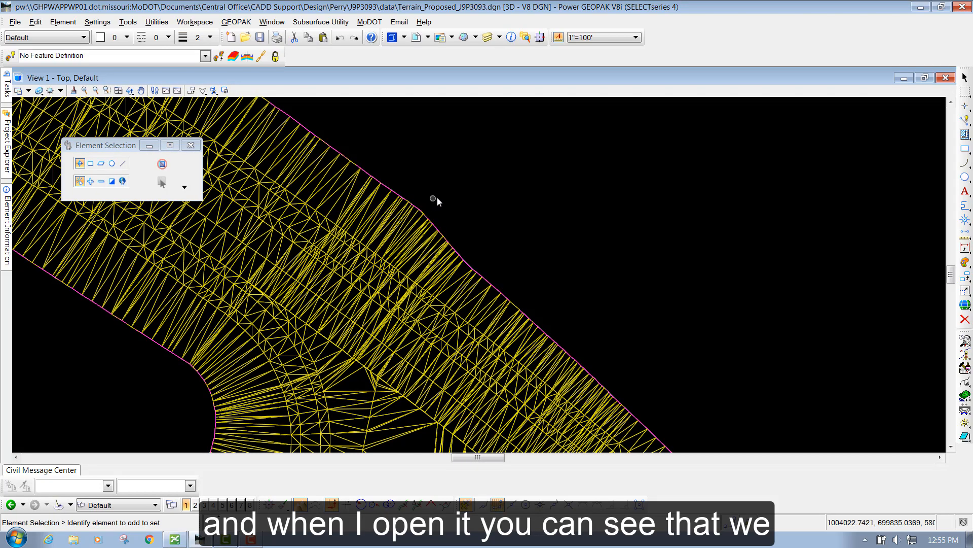
# Delete the leftover terrain model that covers the full length of the corridor and its side road
pyautogui.scroll(-6, 437, 197)
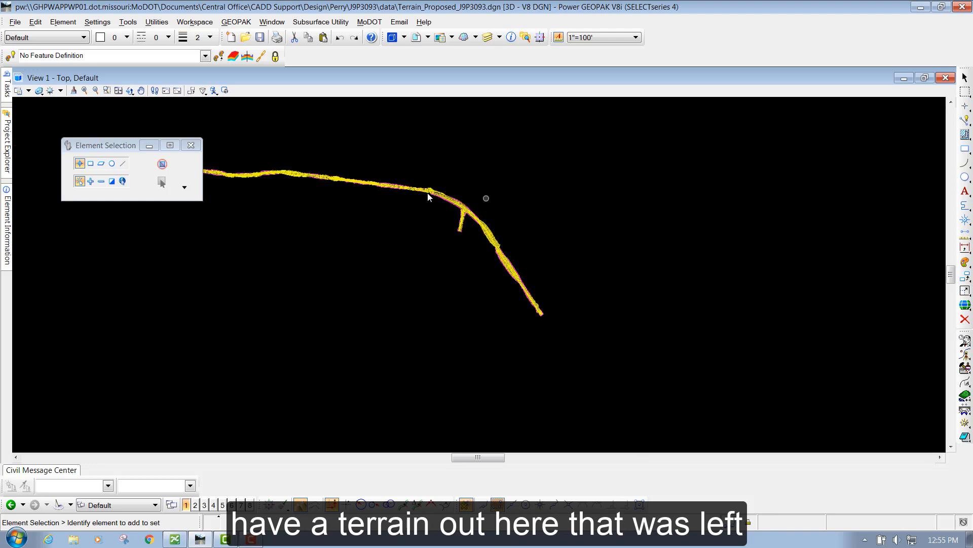
pyautogui.scroll(2, 309, 163)
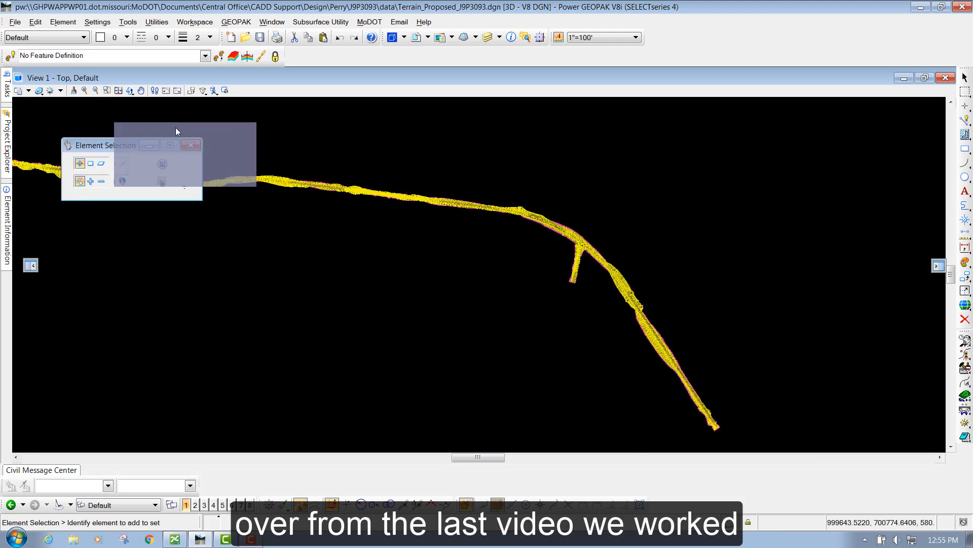
pyautogui.moveTo(176, 131); pyautogui.dragTo(145, 111)
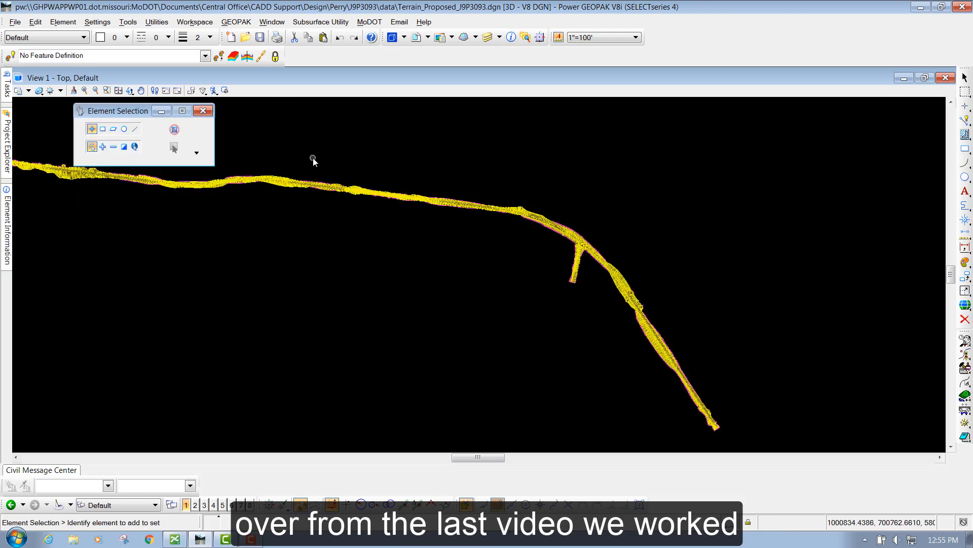
pyautogui.scroll(-2, 319, 158)
pyautogui.scroll(2, 298, 136)
pyautogui.scroll(-2, 461, 163)
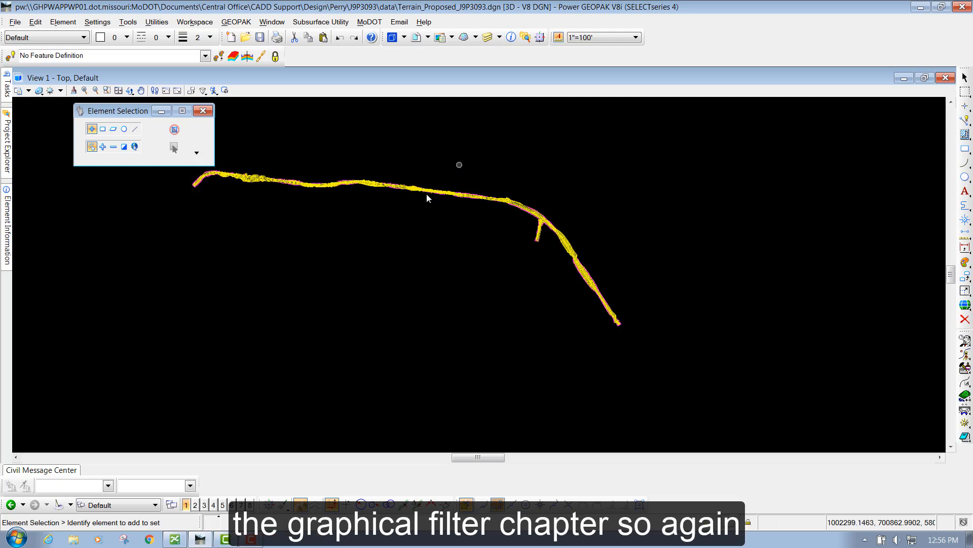
pyautogui.moveTo(138, 111); pyautogui.dragTo(92, 108)
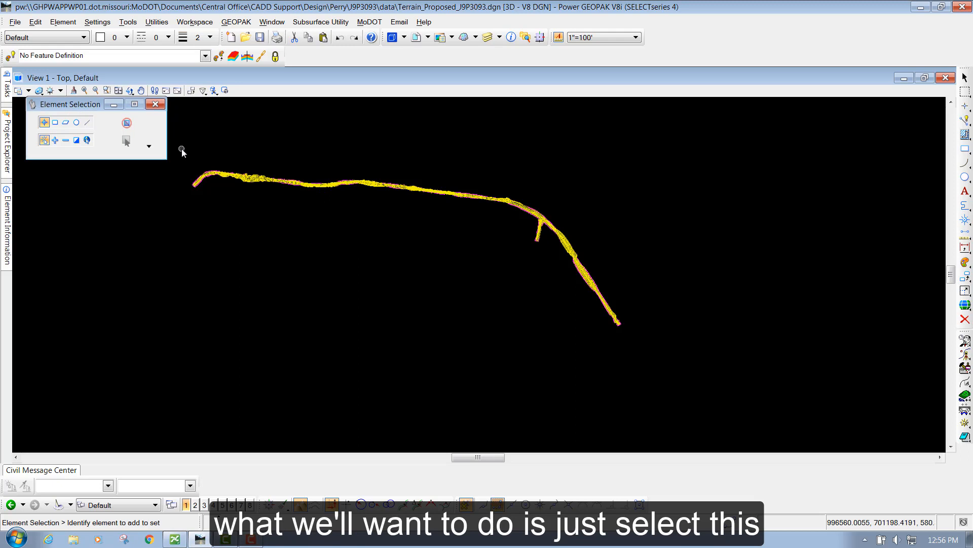
pyautogui.moveTo(179, 147); pyautogui.dragTo(676, 353)
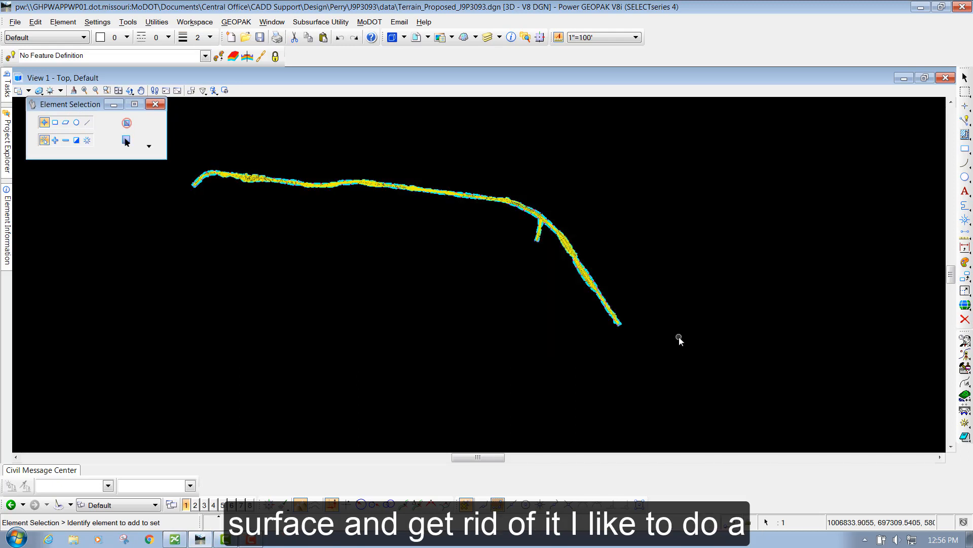
pyautogui.click(965, 320)
pyautogui.click(649, 230)
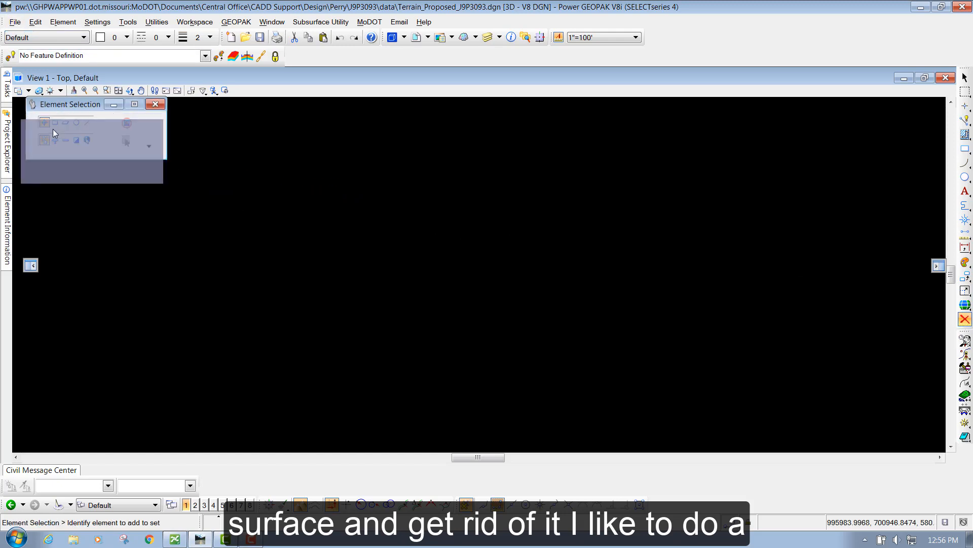
# Compress the design file to purge the deleted terrain and its history
pyautogui.click(16, 22)
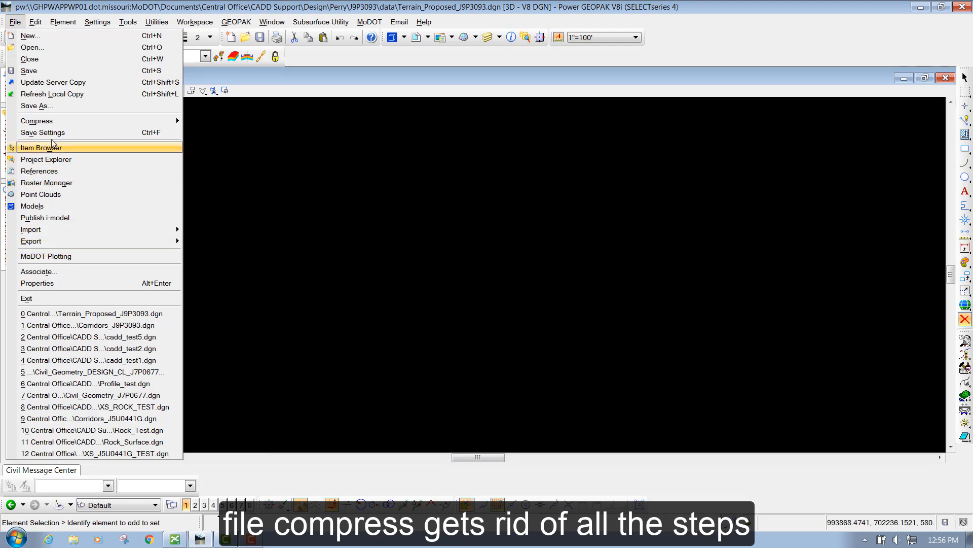
pyautogui.moveTo(63, 122)
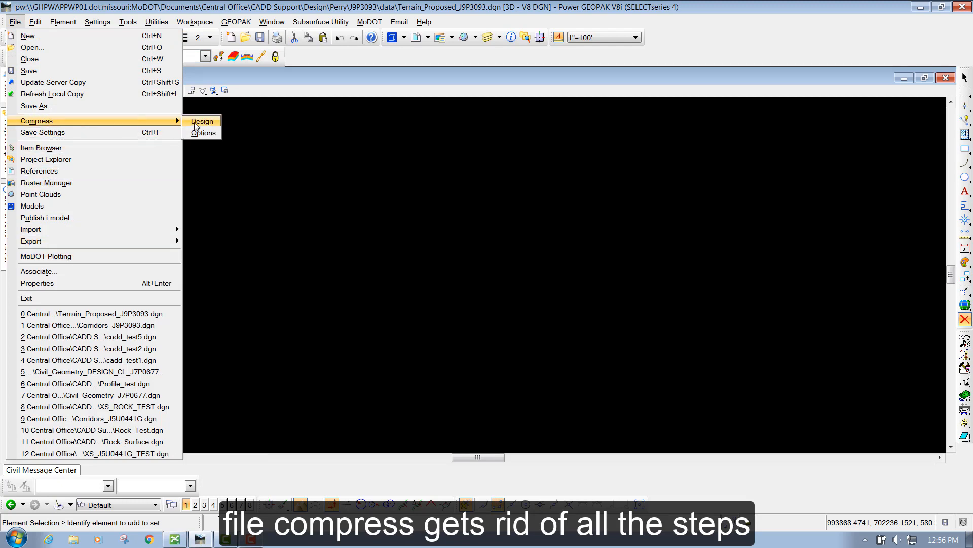
pyautogui.click(198, 123)
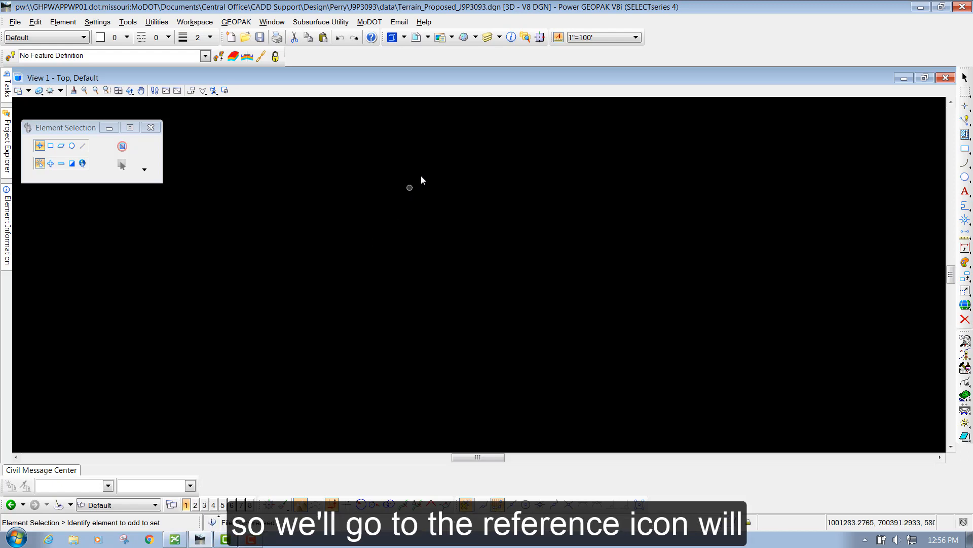
# Choose Corridors_J9P3093.dgn from the data folder as the reference to attach, with the Interactive attachment method
pyautogui.click(415, 39)
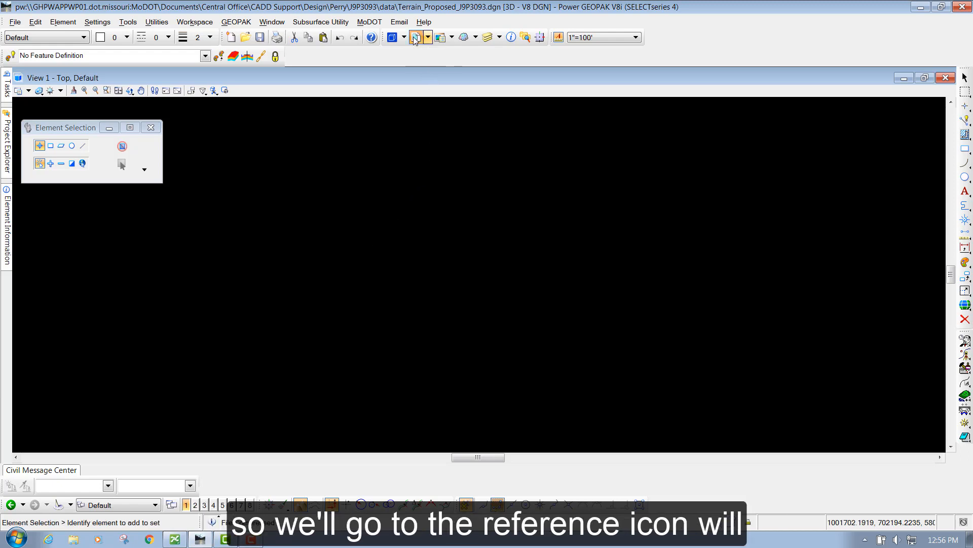
pyautogui.click(259, 142)
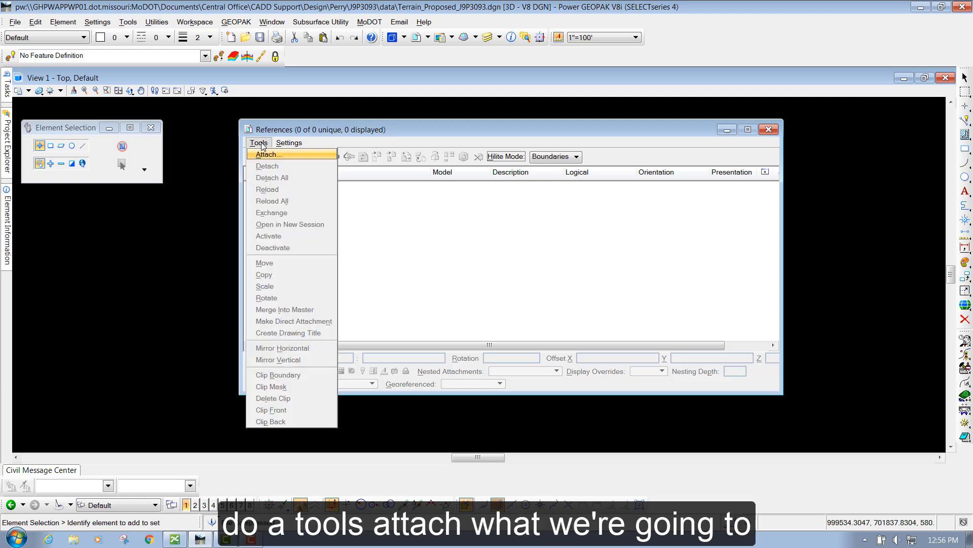
pyautogui.click(264, 155)
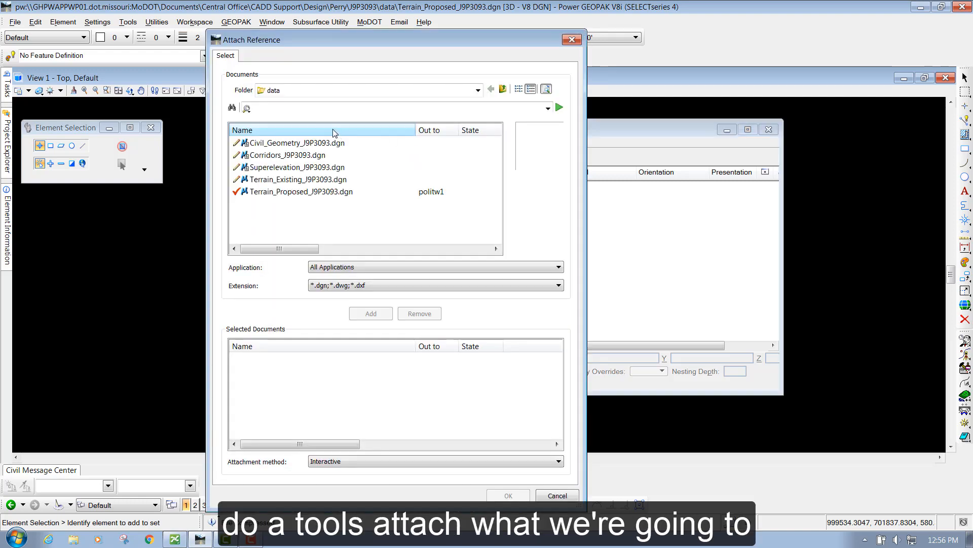
pyautogui.click(282, 155)
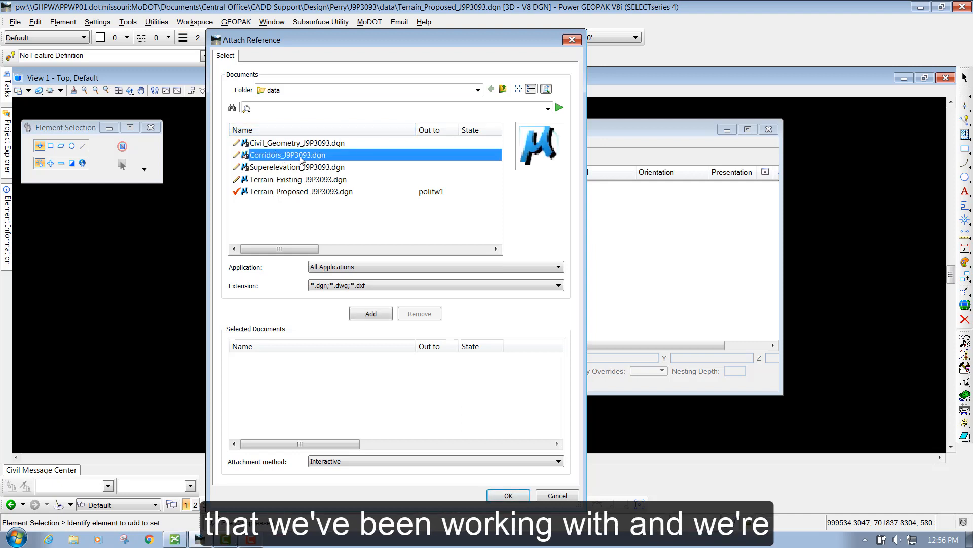
pyautogui.click(370, 312)
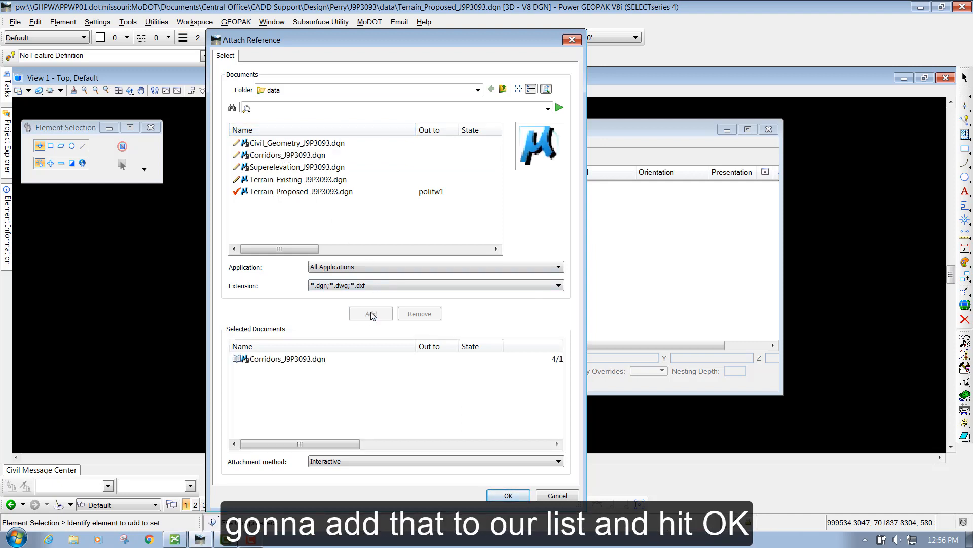
pyautogui.click(508, 496)
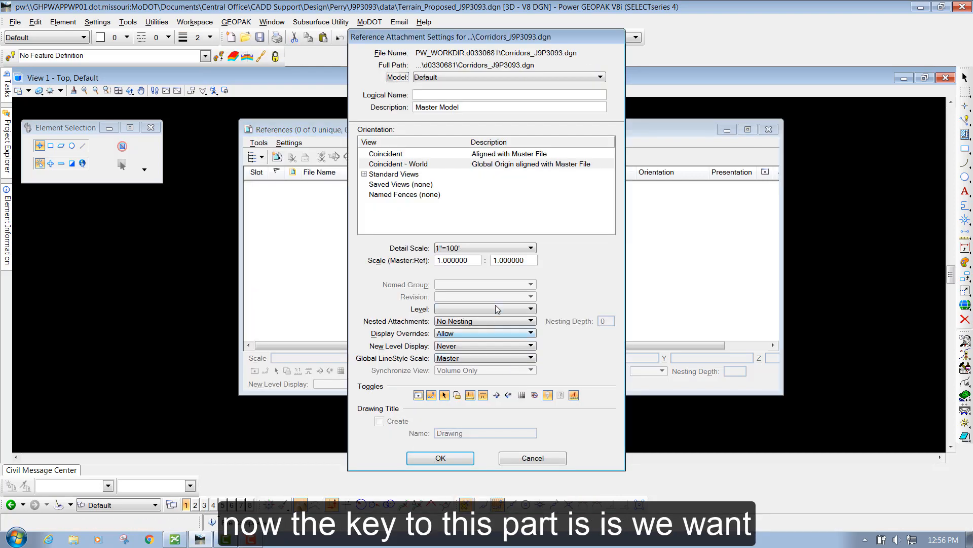
# Set the reference's model to Default-3D and complete the attachment
pyautogui.moveTo(471, 43); pyautogui.dragTo(439, 18)
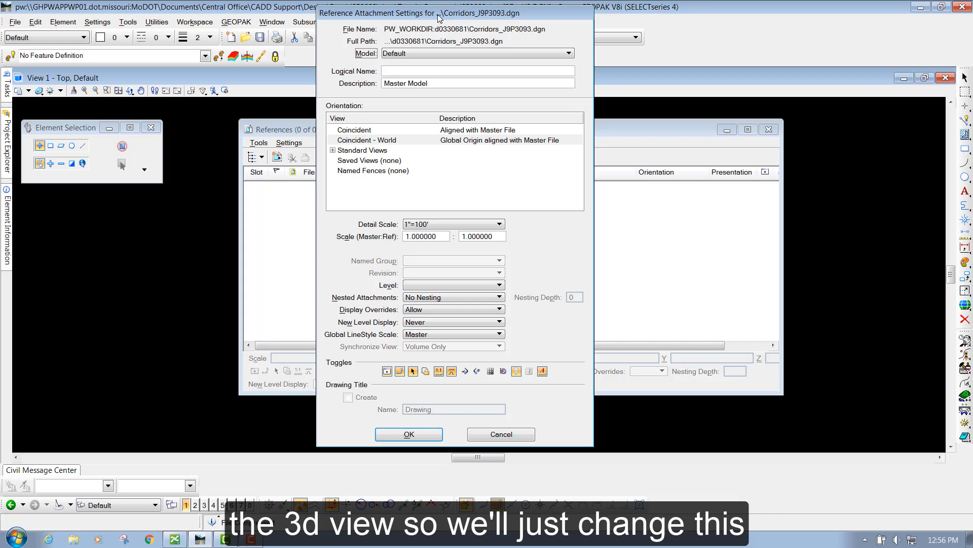
pyautogui.click(563, 55)
pyautogui.click(563, 58)
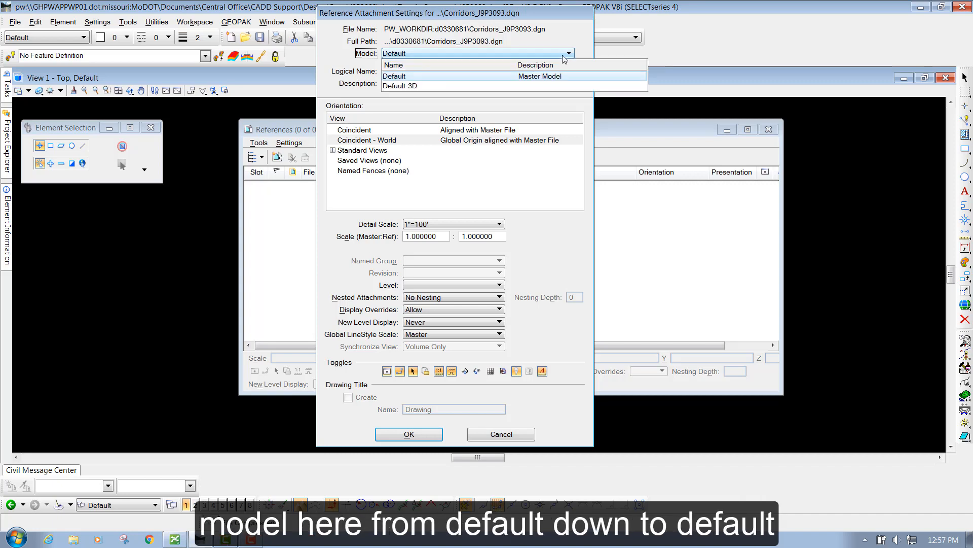
pyautogui.click(422, 86)
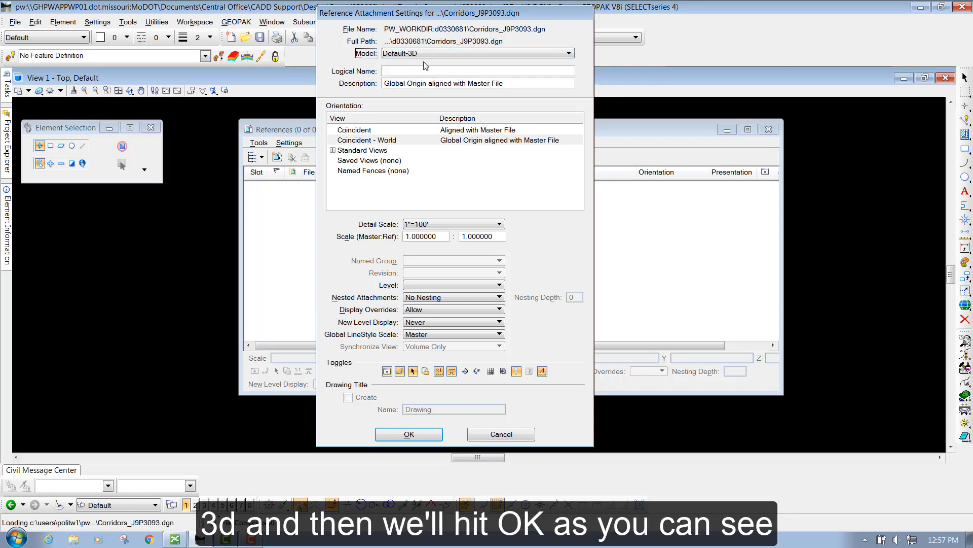
pyautogui.click(419, 436)
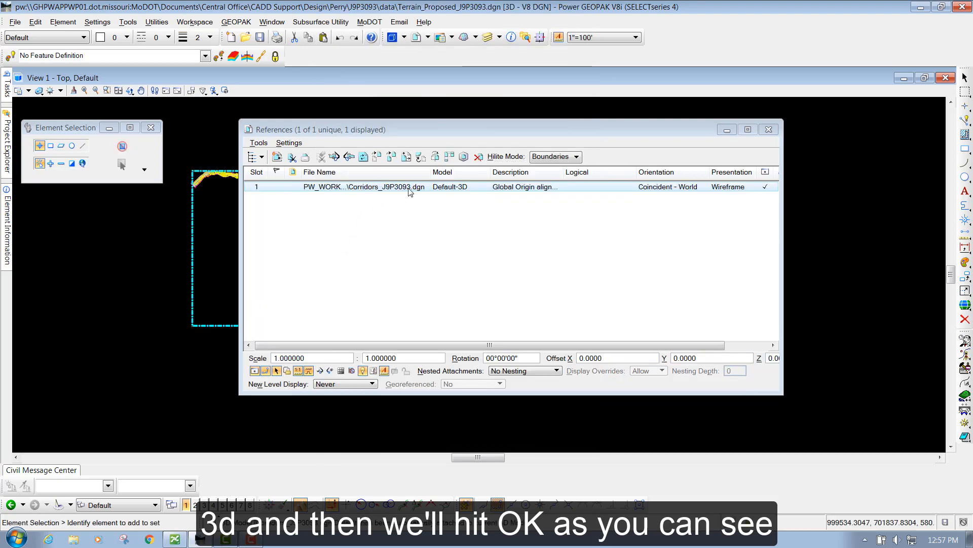
# Turn off the display of the Corridors_J9P3093.dgn reference that uses the 2D Default model
pyautogui.moveTo(422, 132); pyautogui.dragTo(411, 223)
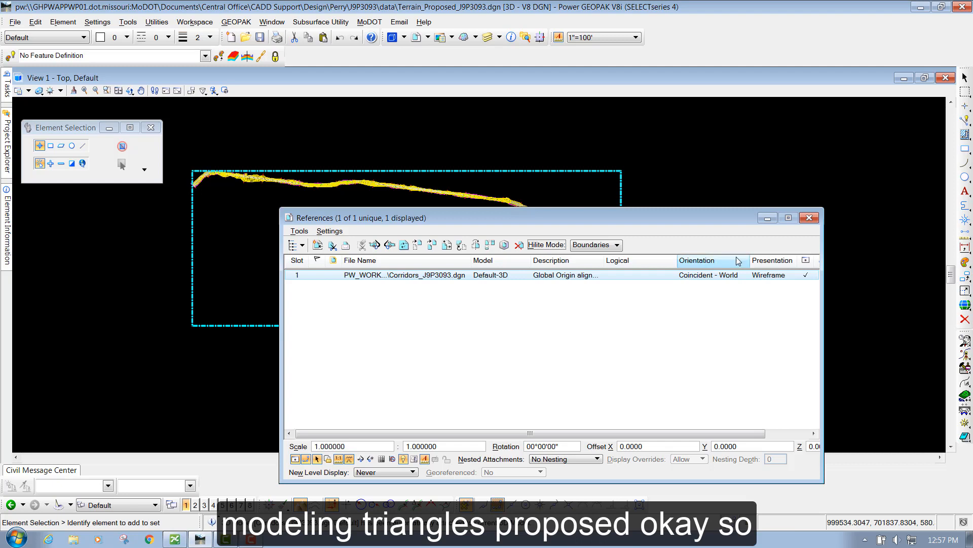
pyautogui.click(810, 218)
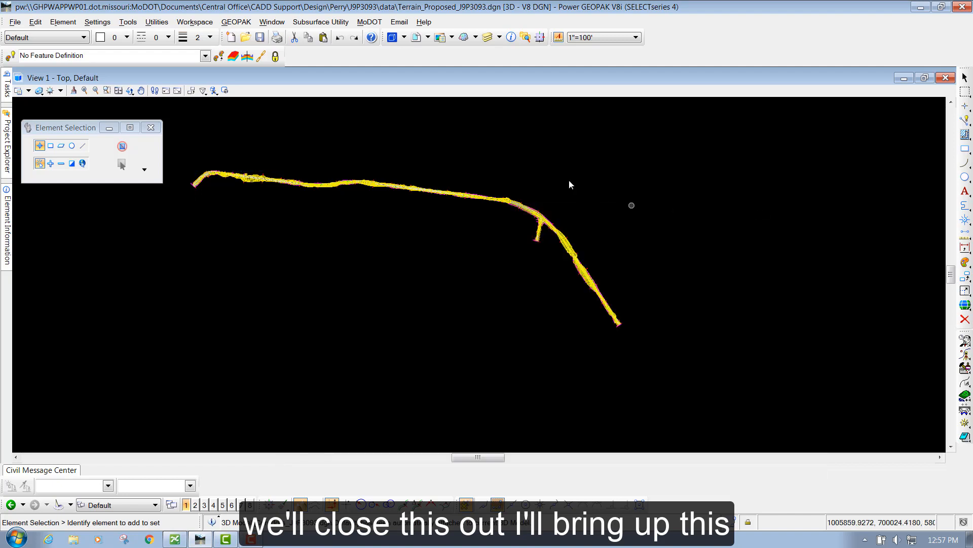
pyautogui.click(487, 37)
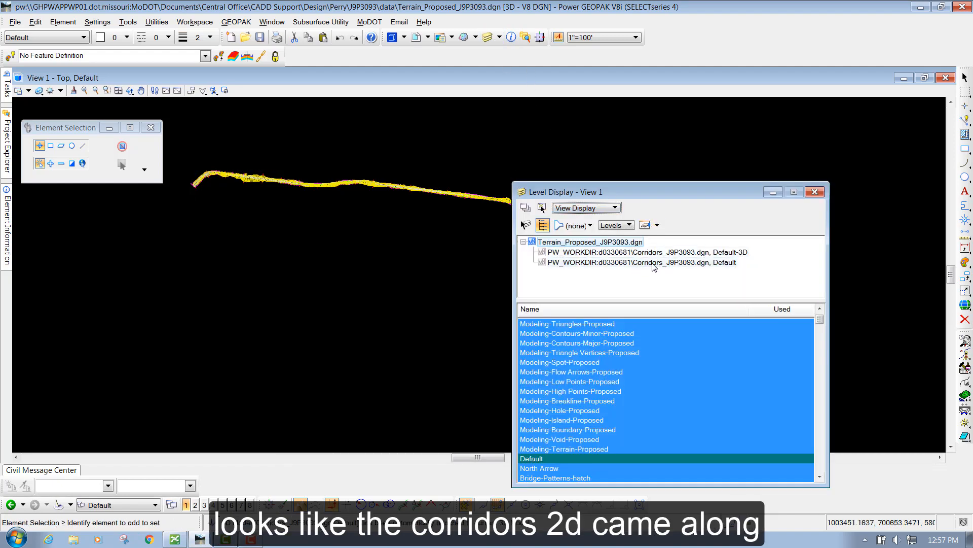
pyautogui.click(416, 37)
pyautogui.click(419, 285)
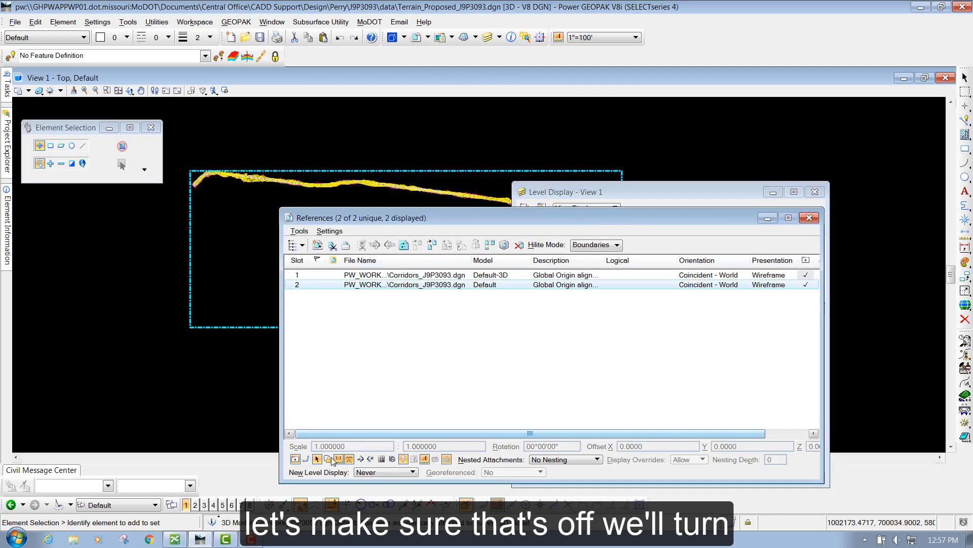
pyautogui.click(296, 459)
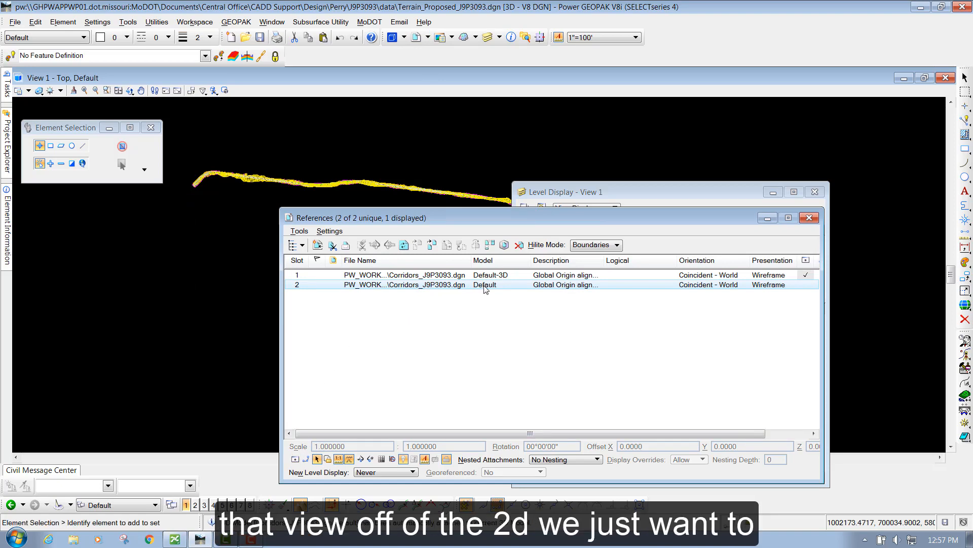
pyautogui.click(809, 218)
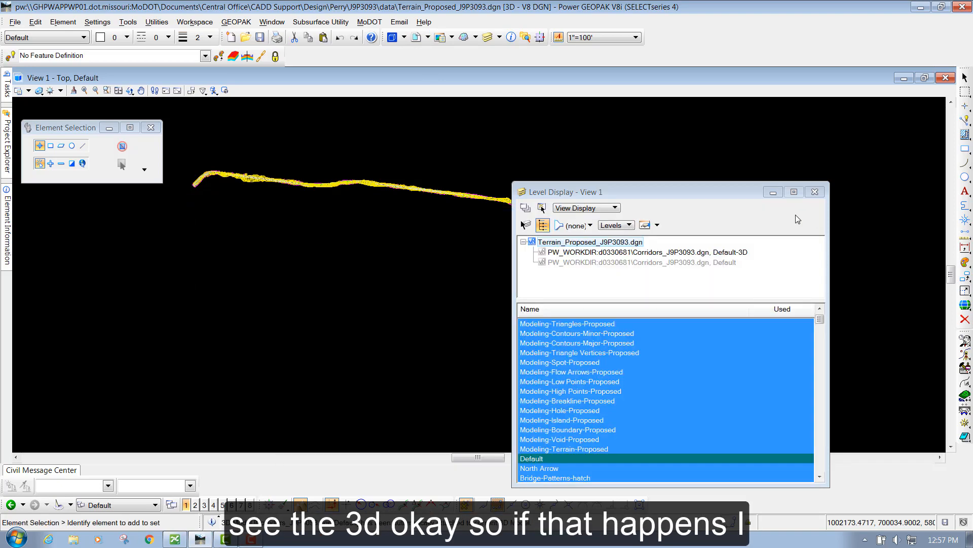
# Show the Default-3D corridor reference's levels in Level Display, filter them to _Used Levels and sort them by name
pyautogui.moveTo(652, 191); pyautogui.dragTo(696, 129)
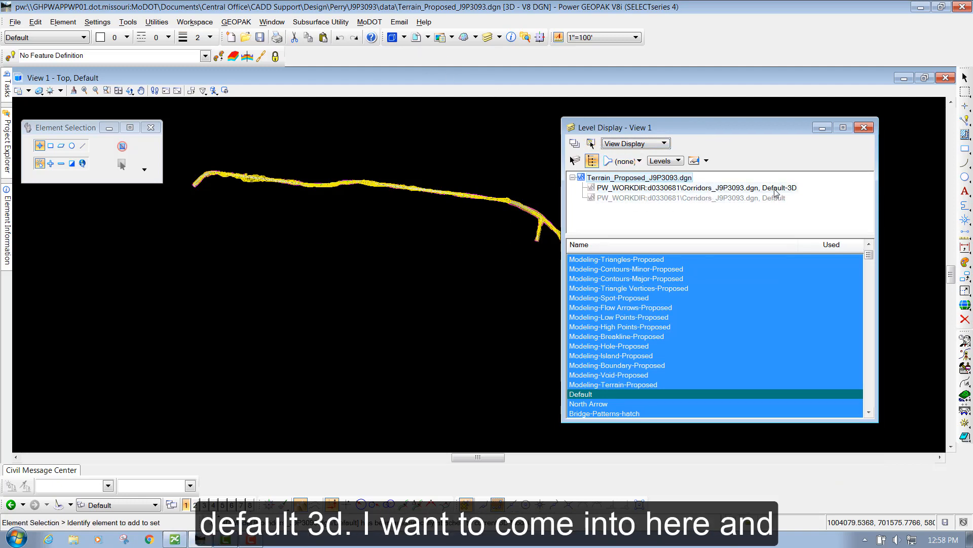
pyautogui.click(666, 190)
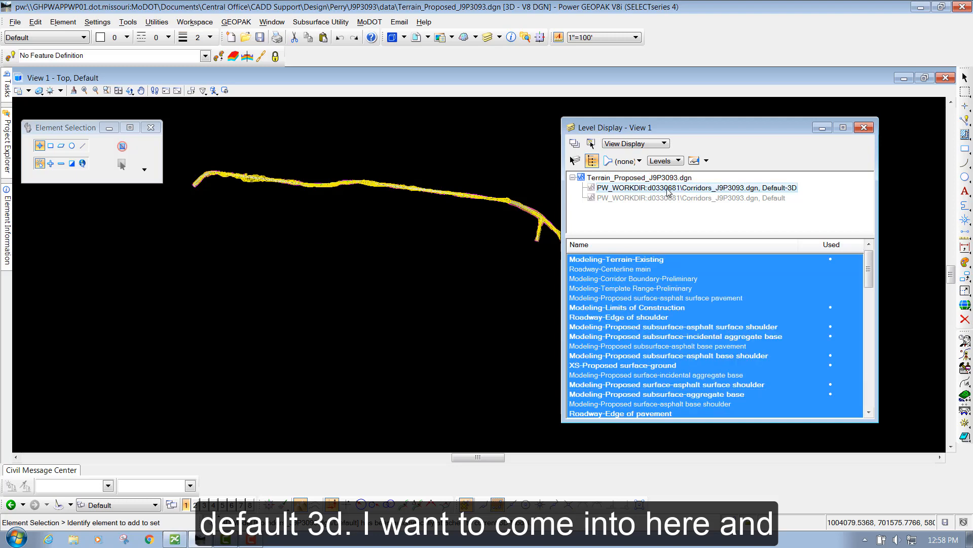
pyautogui.moveTo(680, 131); pyautogui.dragTo(661, 122)
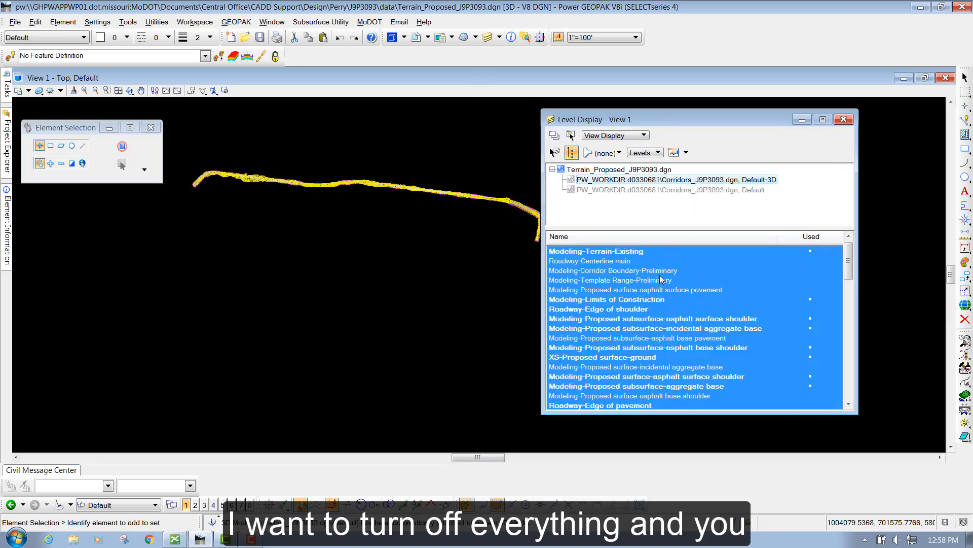
pyautogui.click(618, 153)
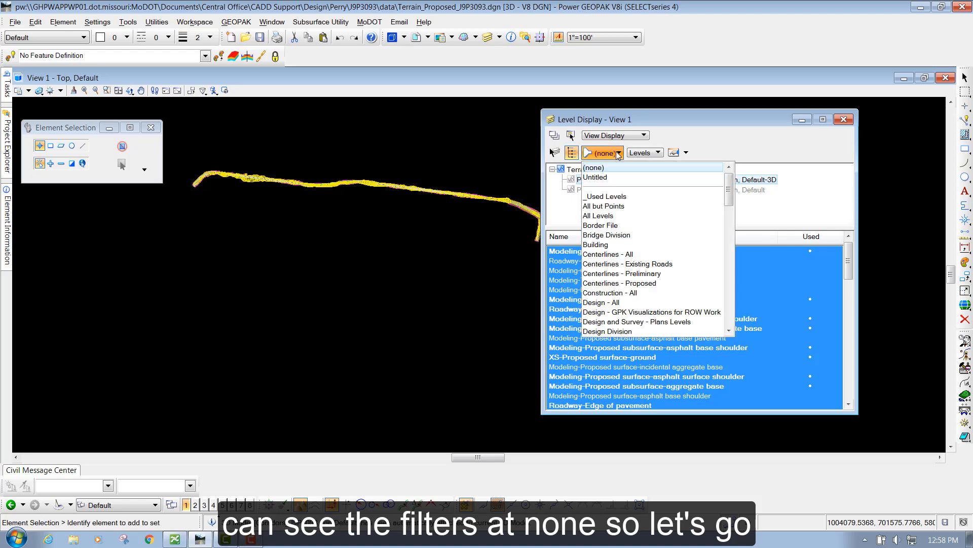
pyautogui.click(610, 198)
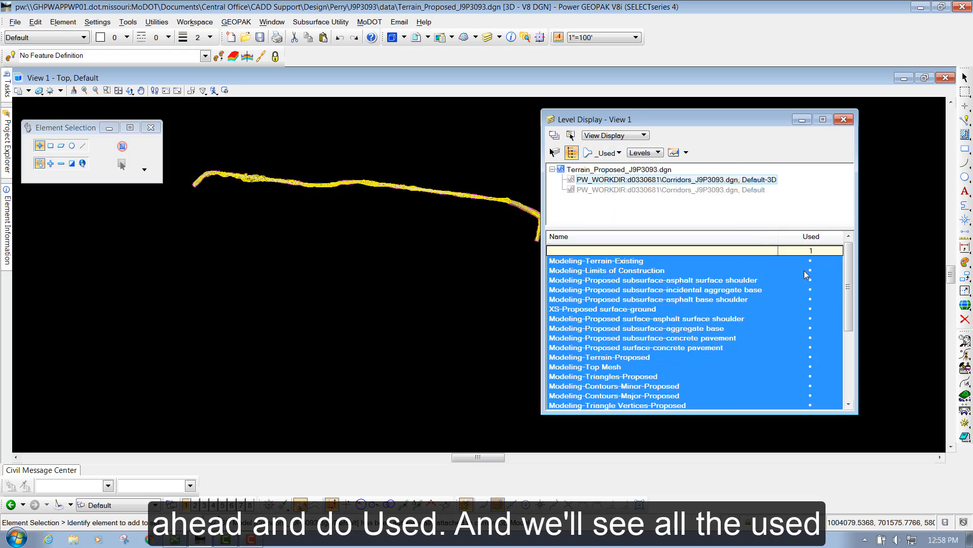
pyautogui.scroll(-4, 804, 269)
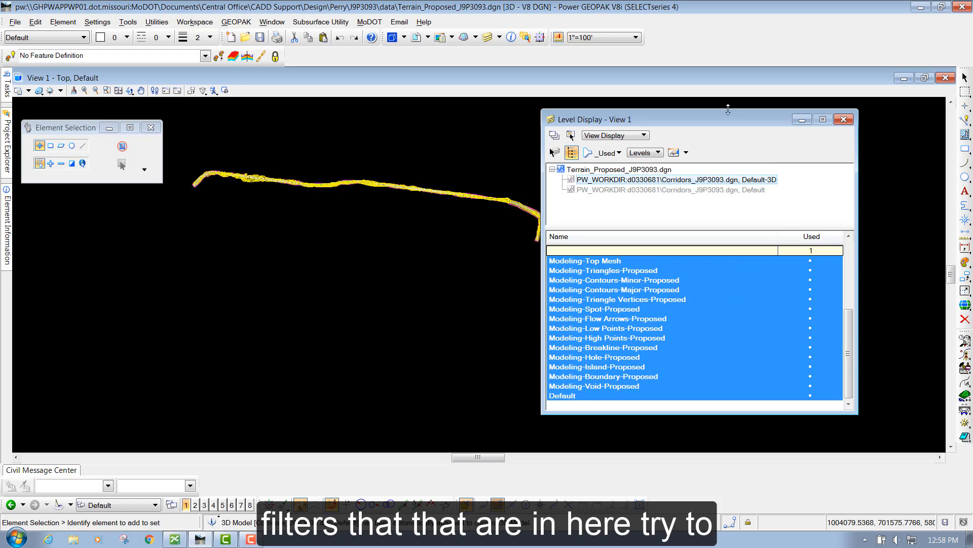
pyautogui.moveTo(729, 109); pyautogui.dragTo(728, 23)
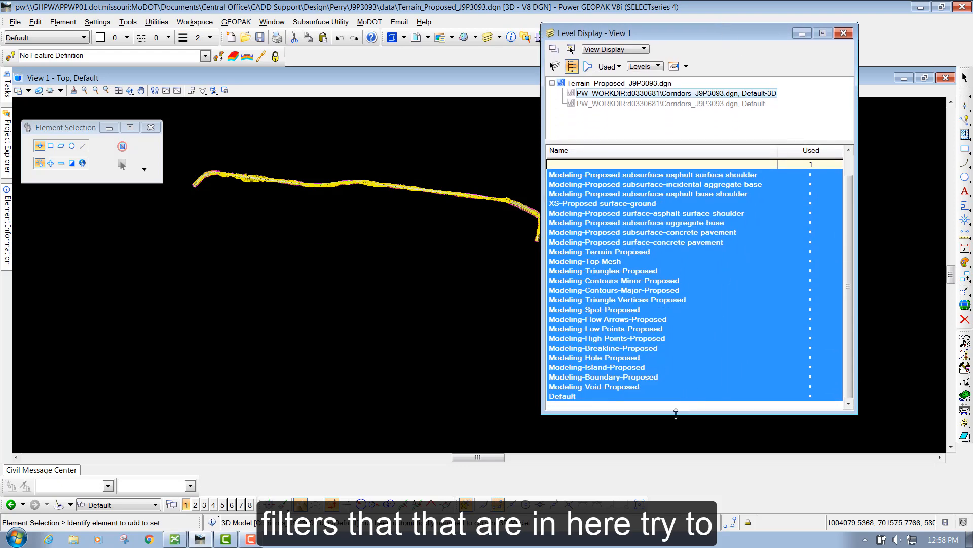
pyautogui.moveTo(676, 413); pyautogui.dragTo(676, 435)
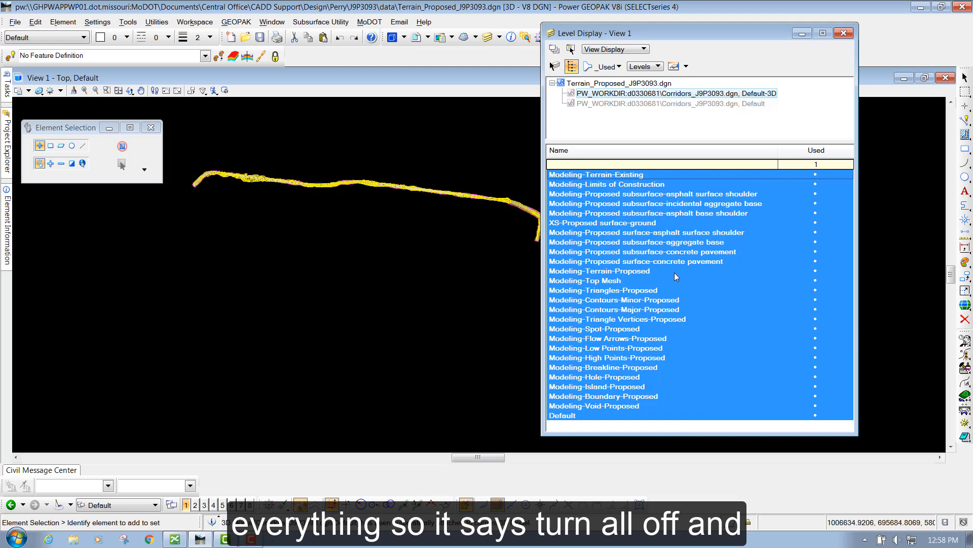
pyautogui.click(611, 151)
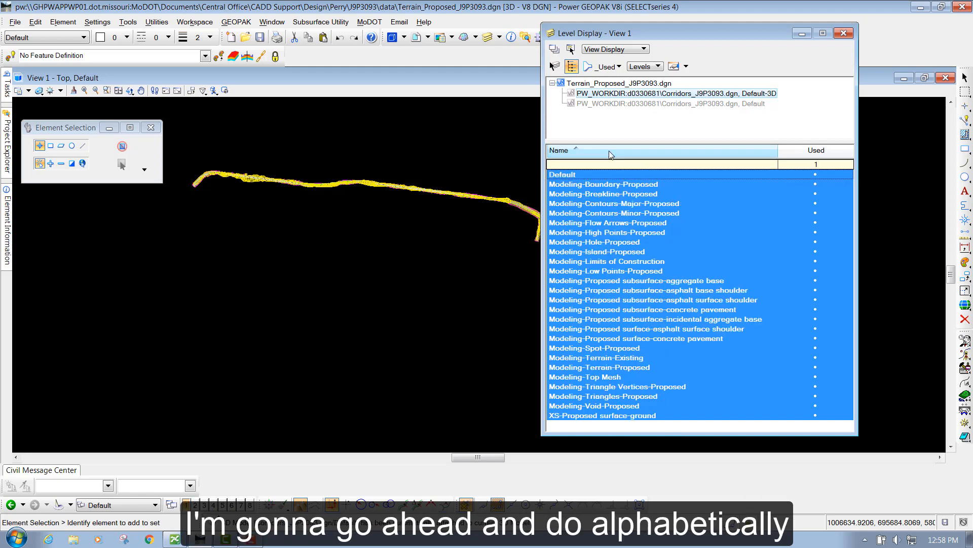
# Turn off all levels of the Default-3D corridor reference except Modeling-Terrain-Proposed and Modeling-Triangles-Proposed, and close Level Display
pyautogui.rightClick(709, 252)
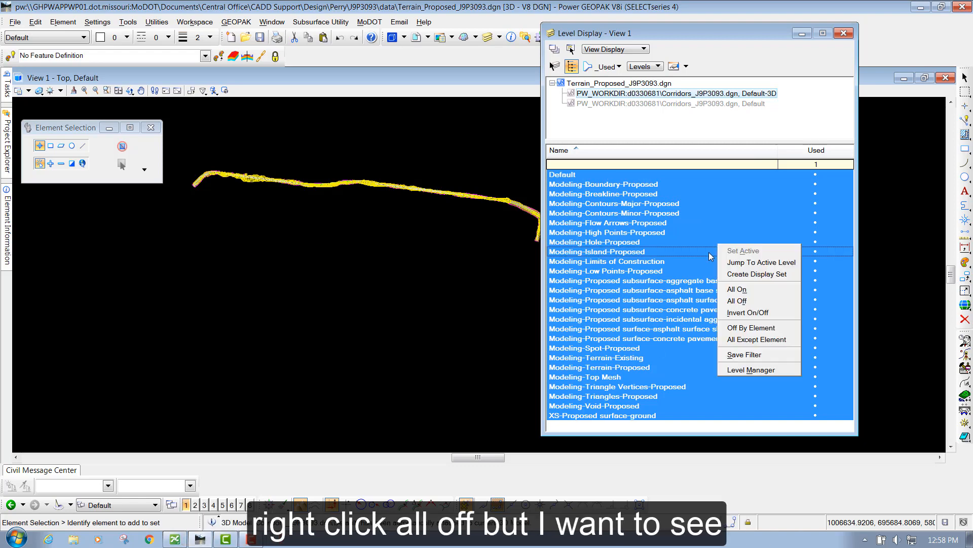
pyautogui.click(735, 301)
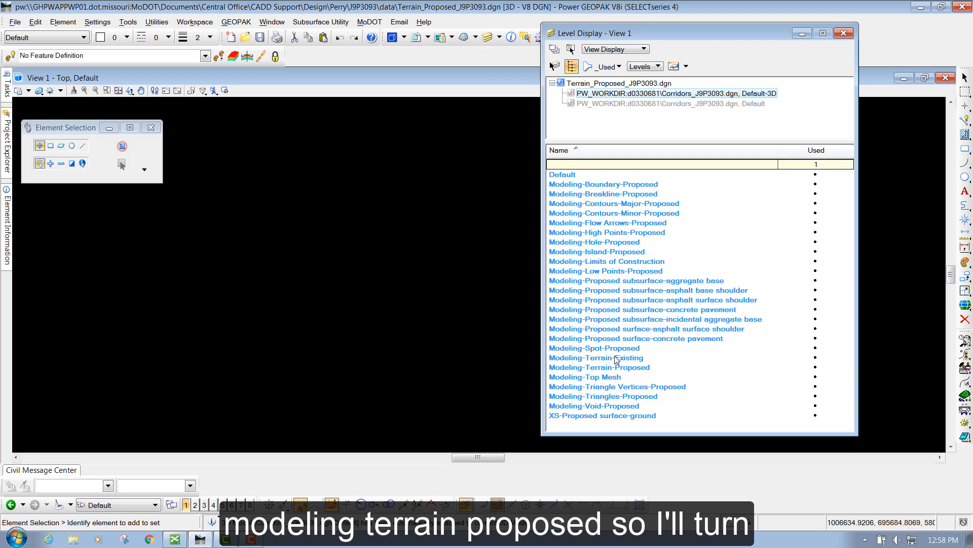
pyautogui.click(602, 368)
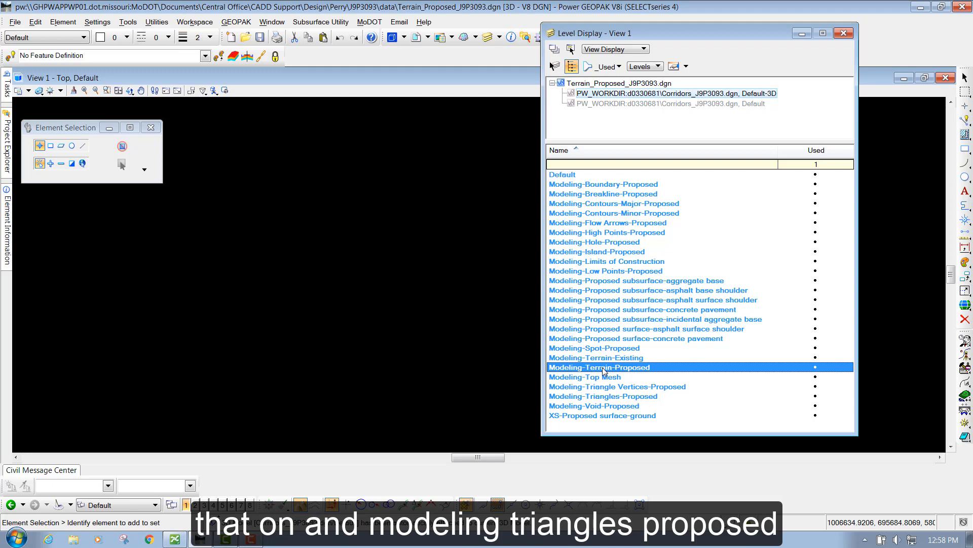
pyautogui.click(594, 396)
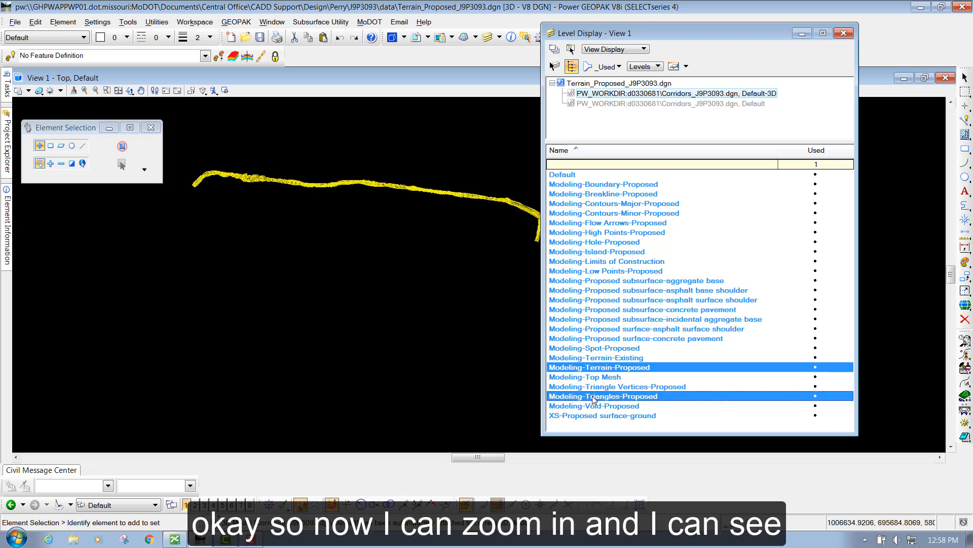
pyautogui.scroll(-3, 404, 190)
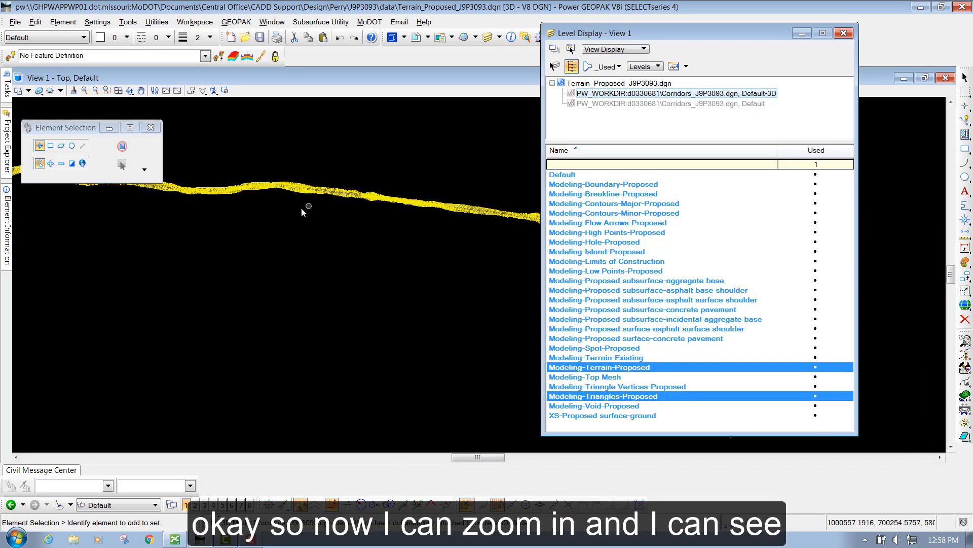
pyautogui.scroll(6, 476, 229)
pyautogui.scroll(-3, 421, 211)
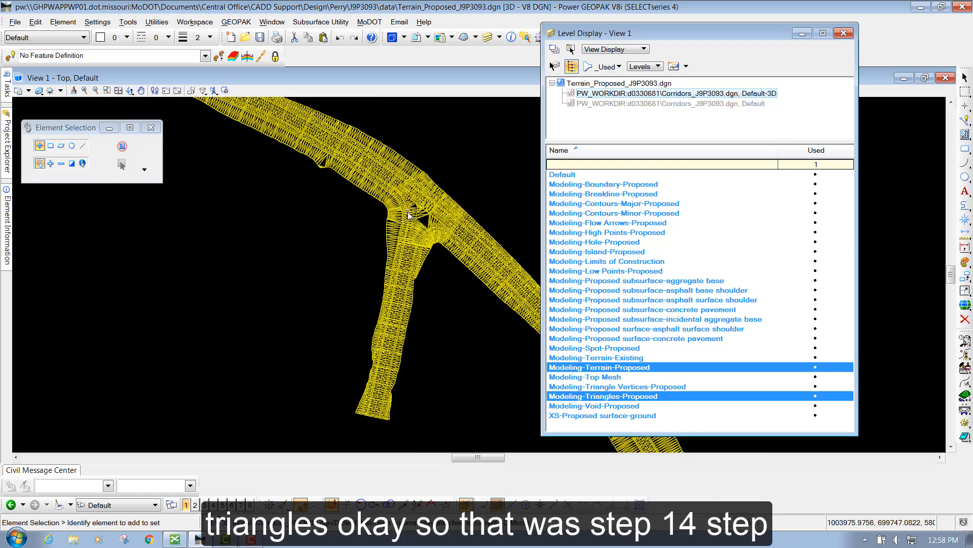
pyautogui.scroll(3, 420, 211)
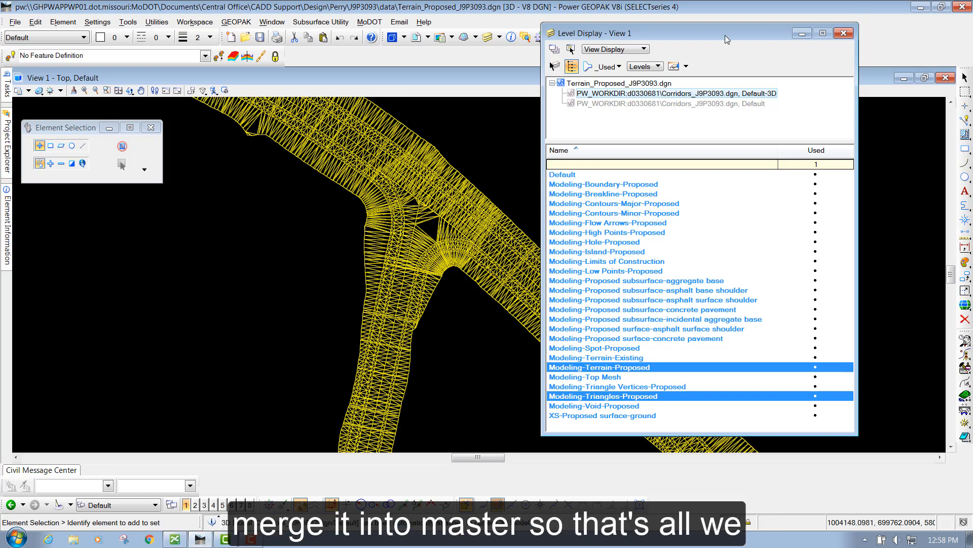
pyautogui.moveTo(725, 35); pyautogui.dragTo(729, 64)
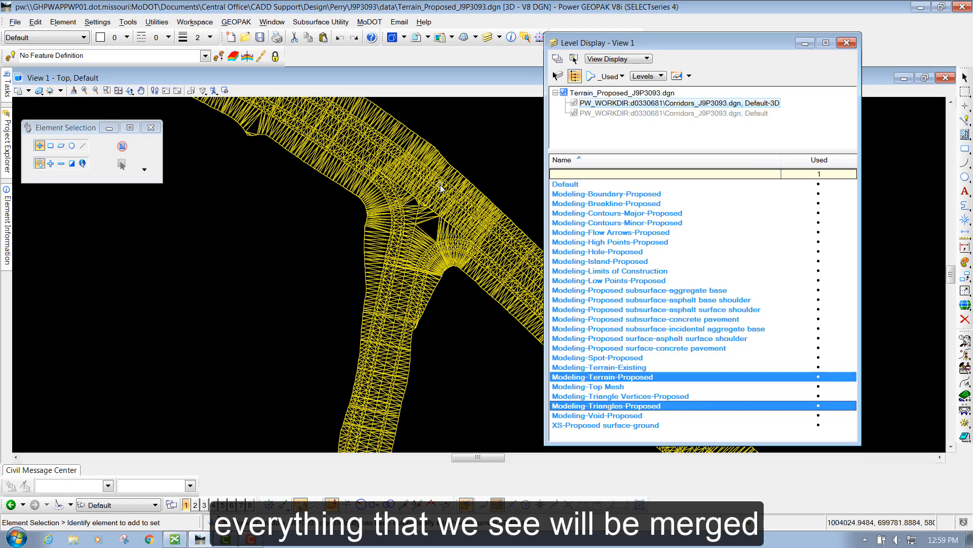
pyautogui.click(846, 43)
pyautogui.scroll(-4, 534, 185)
pyautogui.scroll(2, 527, 179)
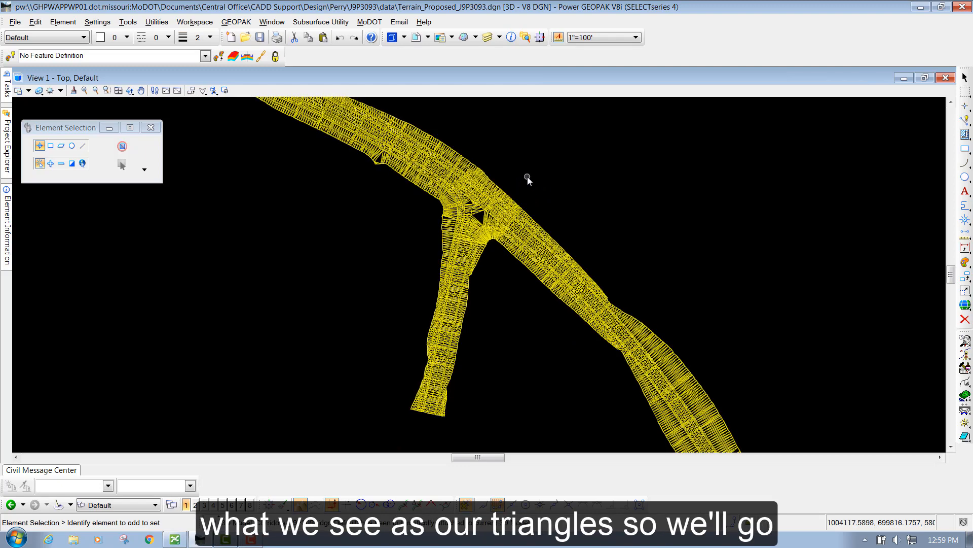
# Merge the Default-3D corridor reference into the master file using View 1, leaving Allow Optimized Clipping off, and accept the alert
pyautogui.click(415, 38)
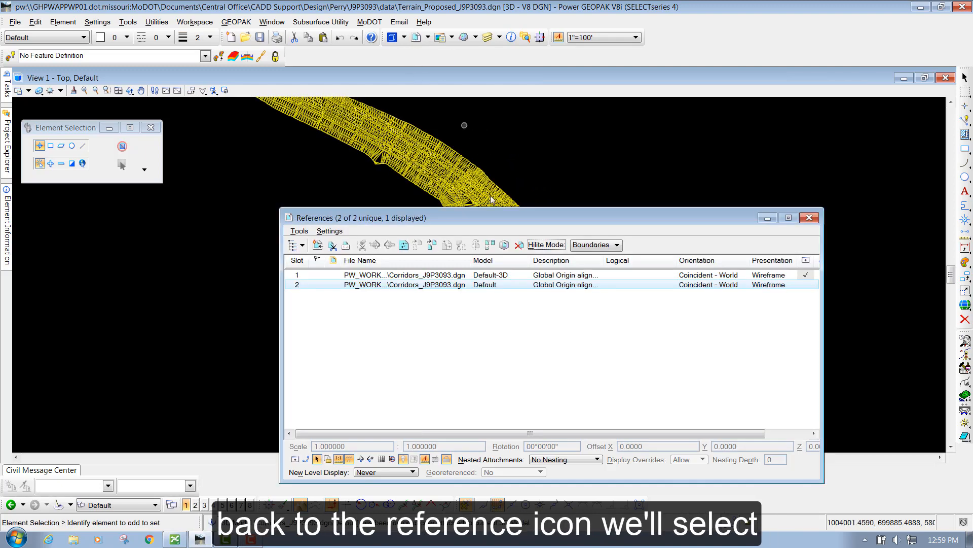
pyautogui.moveTo(455, 214); pyautogui.dragTo(446, 194)
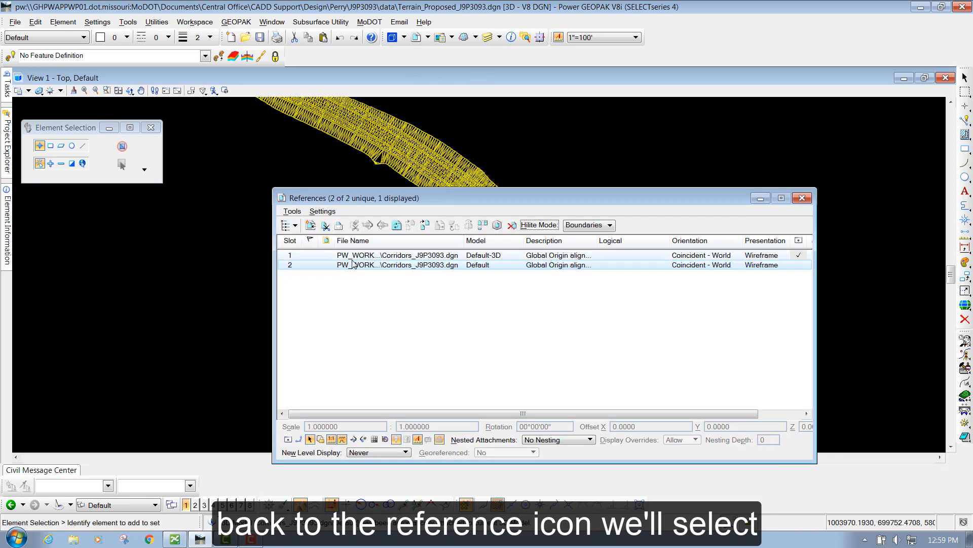
pyautogui.click(430, 256)
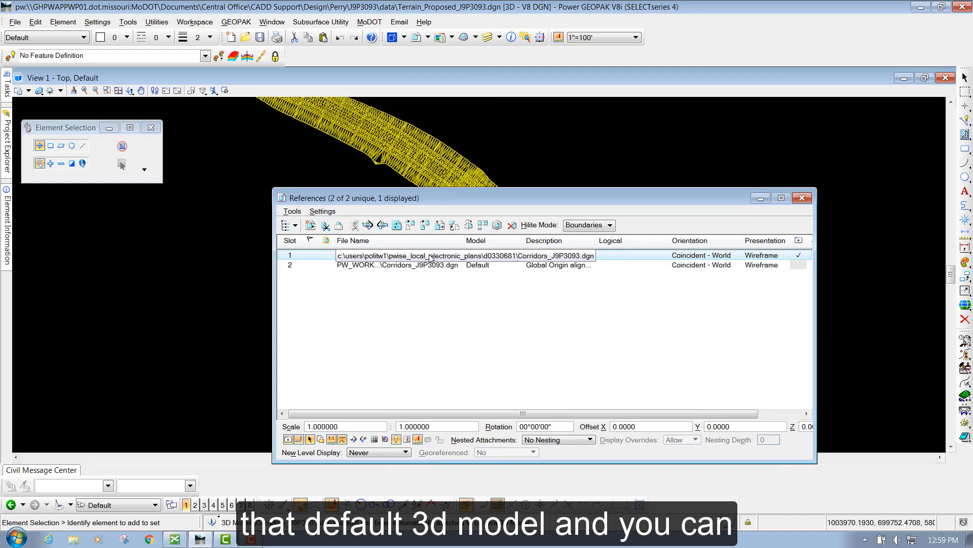
pyautogui.rightClick(371, 258)
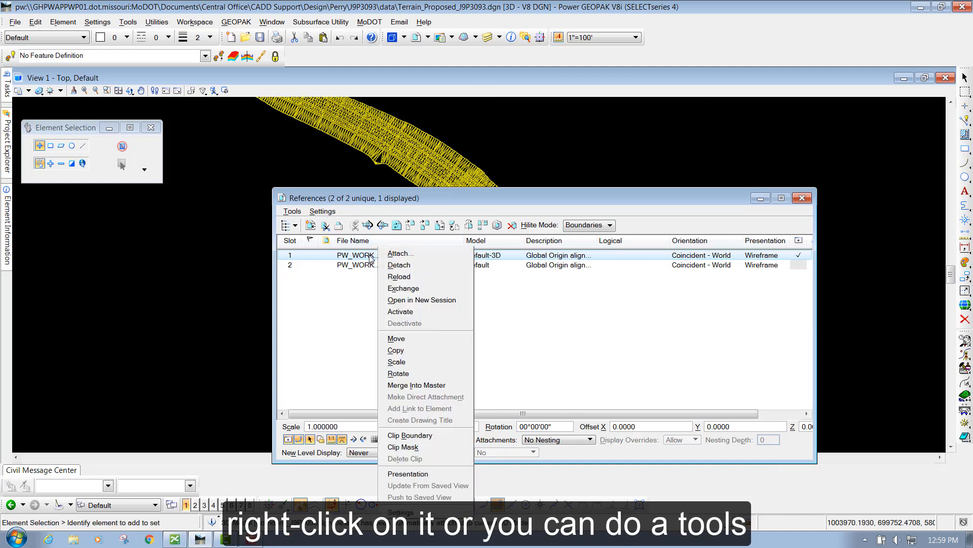
pyautogui.click(370, 197)
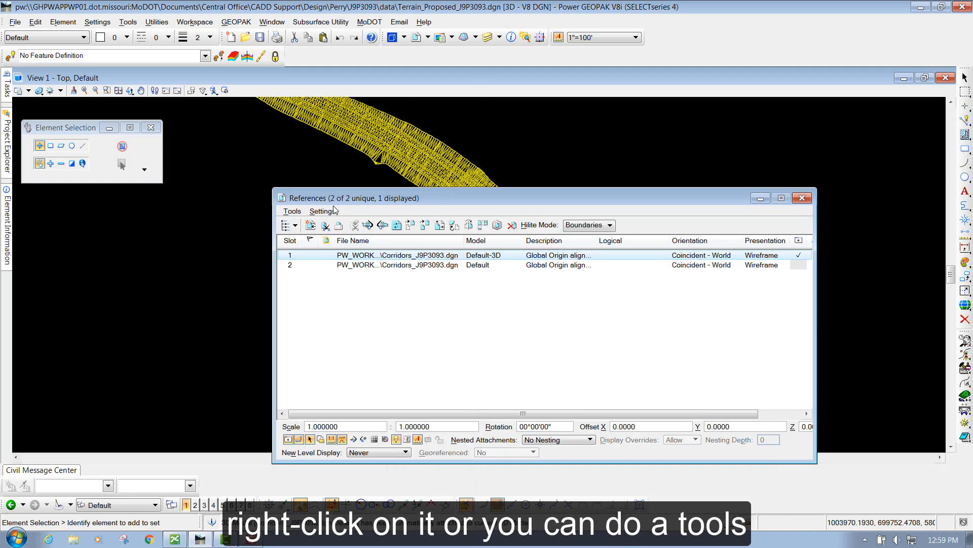
pyautogui.click(293, 211)
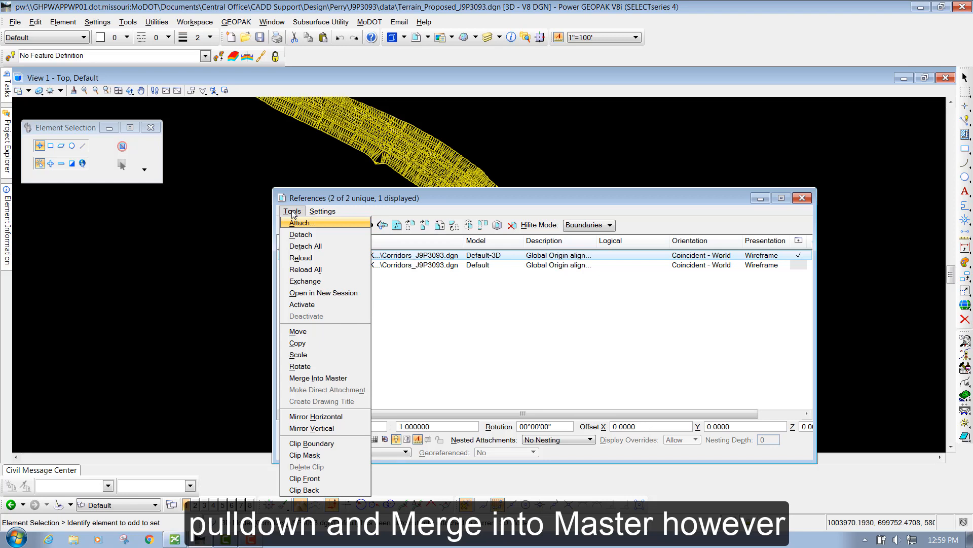
pyautogui.click(305, 378)
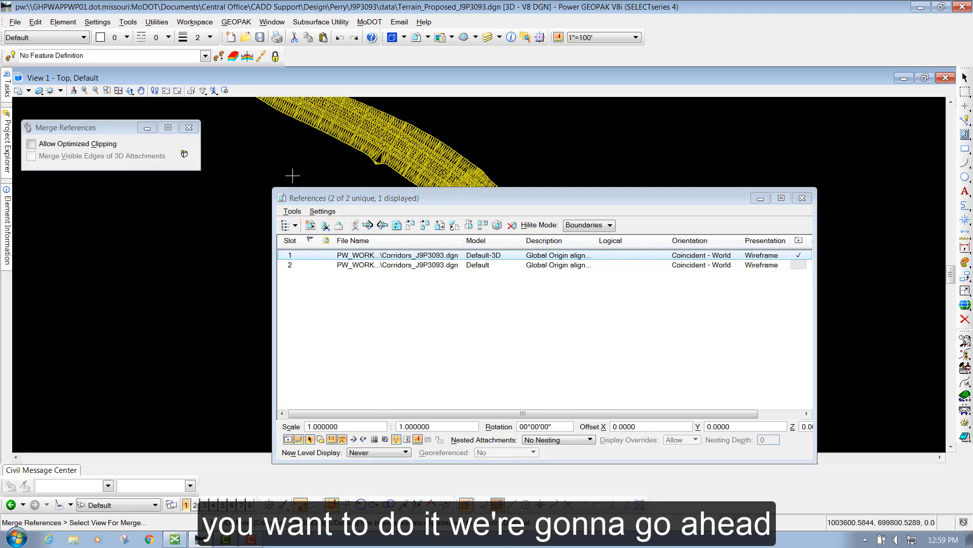
pyautogui.moveTo(318, 195); pyautogui.dragTo(632, 145)
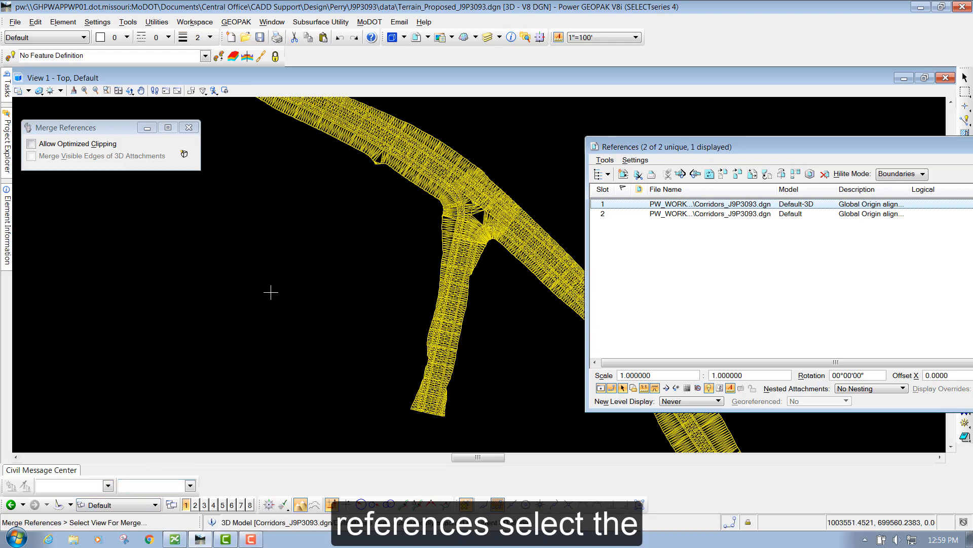
pyautogui.click(308, 246)
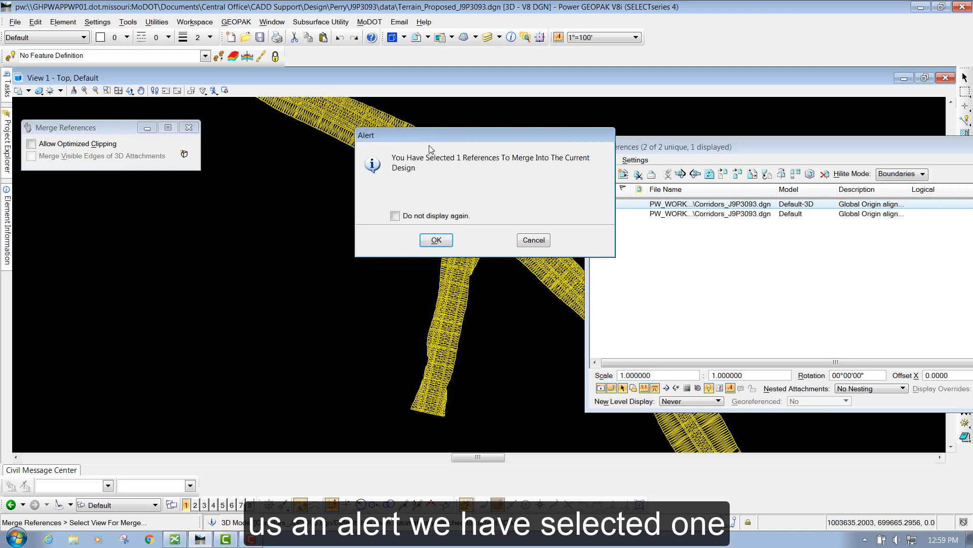
pyautogui.moveTo(455, 141); pyautogui.dragTo(399, 159)
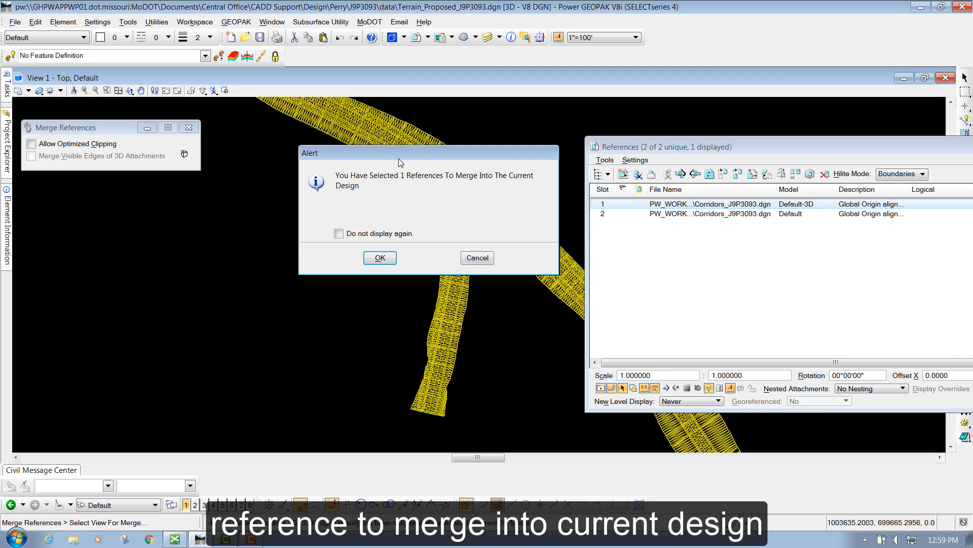
pyautogui.click(381, 258)
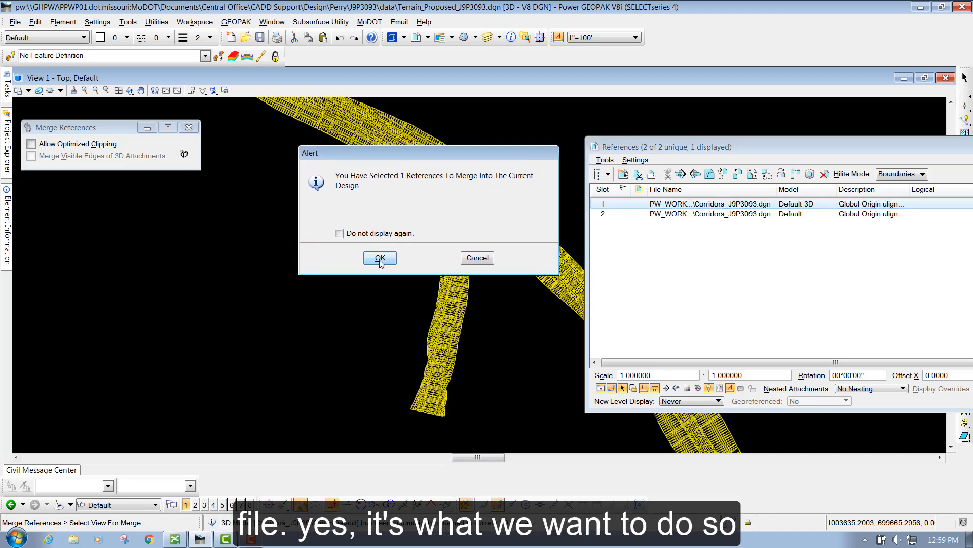
# Accept the merge alert, detach all remaining references from the terrain file and close the References dialog
pyautogui.click(381, 259)
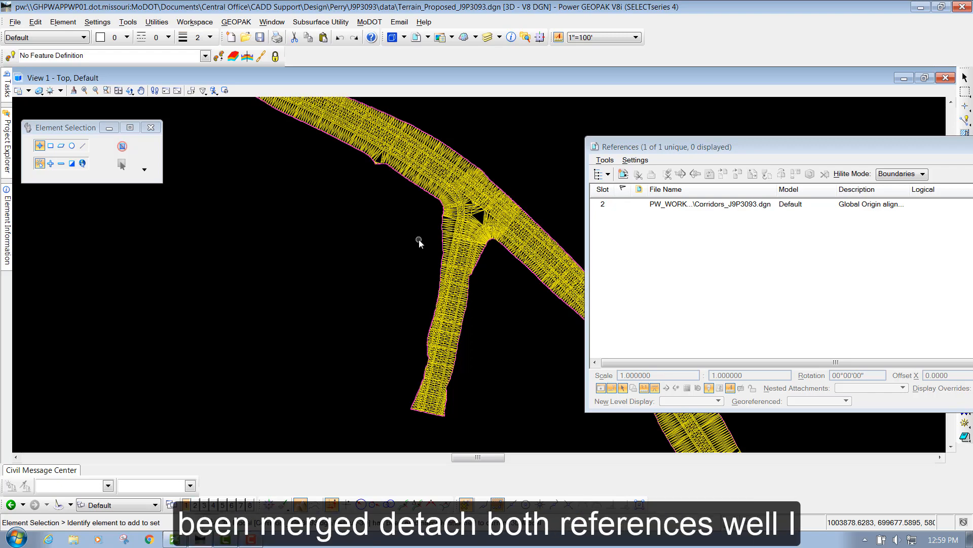
pyautogui.moveTo(669, 148); pyautogui.dragTo(341, 154)
pyautogui.click(459, 211)
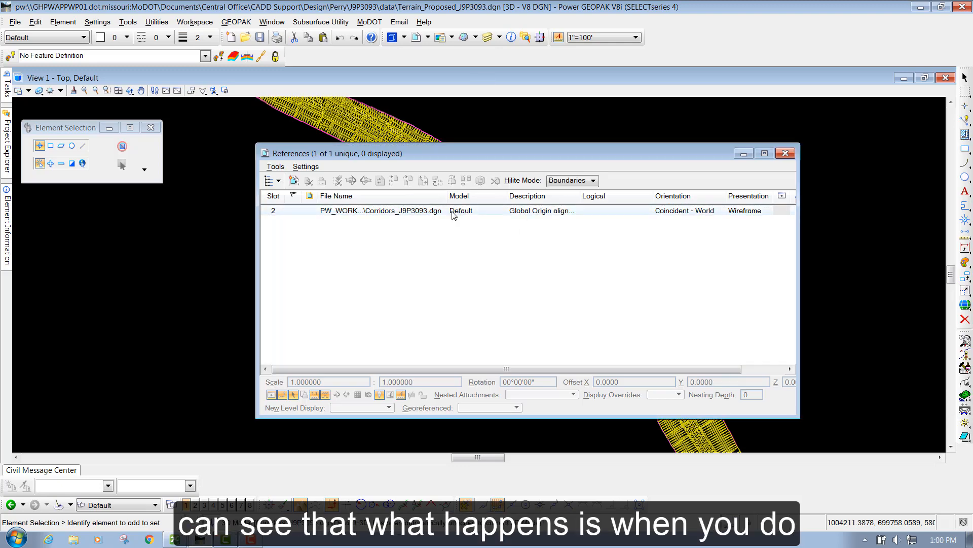
pyautogui.moveTo(449, 156); pyautogui.dragTo(508, 157)
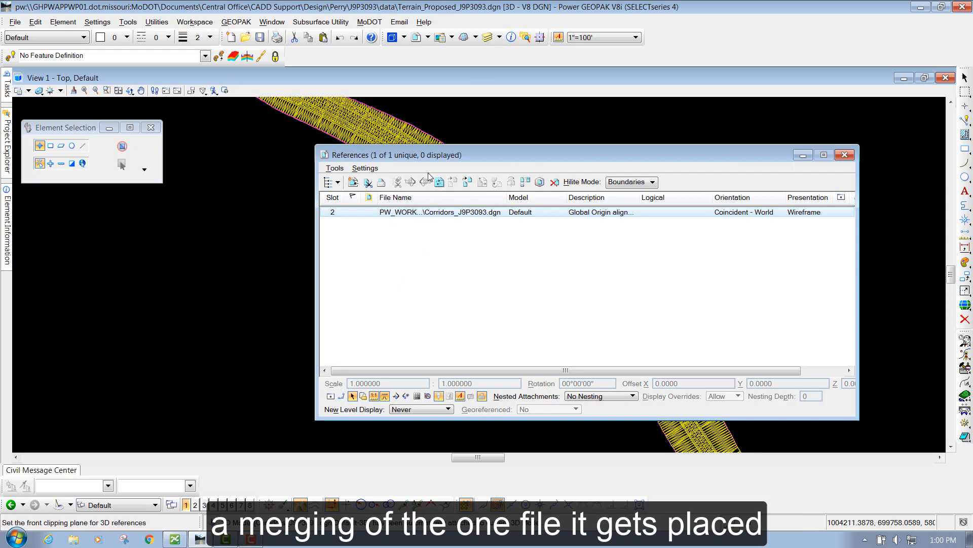
pyautogui.moveTo(431, 155); pyautogui.dragTo(426, 182)
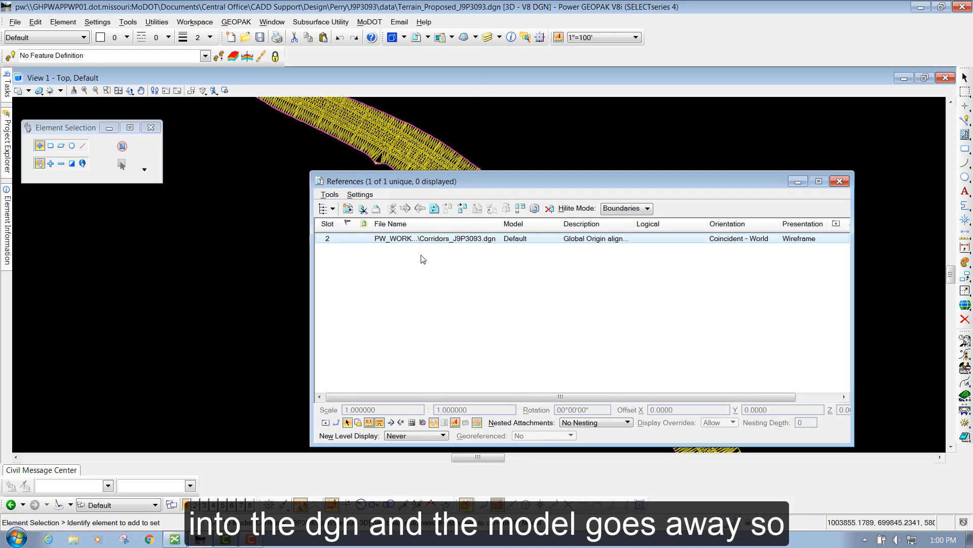
pyautogui.click(329, 195)
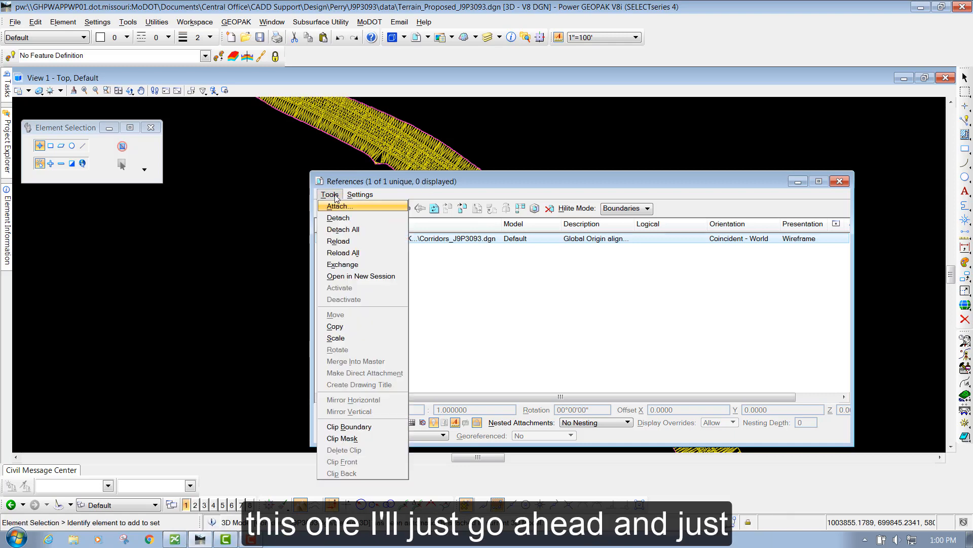
pyautogui.click(345, 229)
pyautogui.click(437, 241)
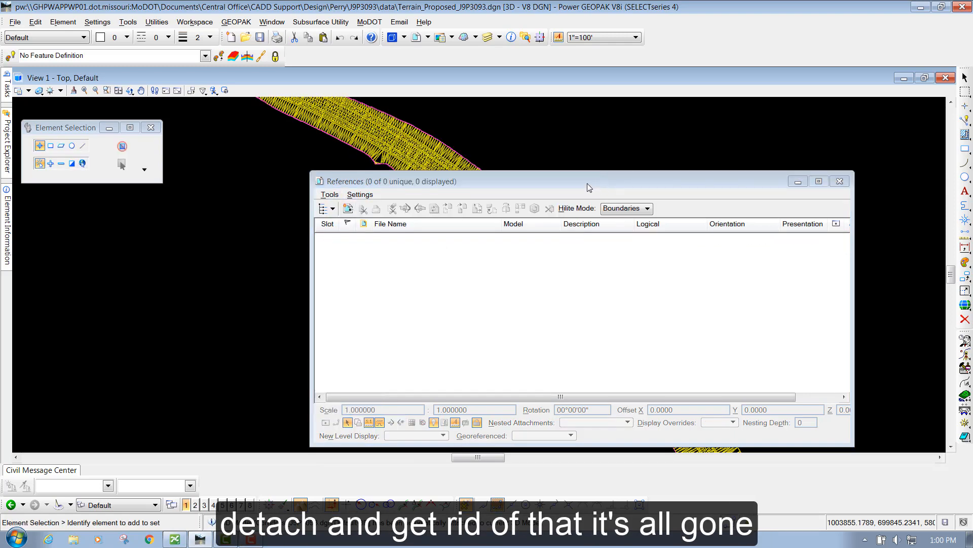
pyautogui.click(839, 182)
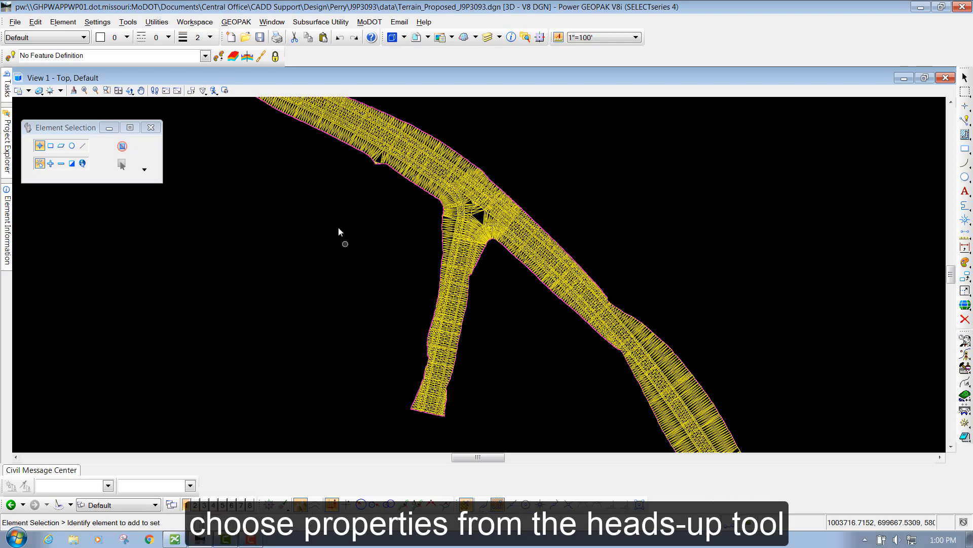
# Select the merged terrain by its boundary near the corridor intersection and check its properties
pyautogui.scroll(5, 487, 237)
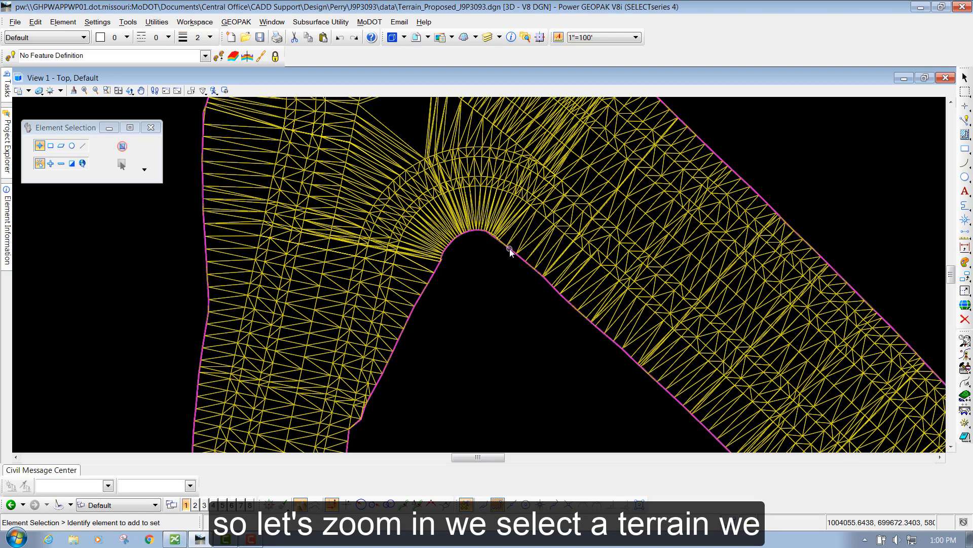
pyautogui.click(509, 250)
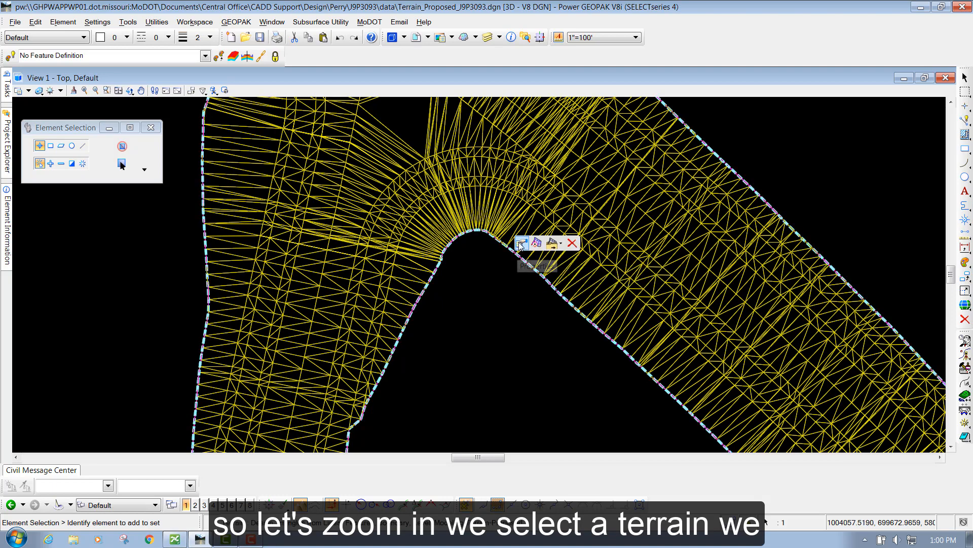
pyautogui.click(520, 244)
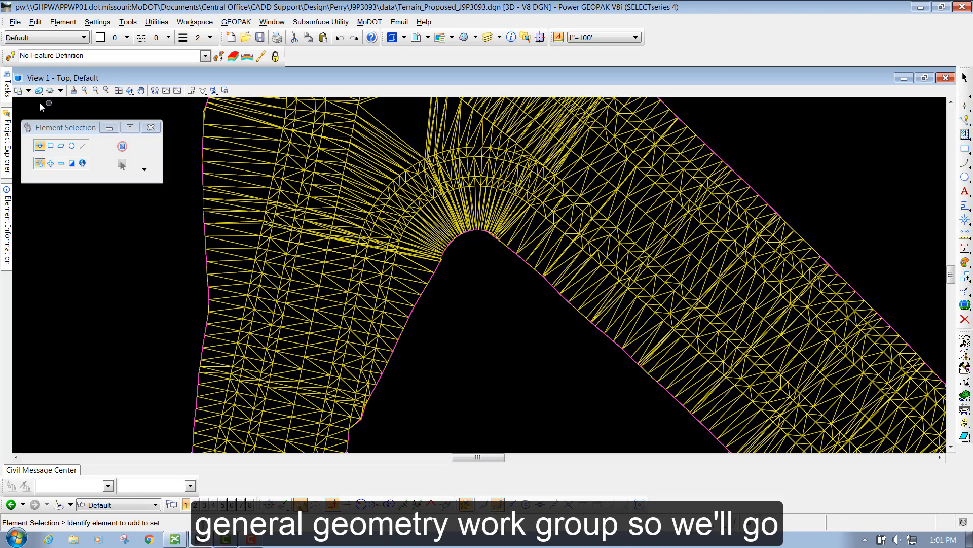
# Start Set Feature Definition with feature type Surface and the Design Triangles definition from Terrain Display
pyautogui.moveTo(7, 88)
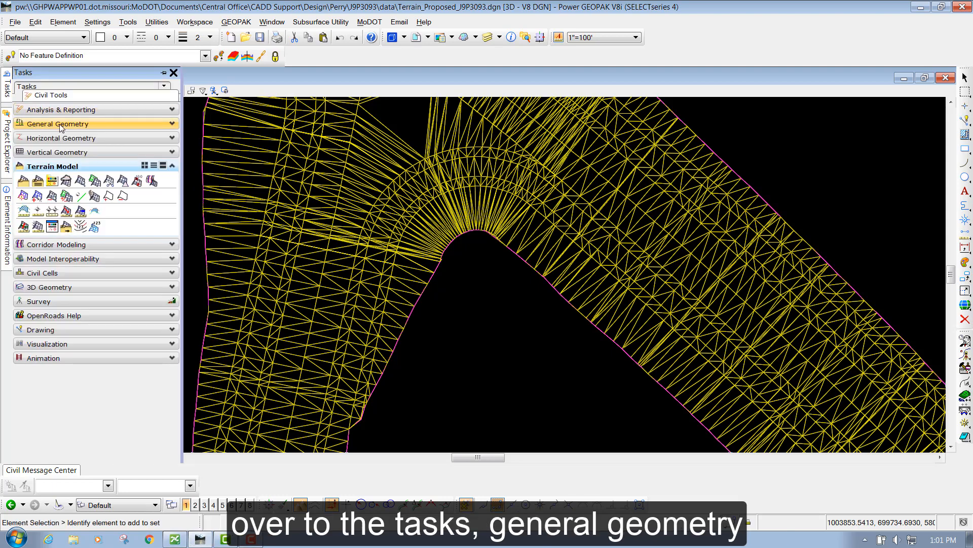
pyautogui.click(60, 126)
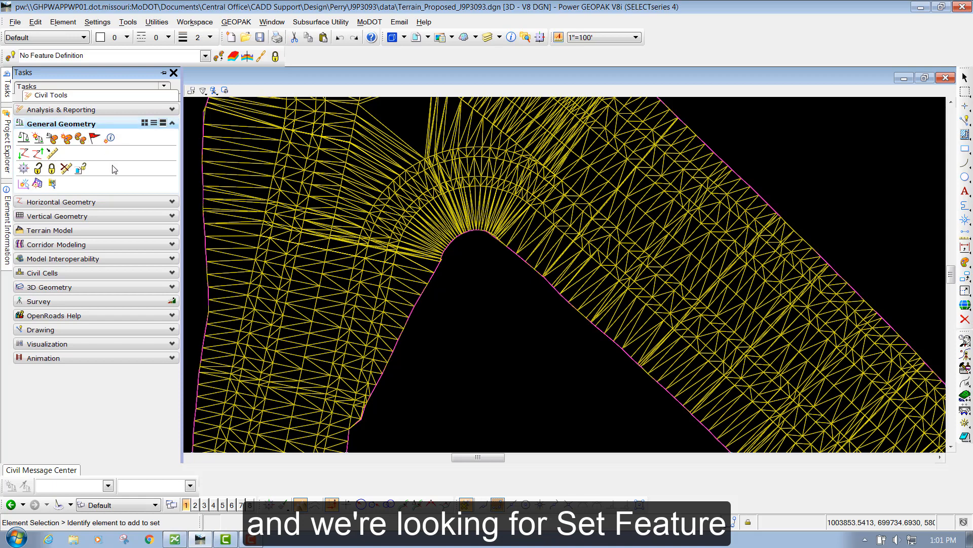
pyautogui.click(67, 138)
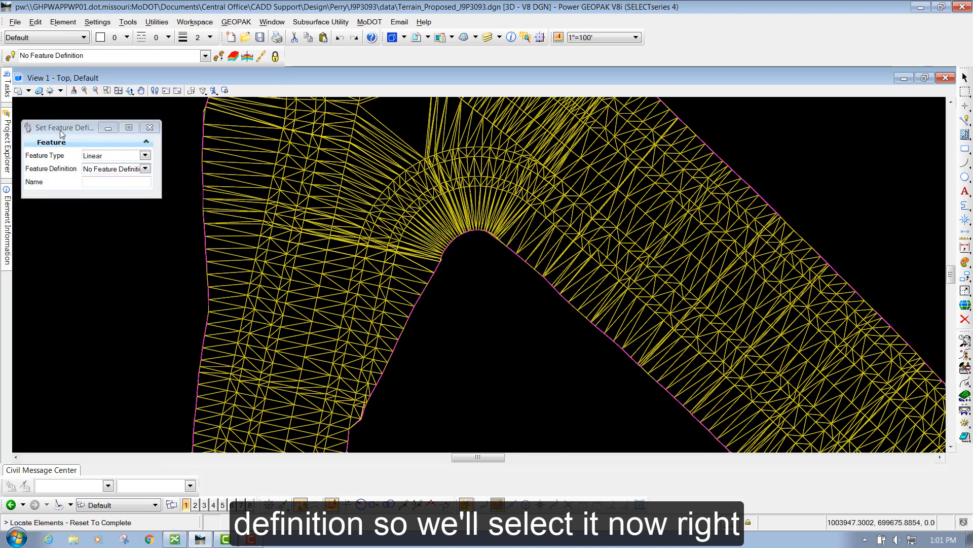
pyautogui.moveTo(61, 128); pyautogui.dragTo(70, 133)
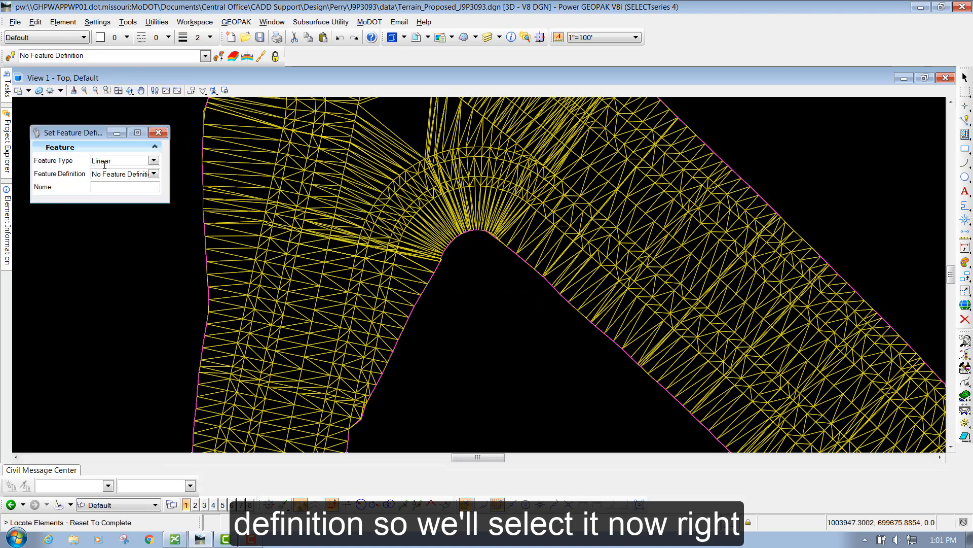
pyautogui.click(153, 161)
pyautogui.click(116, 179)
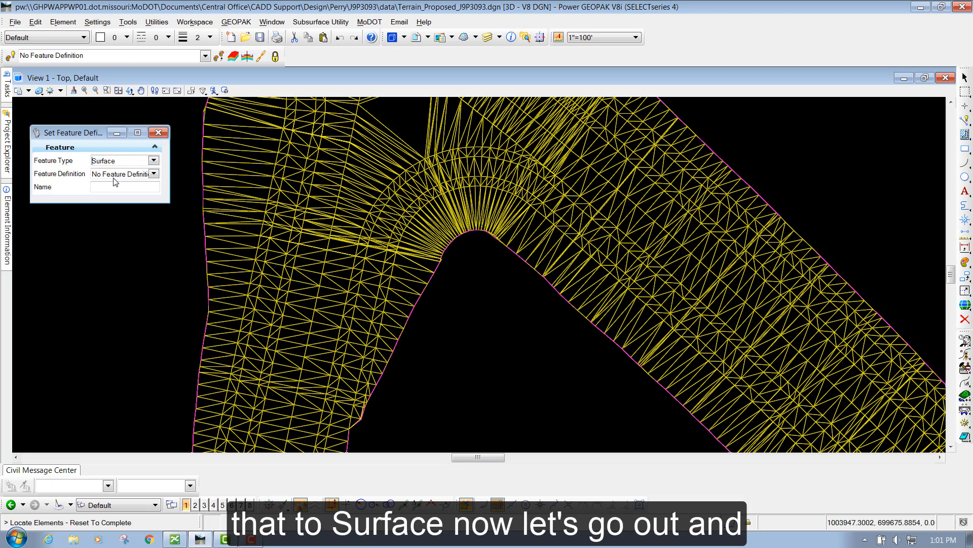
pyautogui.click(154, 173)
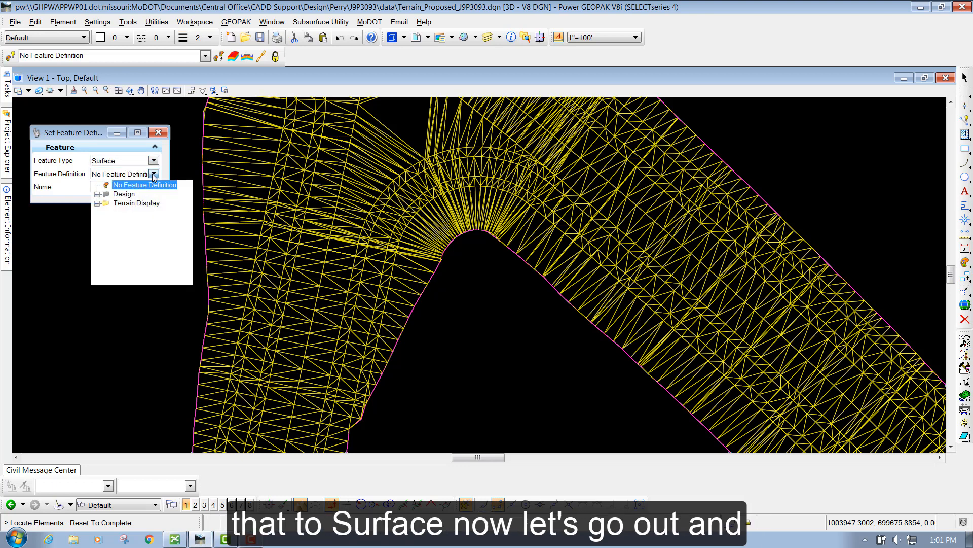
pyautogui.click(97, 204)
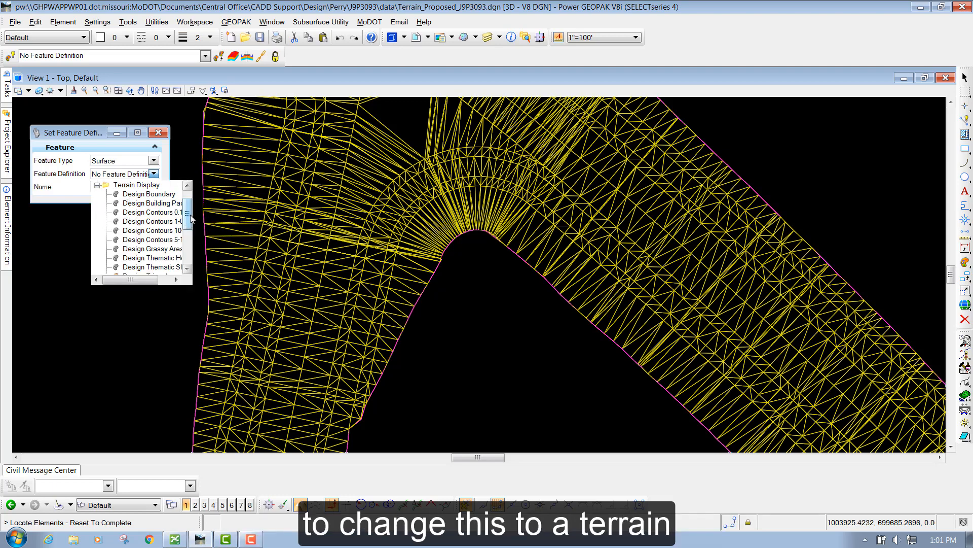
pyautogui.moveTo(189, 216); pyautogui.dragTo(189, 228)
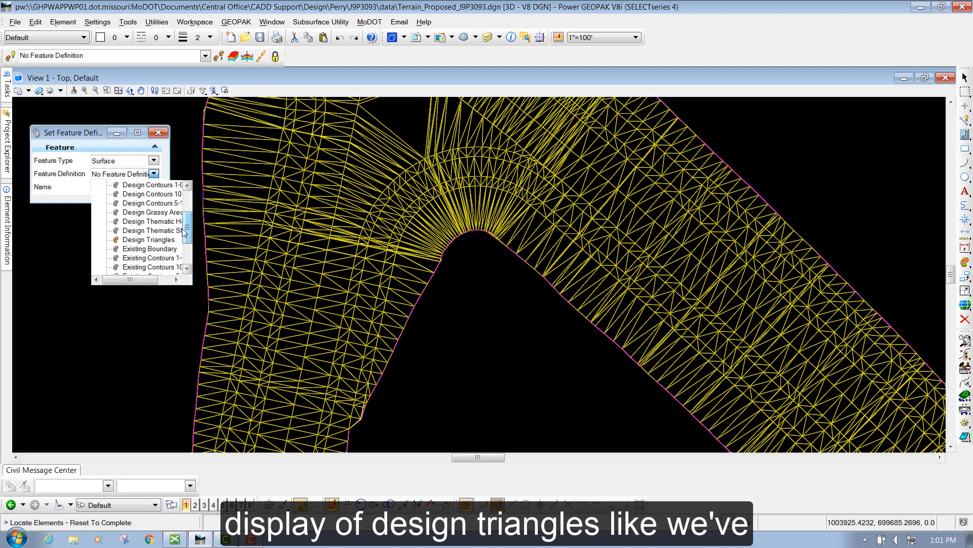
pyautogui.click(135, 240)
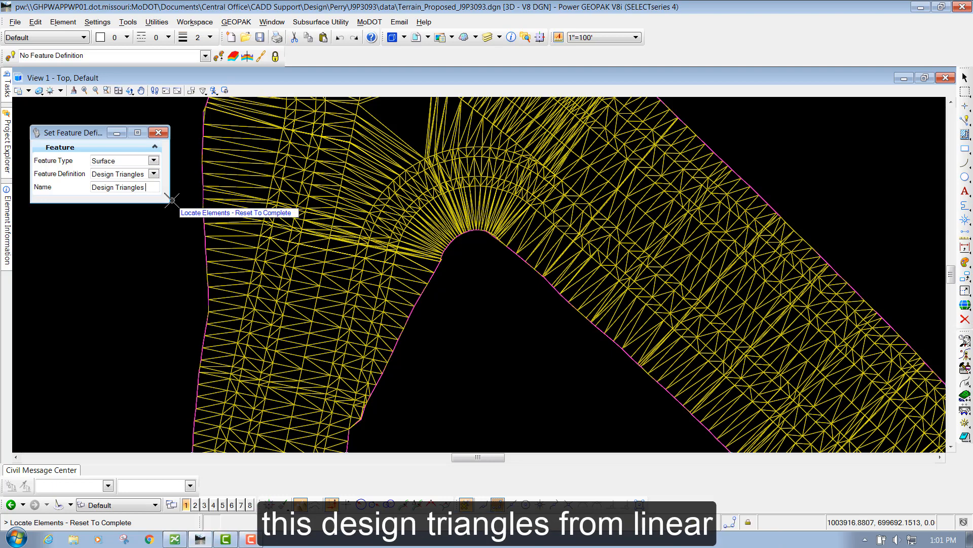
# Name the feature Design Triangles from Linear Features
pyautogui.write('from Linear')
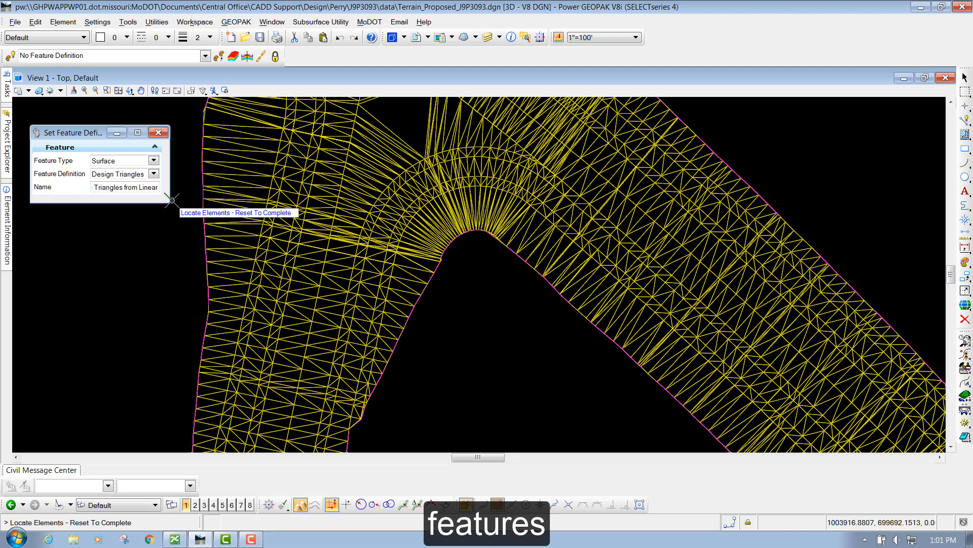
pyautogui.write(' Feaut')
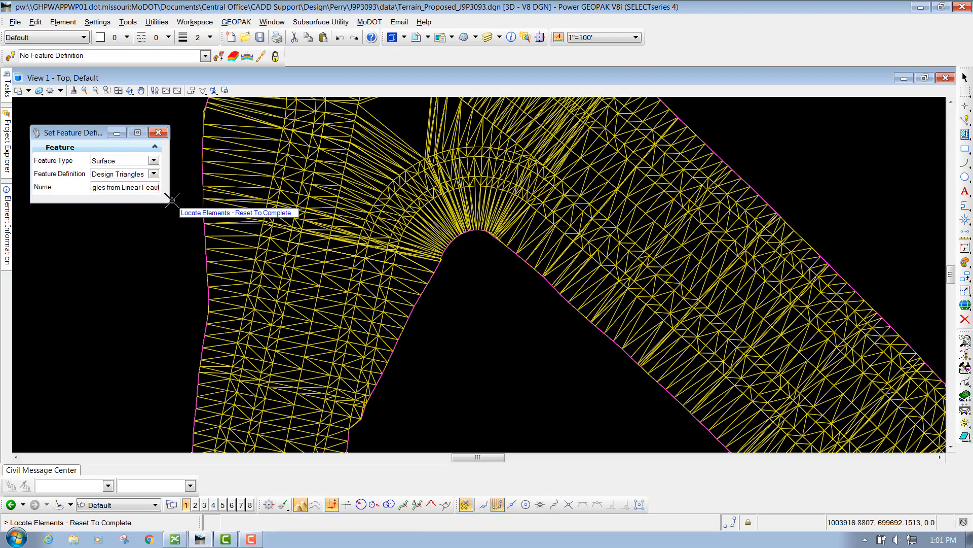
pyautogui.write('ures')
pyautogui.press('BackSpace')
pyautogui.press('BackSpace')
pyautogui.press('BackSpace')
pyautogui.press('BackSpace')
pyautogui.press('BackSpace')
pyautogui.press('BackSpace')
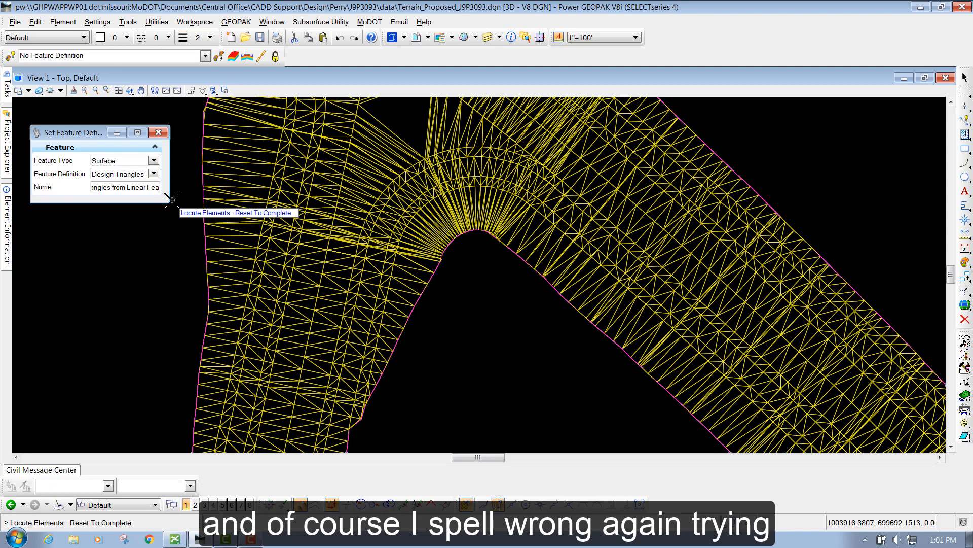
pyautogui.write('tures')
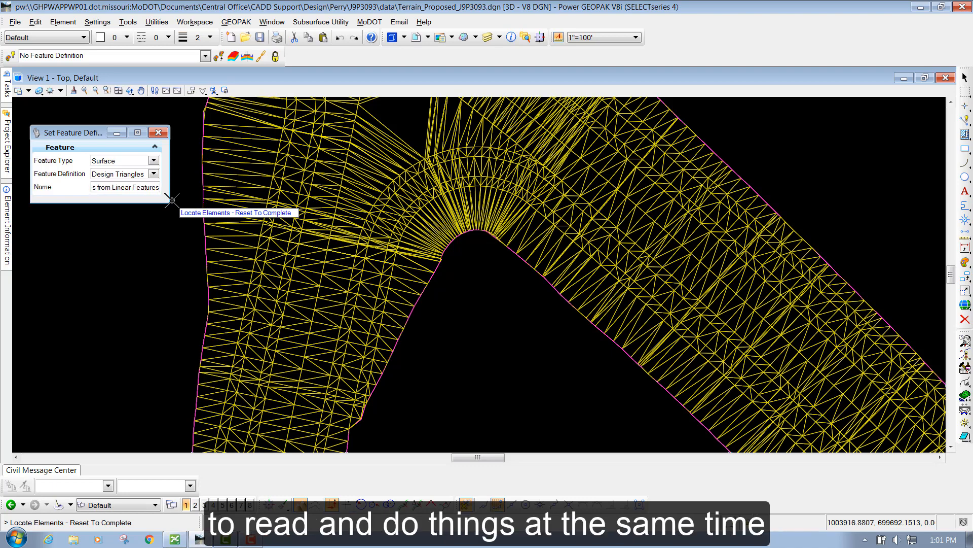
# Widen the Set Feature Definition dialog and apply the definition to the merged terrain by identifying its boundary
pyautogui.moveTo(170, 200); pyautogui.dragTo(221, 200)
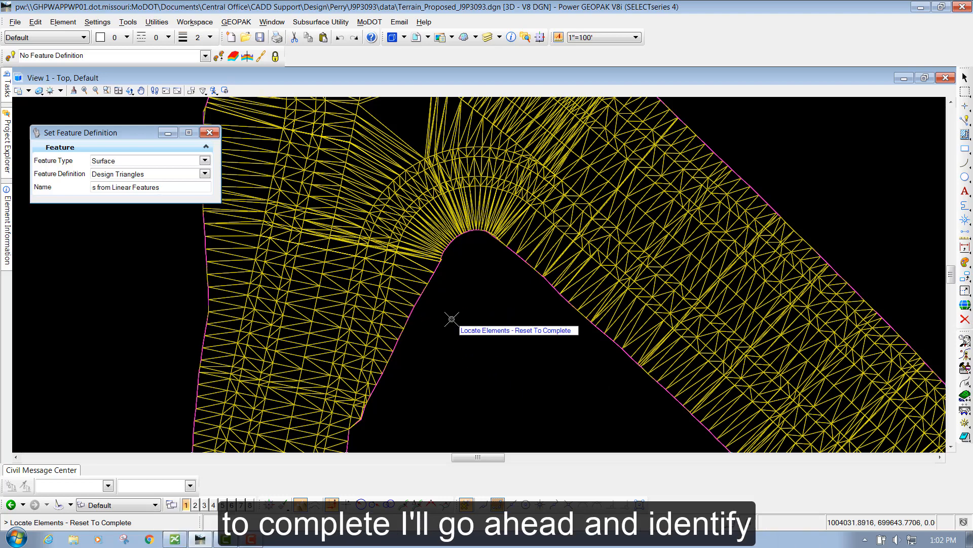
pyautogui.click(417, 300)
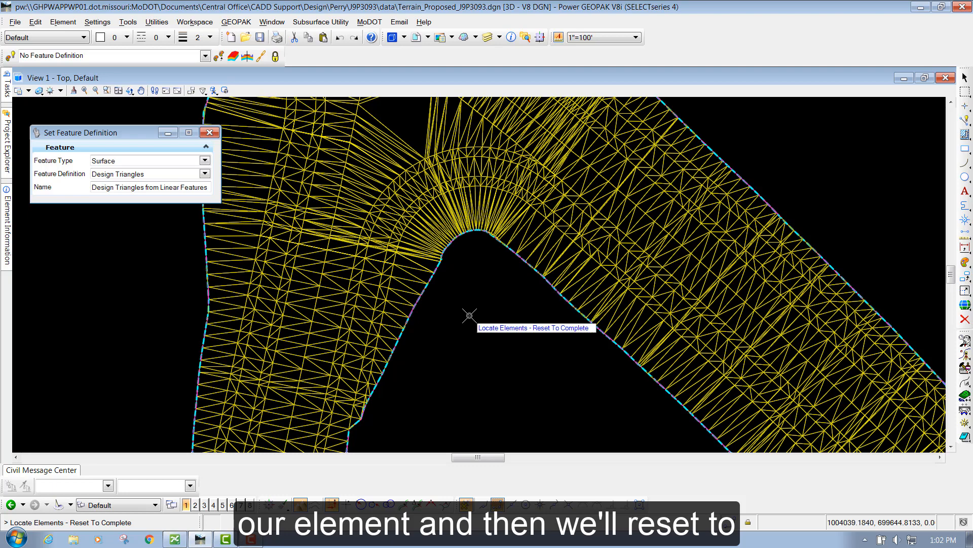
pyautogui.rightClick(470, 315)
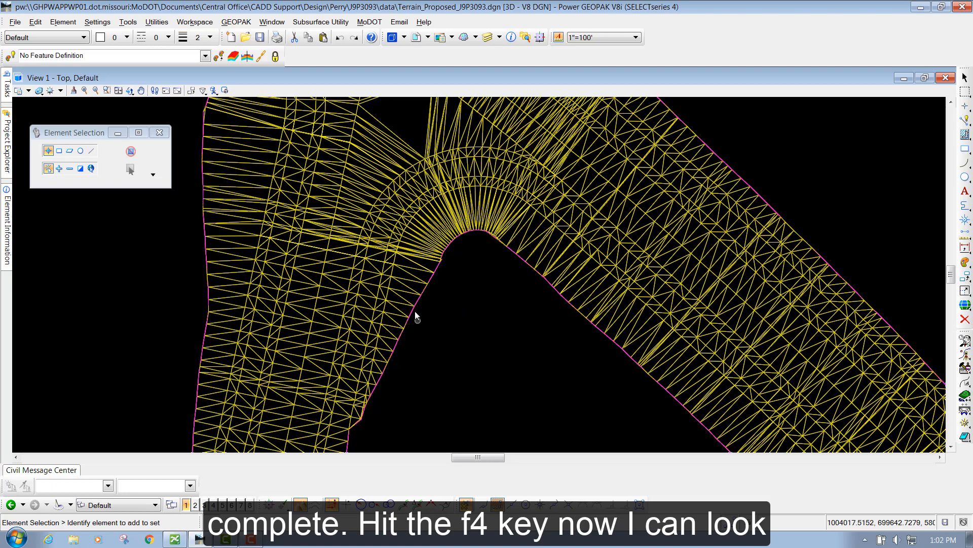
# Check the feature name and feature definition in the merged terrain's properties, then clear the selection
pyautogui.click(432, 282)
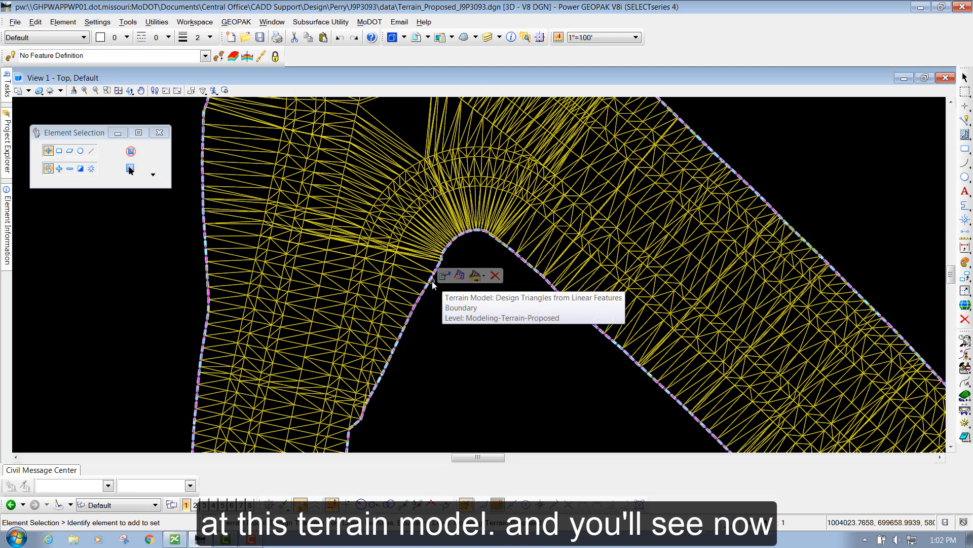
pyautogui.moveTo(444, 276)
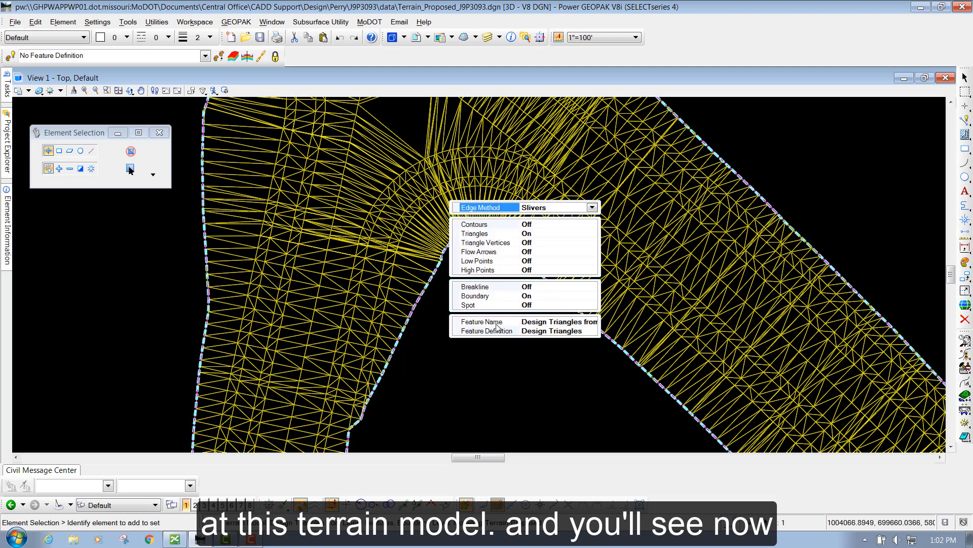
pyautogui.click(490, 379)
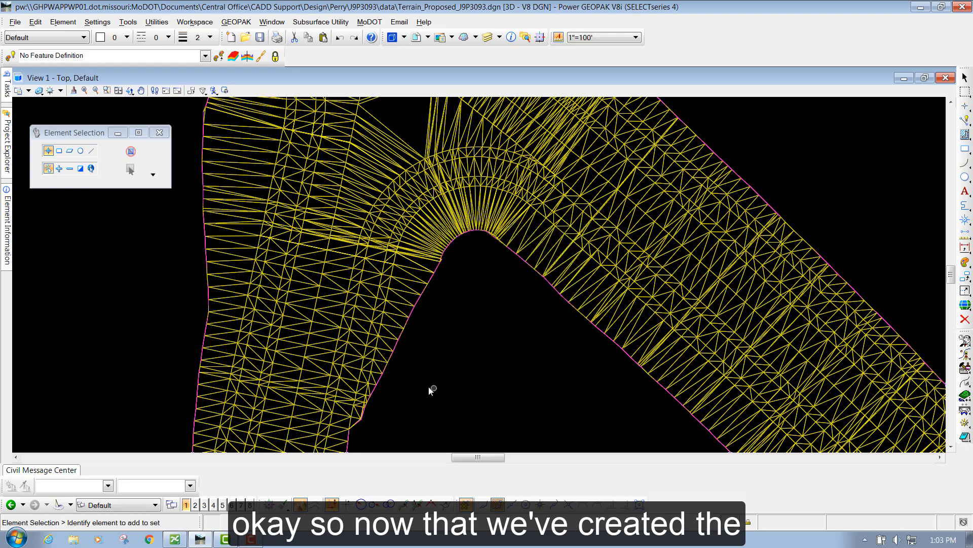
# Select the terrain's boundary and view its export format options, including LandXML
pyautogui.scroll(-5, 430, 331)
pyautogui.scroll(3, 428, 330)
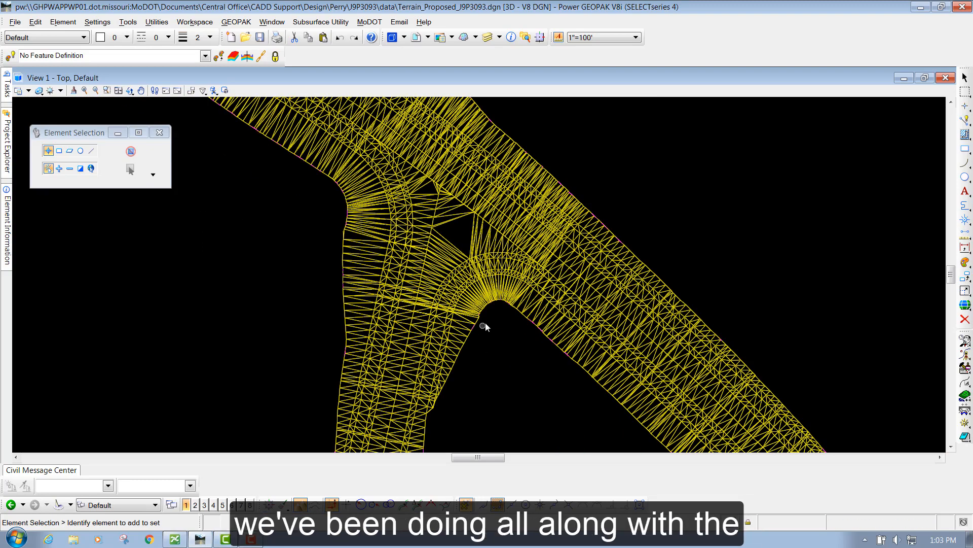
pyautogui.scroll(4, 484, 323)
pyautogui.click(470, 310)
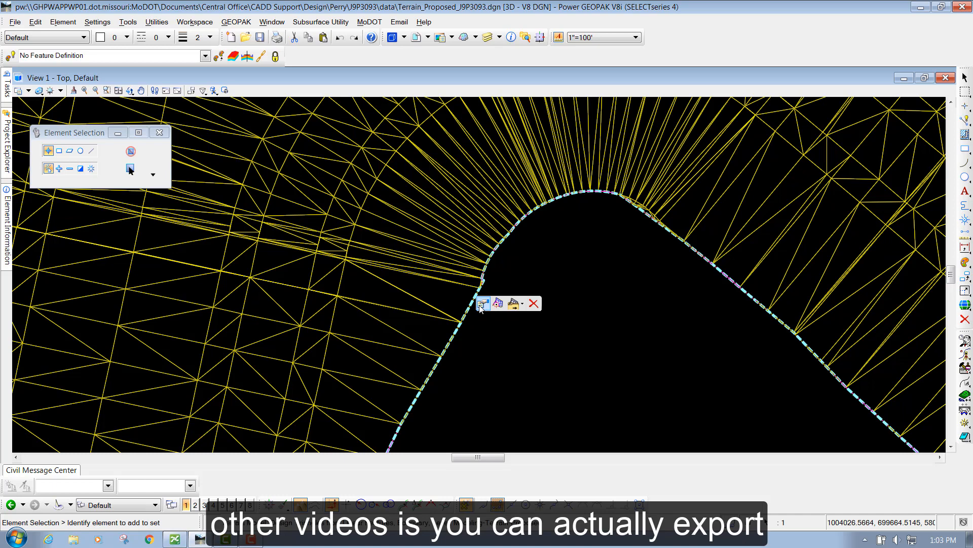
pyautogui.click(515, 304)
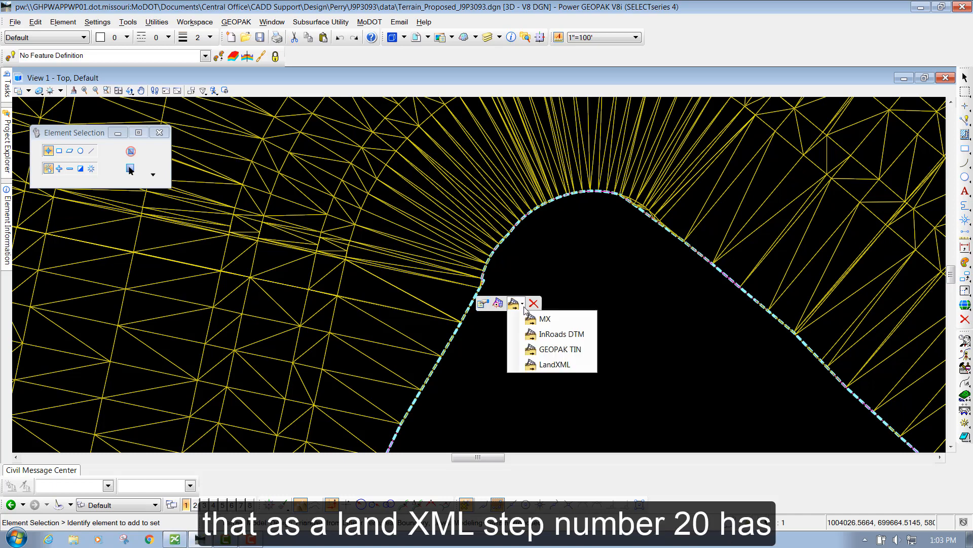
pyautogui.click(556, 365)
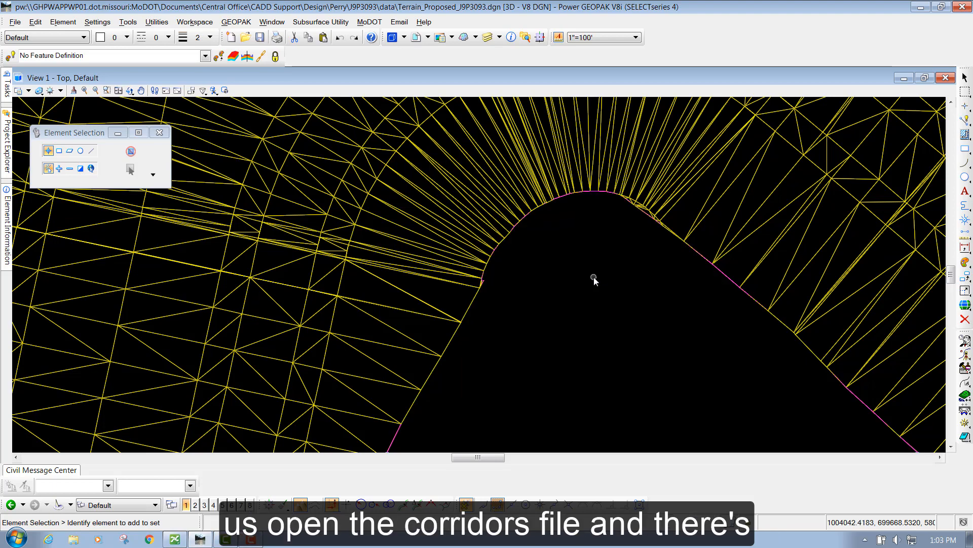
# Open Corridors_J9P3093.dgn from the recent files and check in Terrain_Proposed_J9P3093.dgn
pyautogui.scroll(-4, 583, 280)
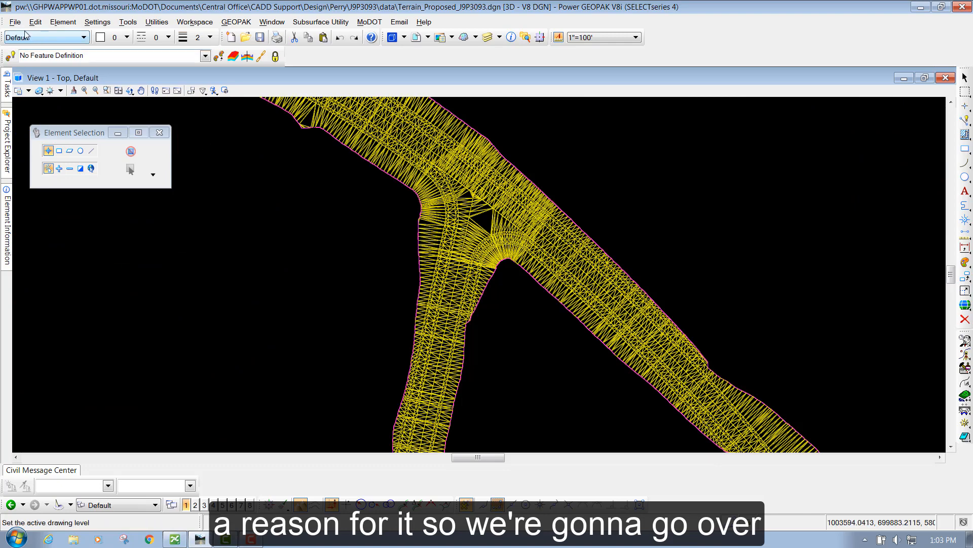
pyautogui.click(15, 22)
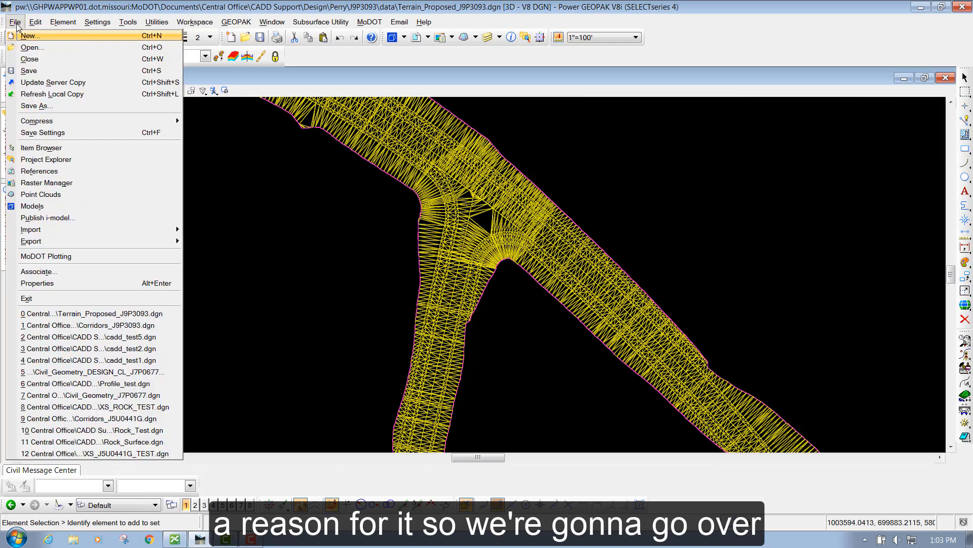
pyautogui.click(101, 326)
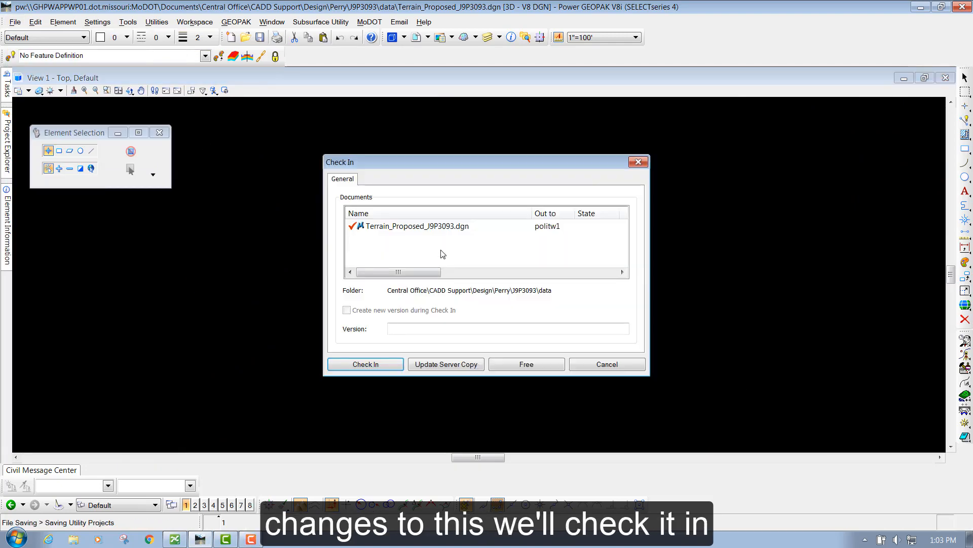
pyautogui.click(361, 365)
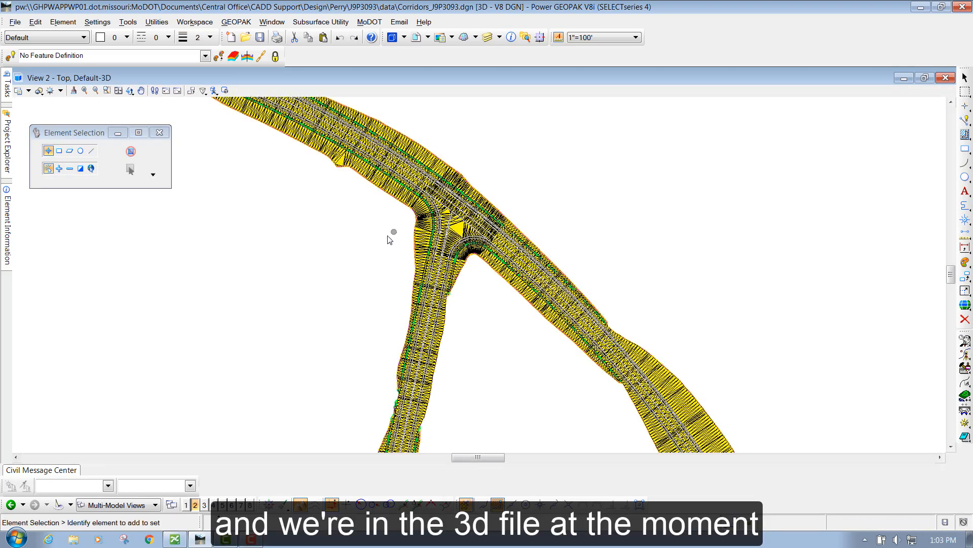
# Delete the yellow proposed terrain made from linear elements in the corridors' Default-3D model
pyautogui.scroll(-2, 388, 233)
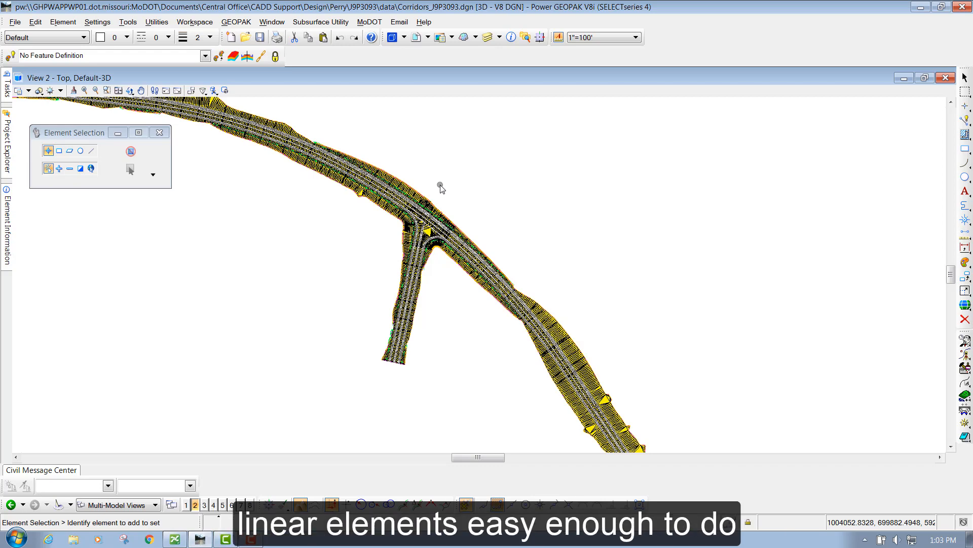
pyautogui.scroll(-2, 528, 198)
pyautogui.scroll(5, 582, 289)
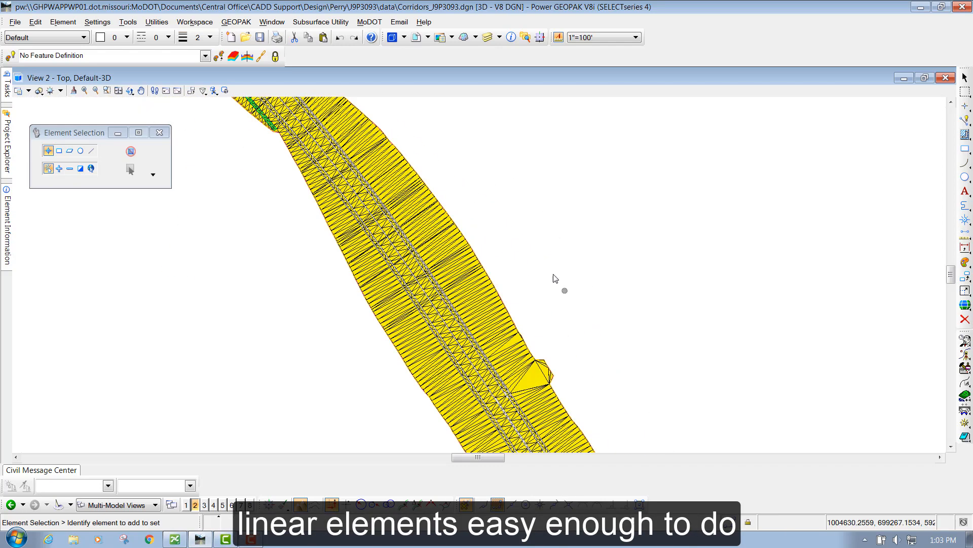
pyautogui.scroll(2, 542, 280)
pyautogui.click(965, 319)
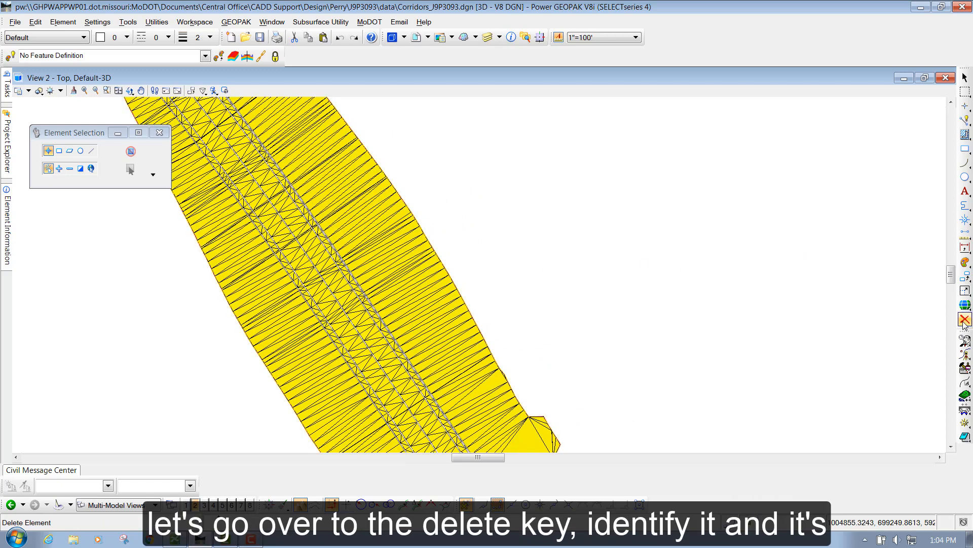
pyautogui.click(471, 327)
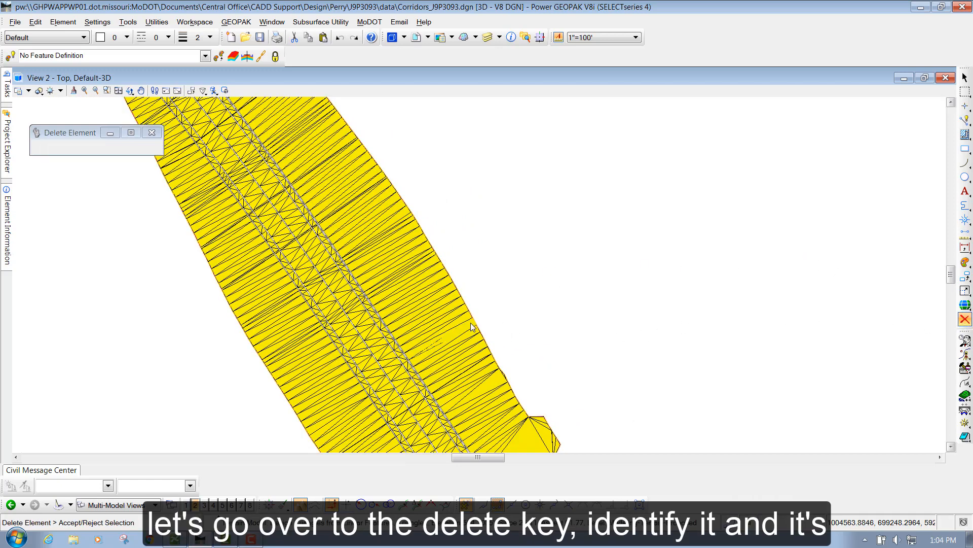
pyautogui.click(473, 326)
pyautogui.scroll(-2, 577, 226)
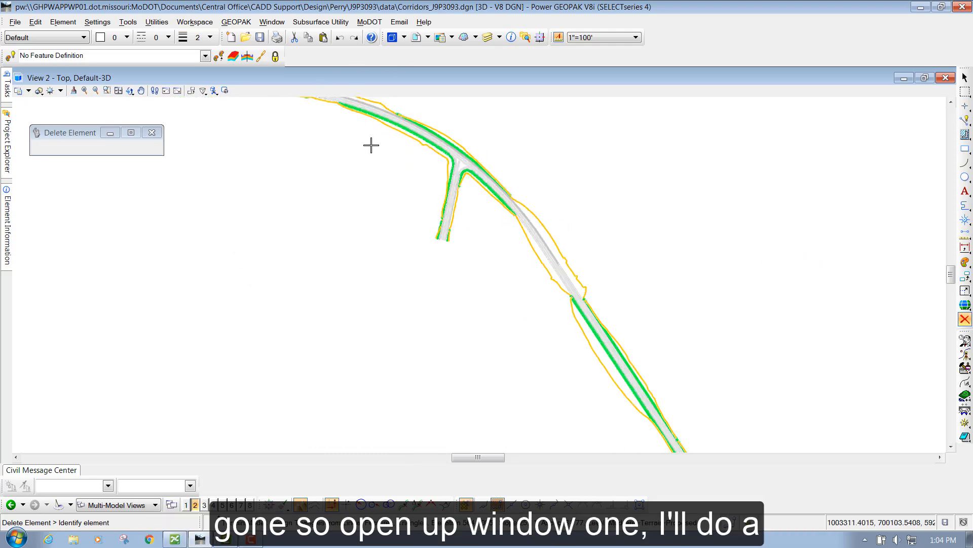
# Turn on View 1, tile it beside the Default-3D view, and frame the road intersection in the 3D view
pyautogui.click(186, 505)
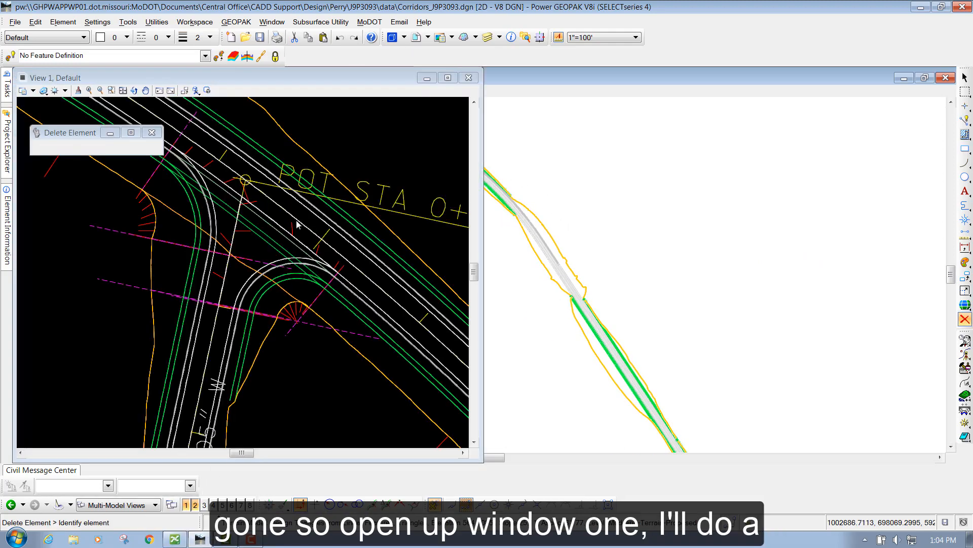
pyautogui.click(274, 23)
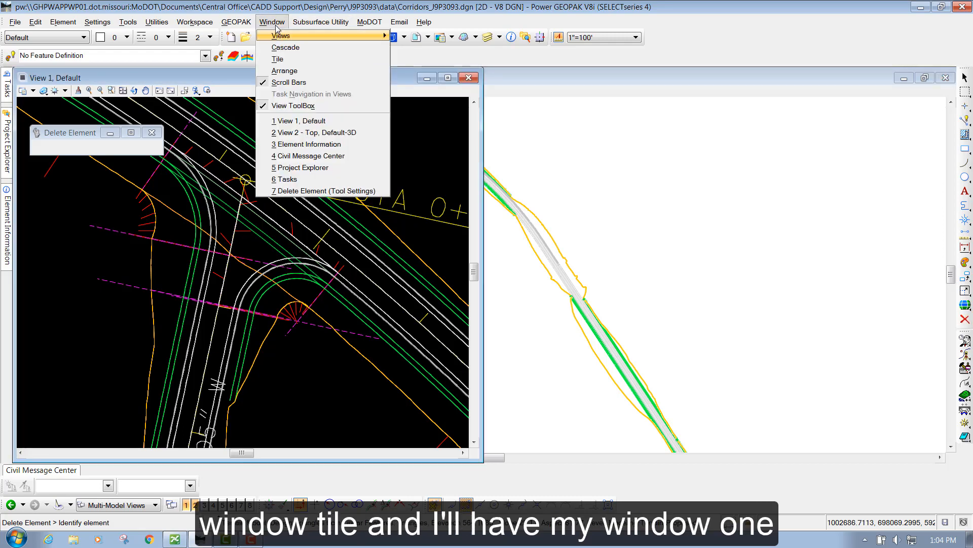
pyautogui.click(279, 59)
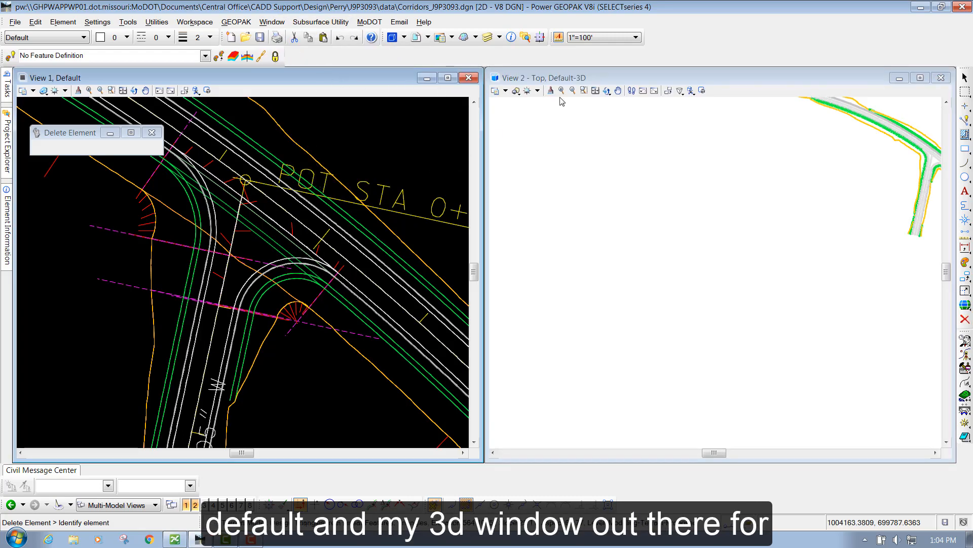
pyautogui.scroll(-3, 544, 252)
pyautogui.scroll(8, 670, 239)
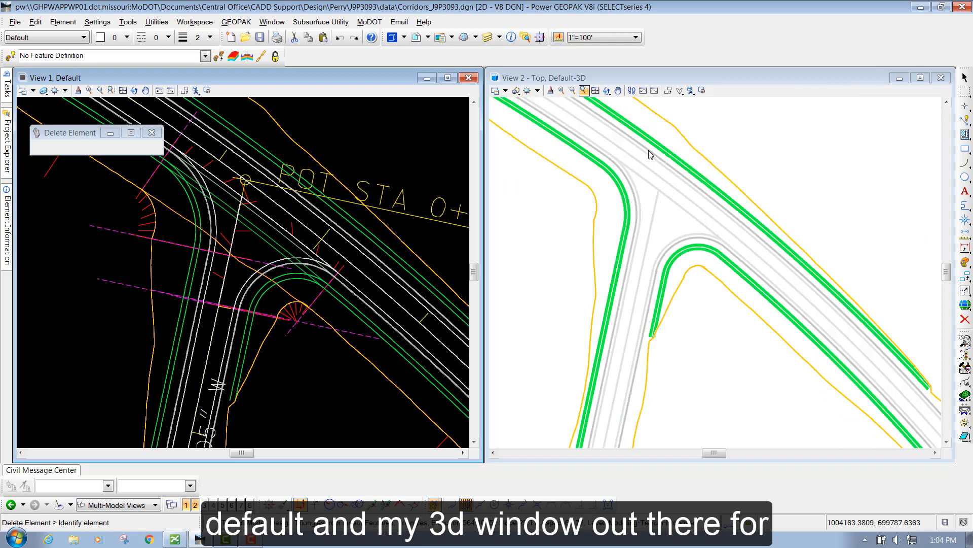